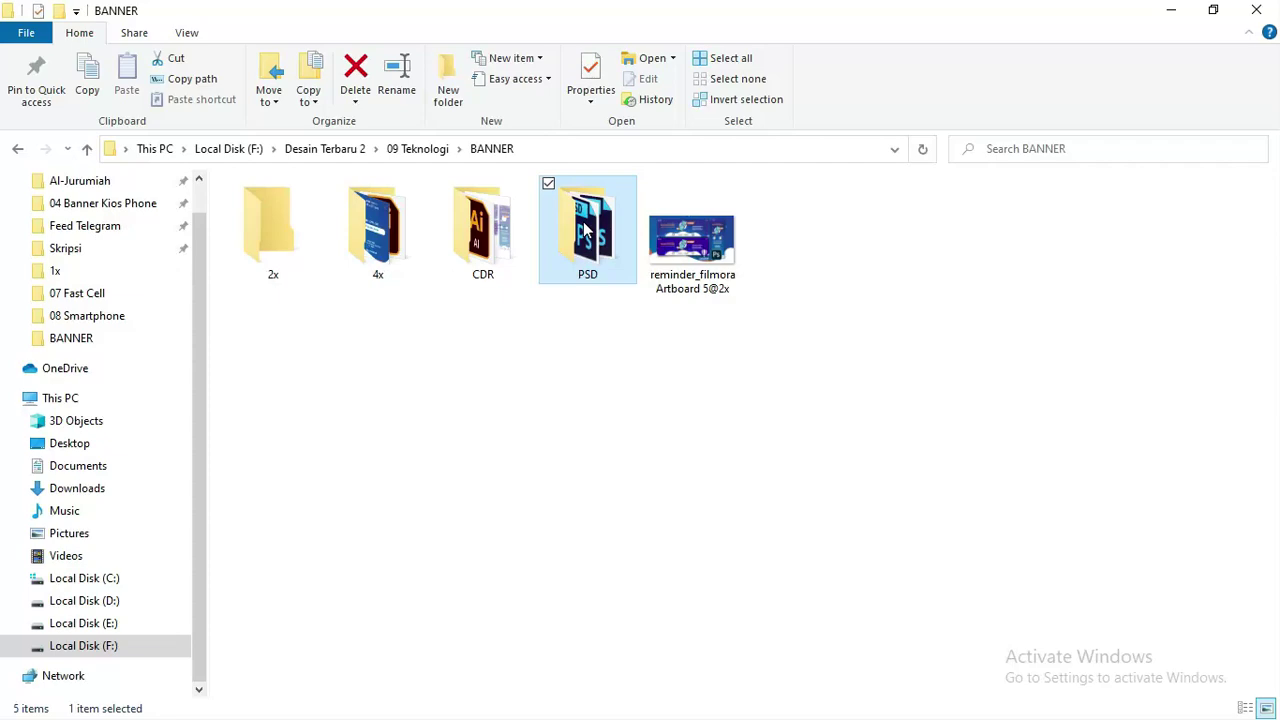
Open the PSD folder inside BANNER and look over the banner files it contains.
double_click(588, 230)
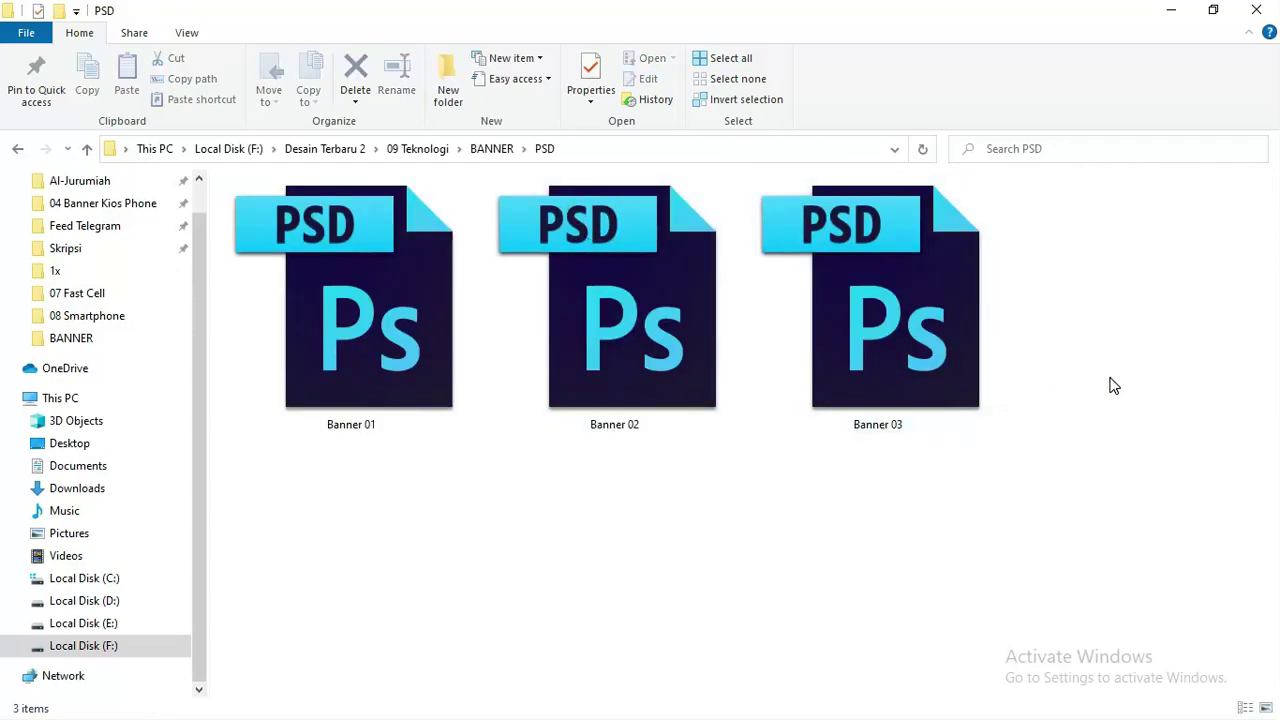
left_click_drag(1113, 386, 352, 279)
right_click(352, 279)
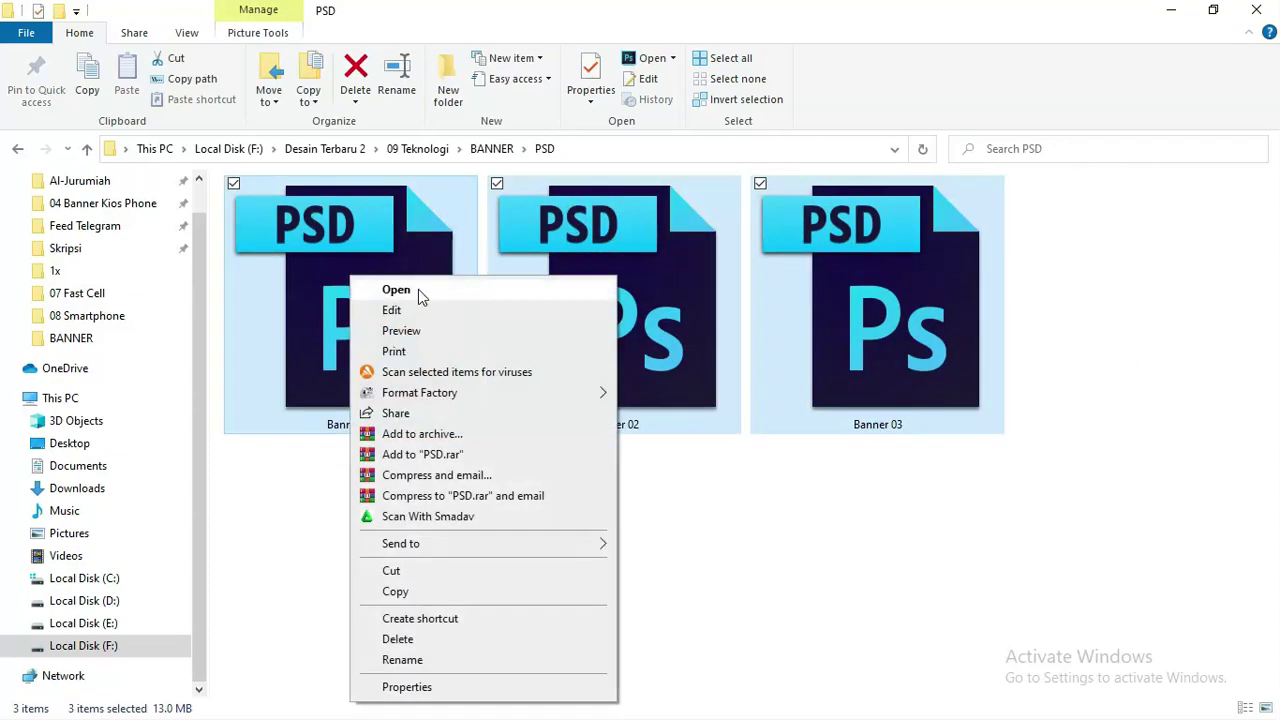
left_click(708, 477)
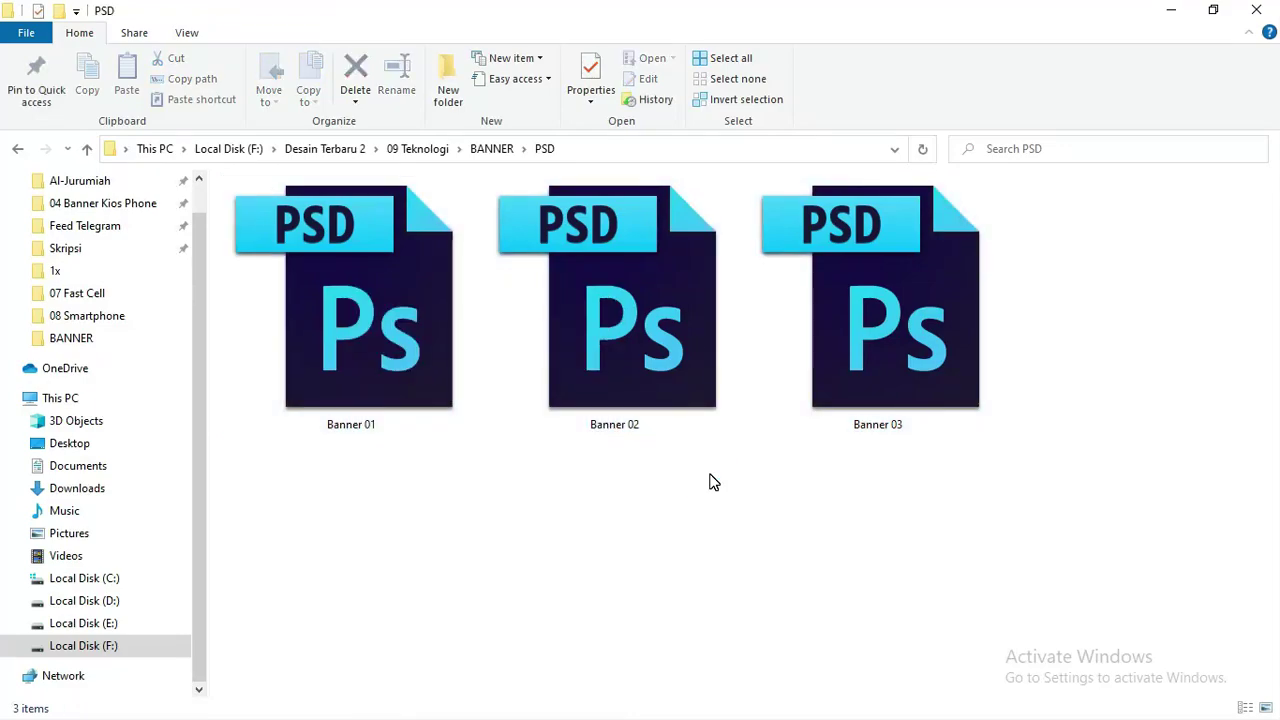
Switch to Photoshop and hide the Layer 1 licence group in Banner 03.psd to reveal the artwork.
key("alt")
key("alt+Tab")
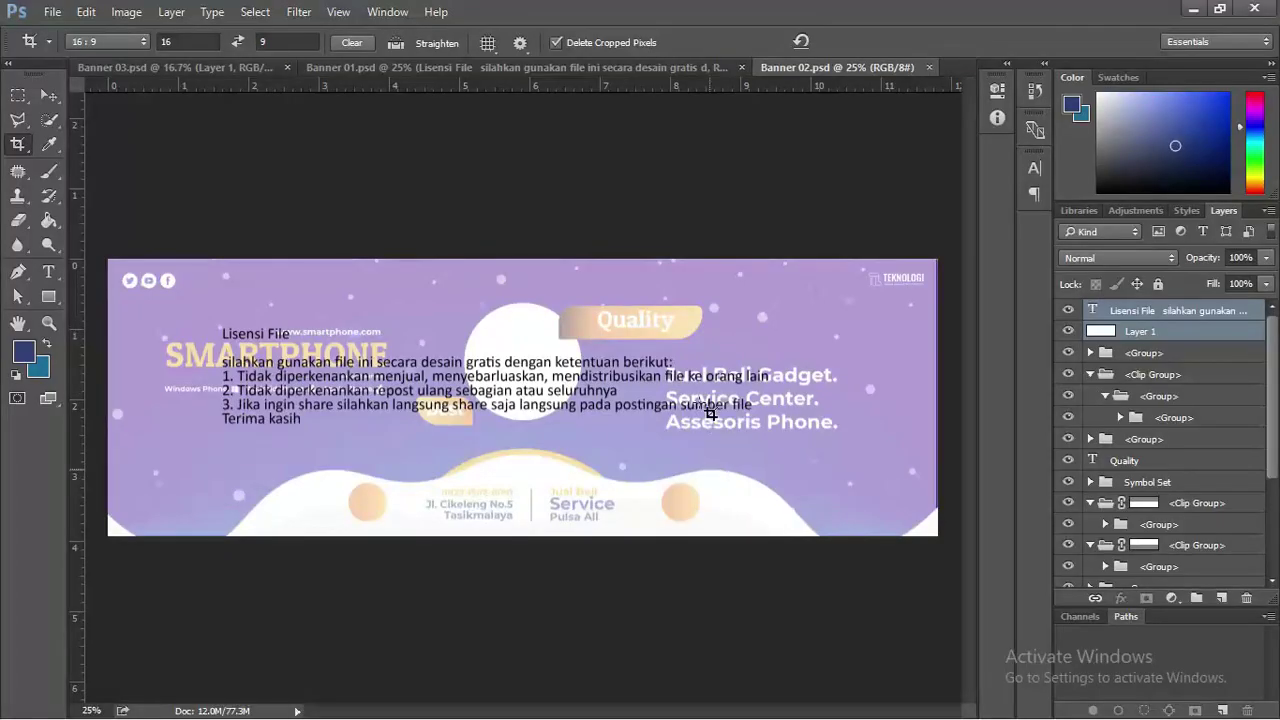
left_click(197, 70)
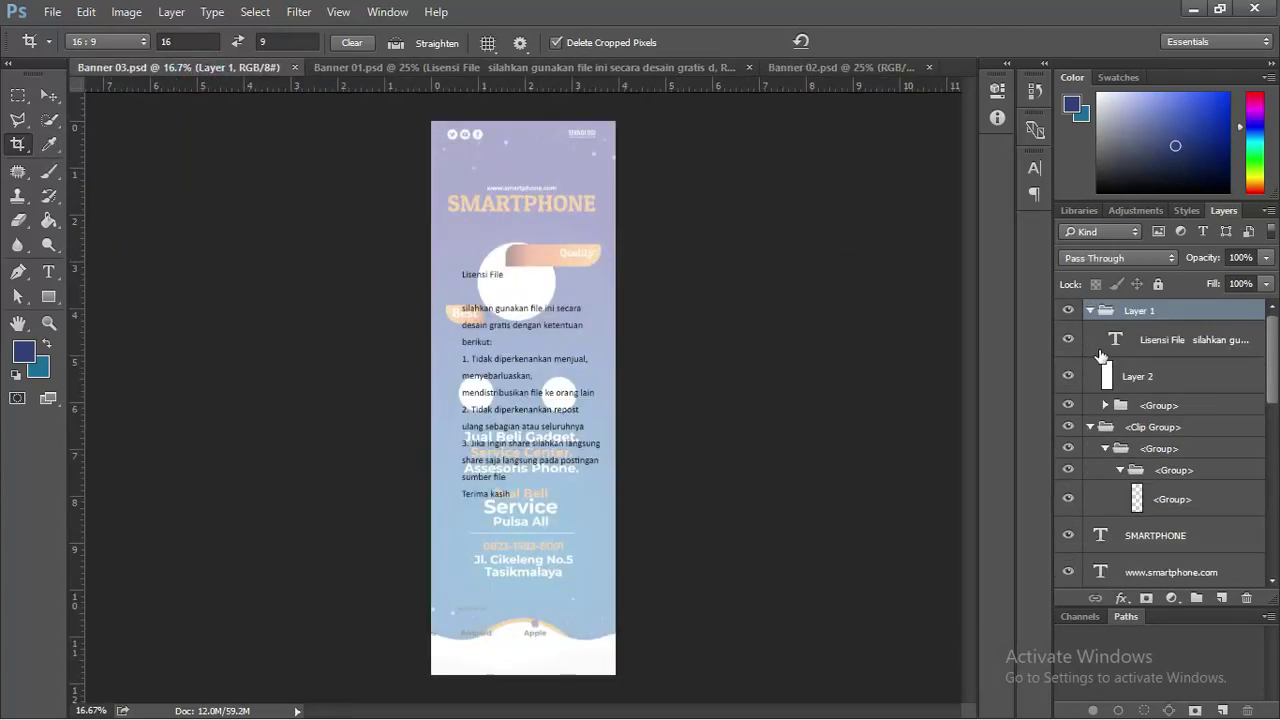
left_click(1069, 313)
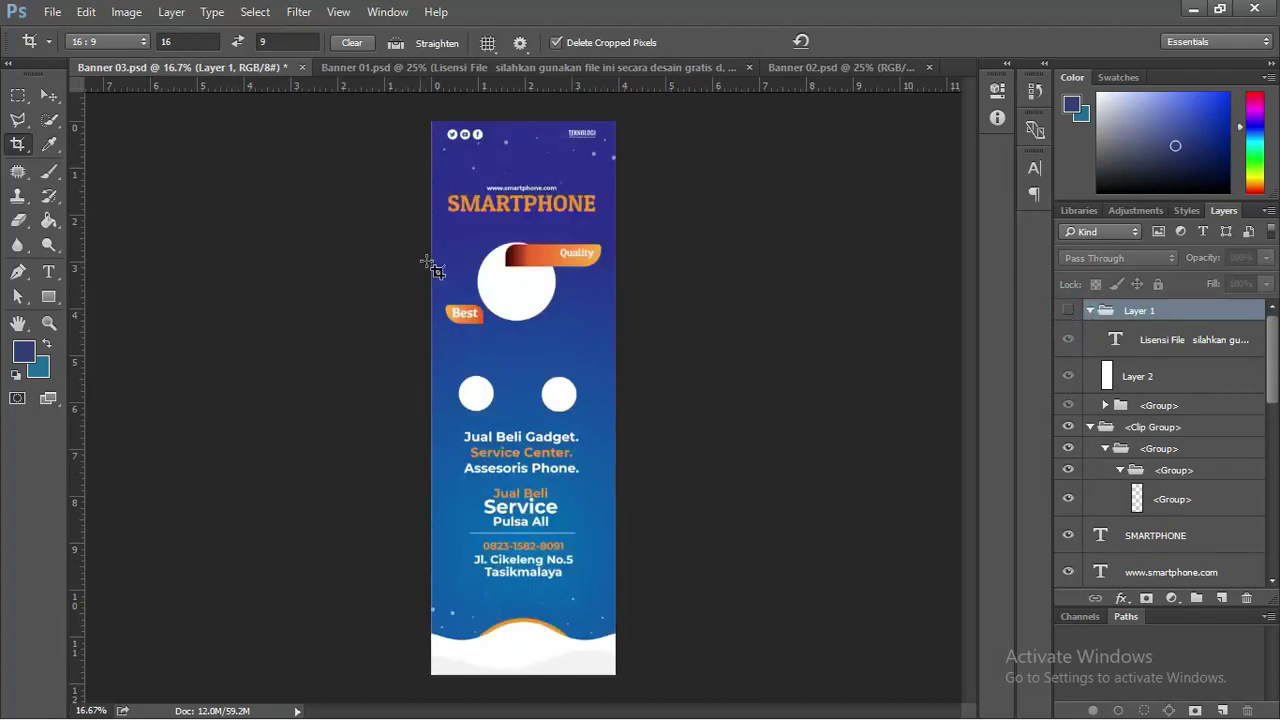
left_click(48, 95)
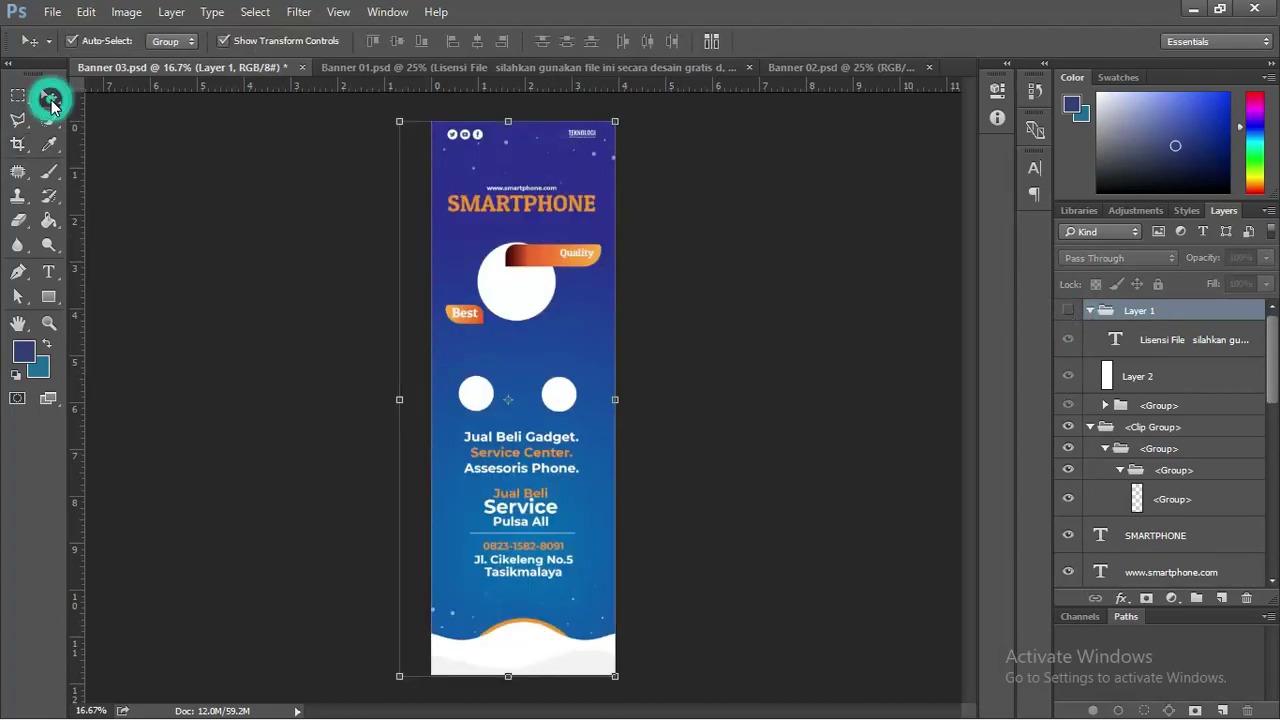
left_click(596, 256)
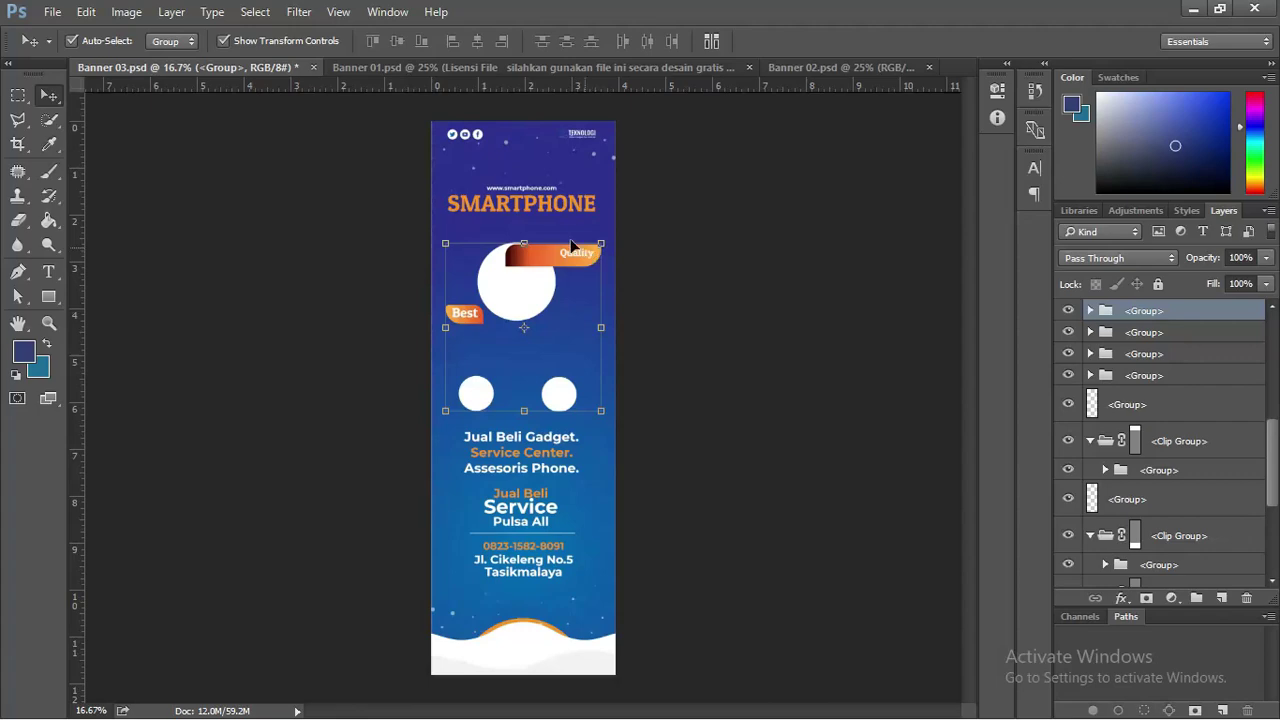
Hide the Lisensi File text layer and the white Layer 2 in Banner 01.psd.
left_click(420, 66)
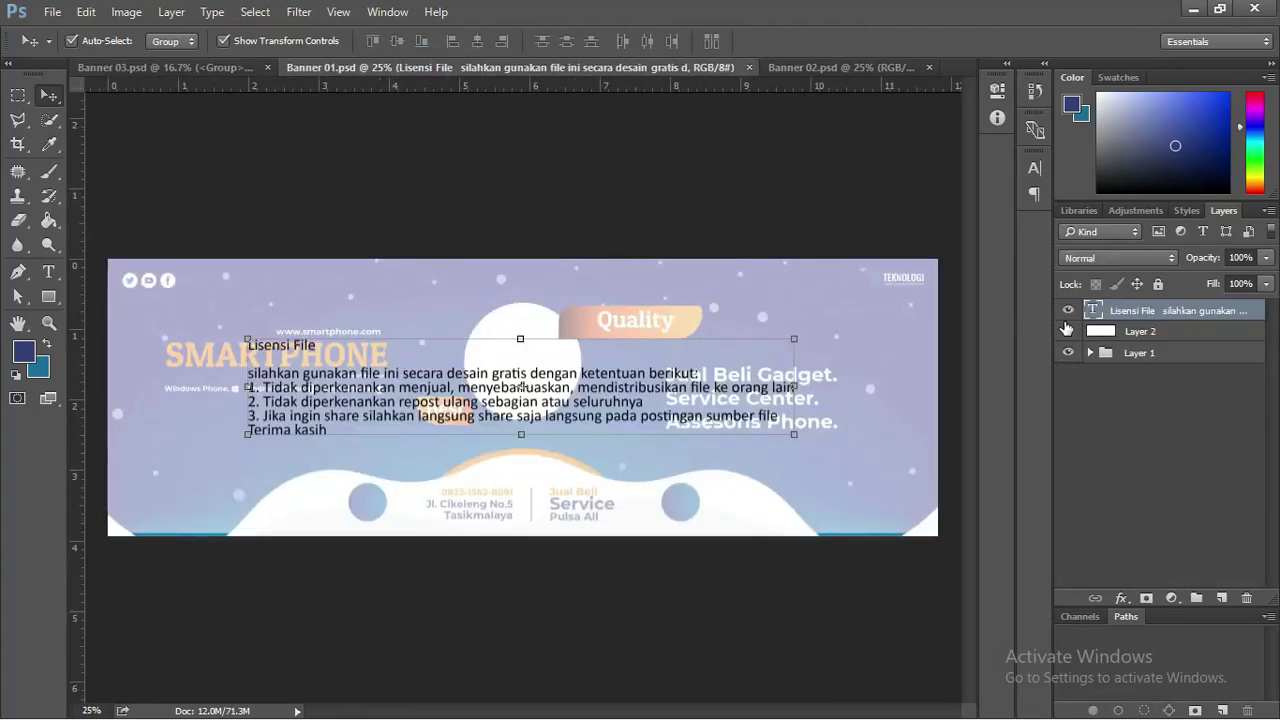
left_click(1069, 320)
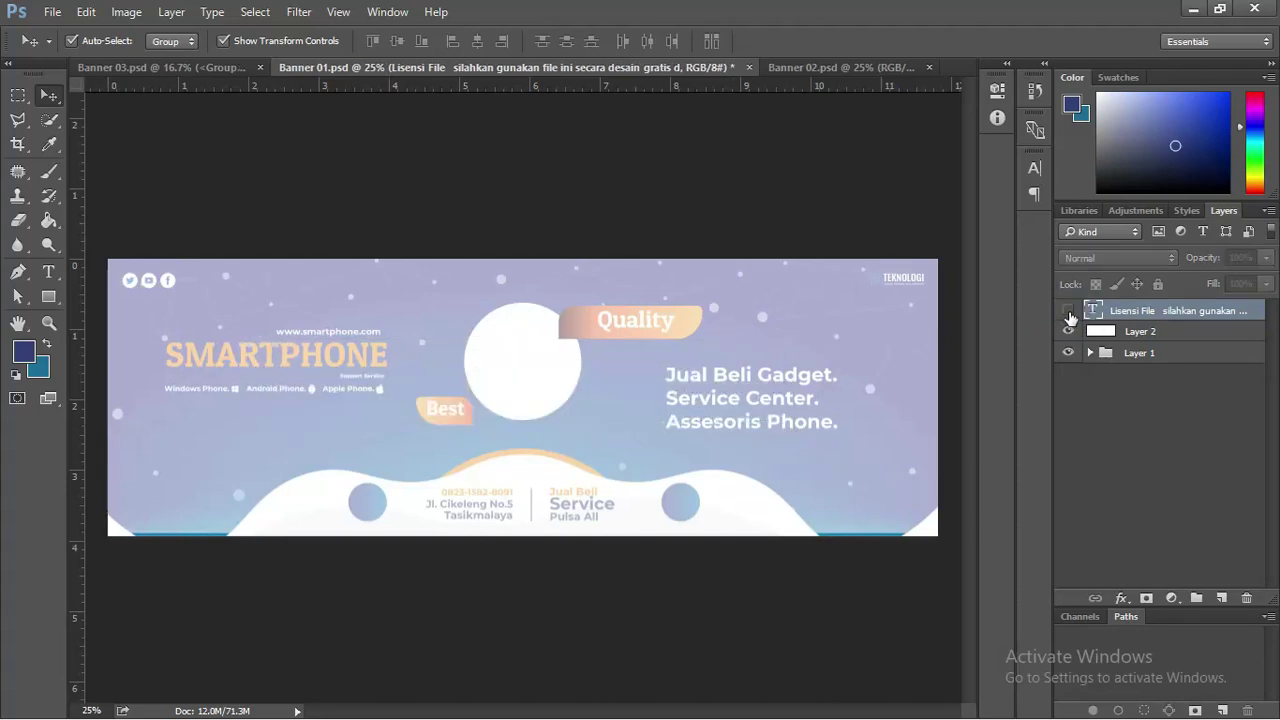
left_click(1062, 334)
left_click(1067, 331)
left_click(1067, 331)
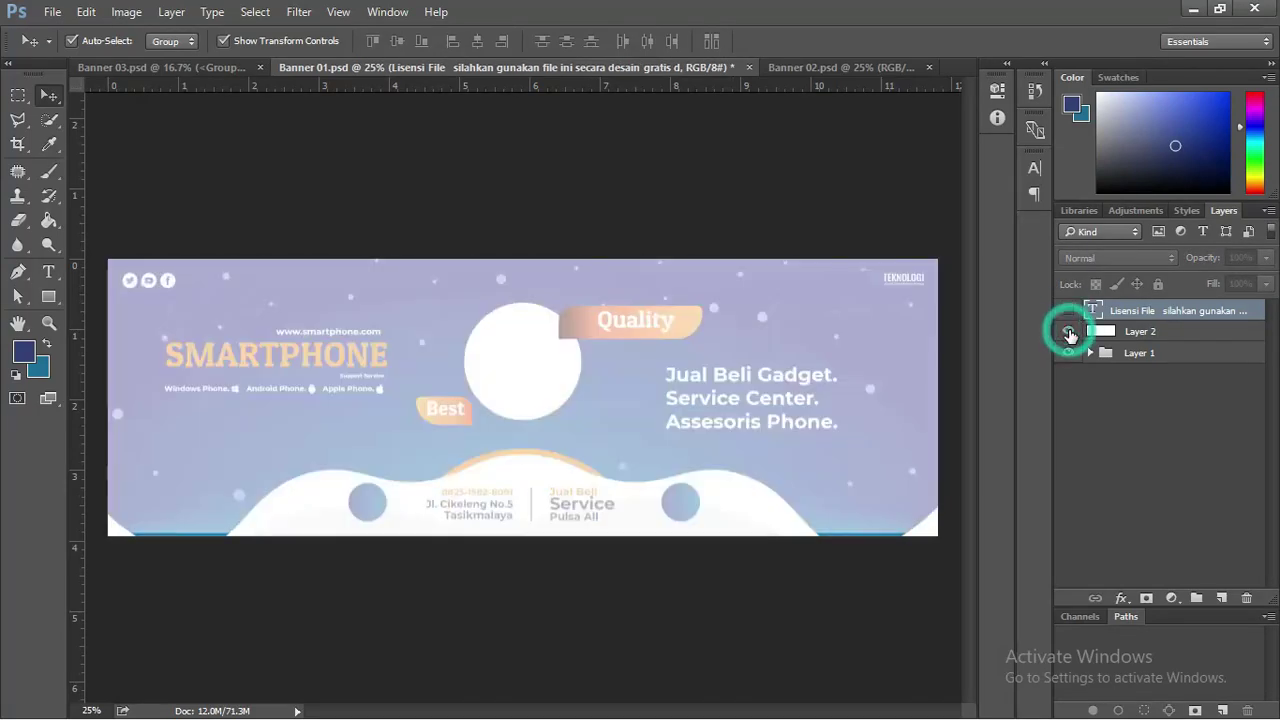
left_click(1067, 331)
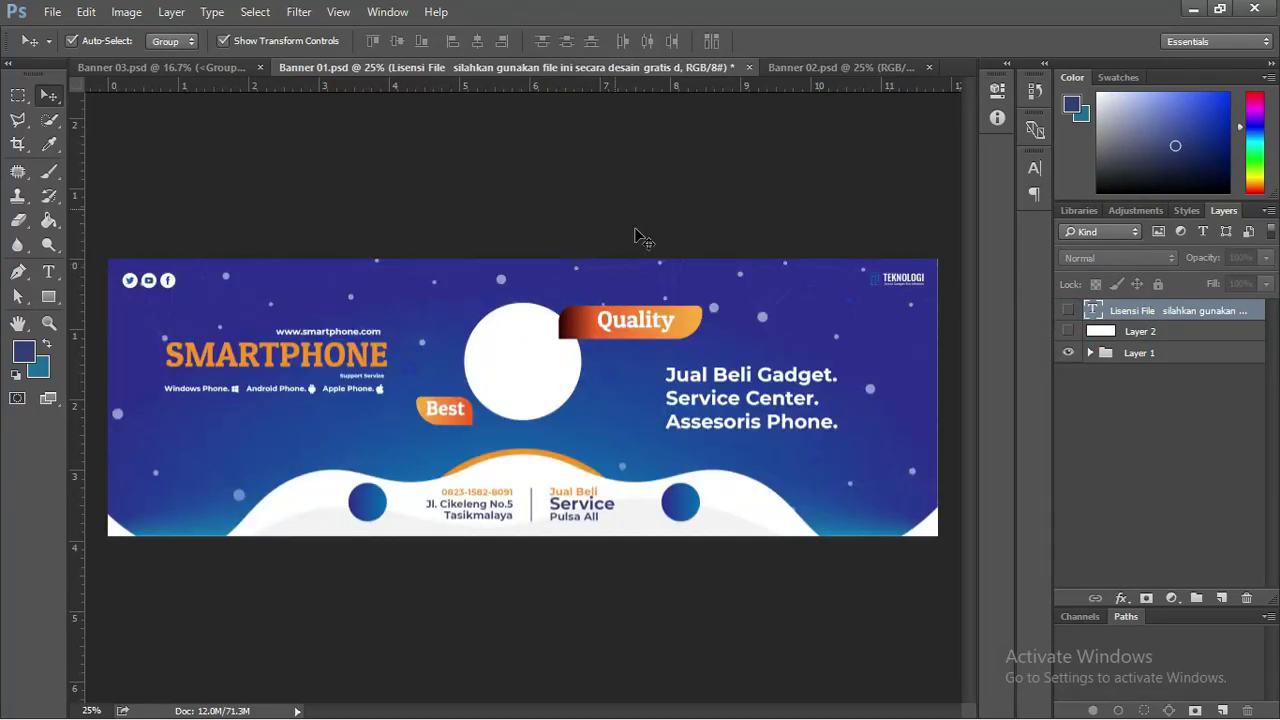
Hide the Lisensi File text layer and the white Layer 1 in Banner 02.psd.
left_click(790, 66)
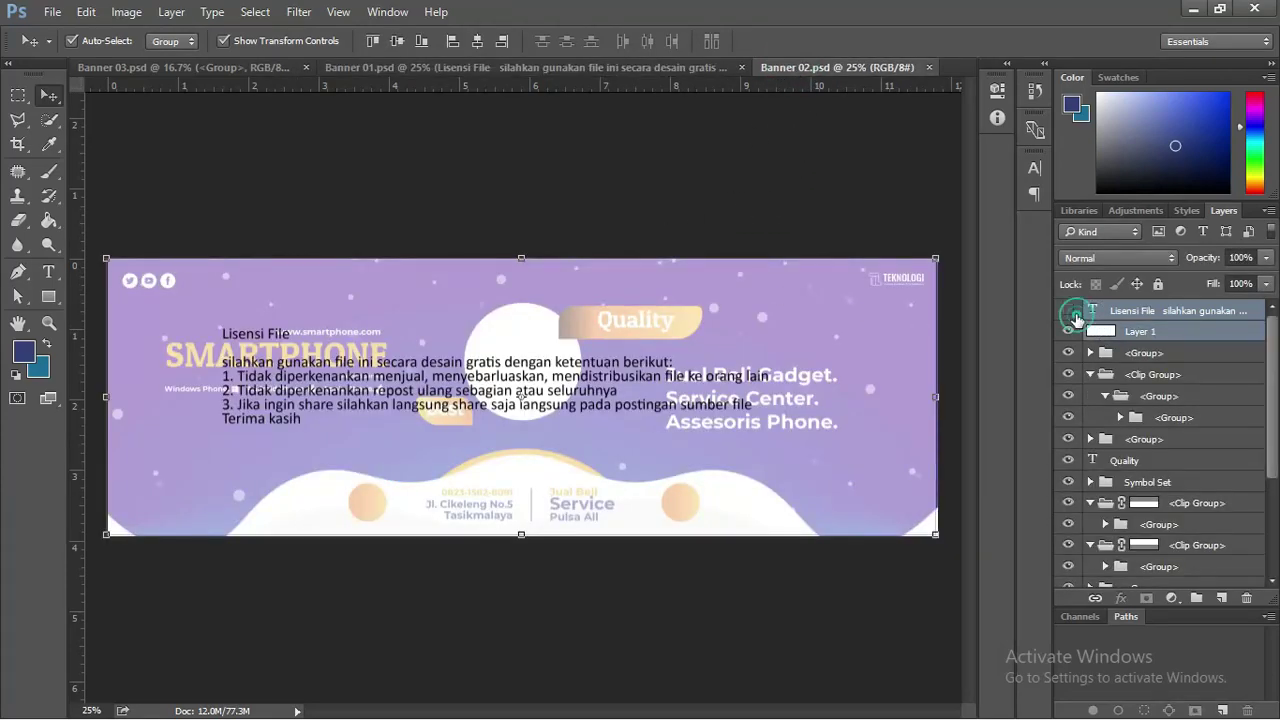
left_click(1067, 310)
left_click(1067, 331)
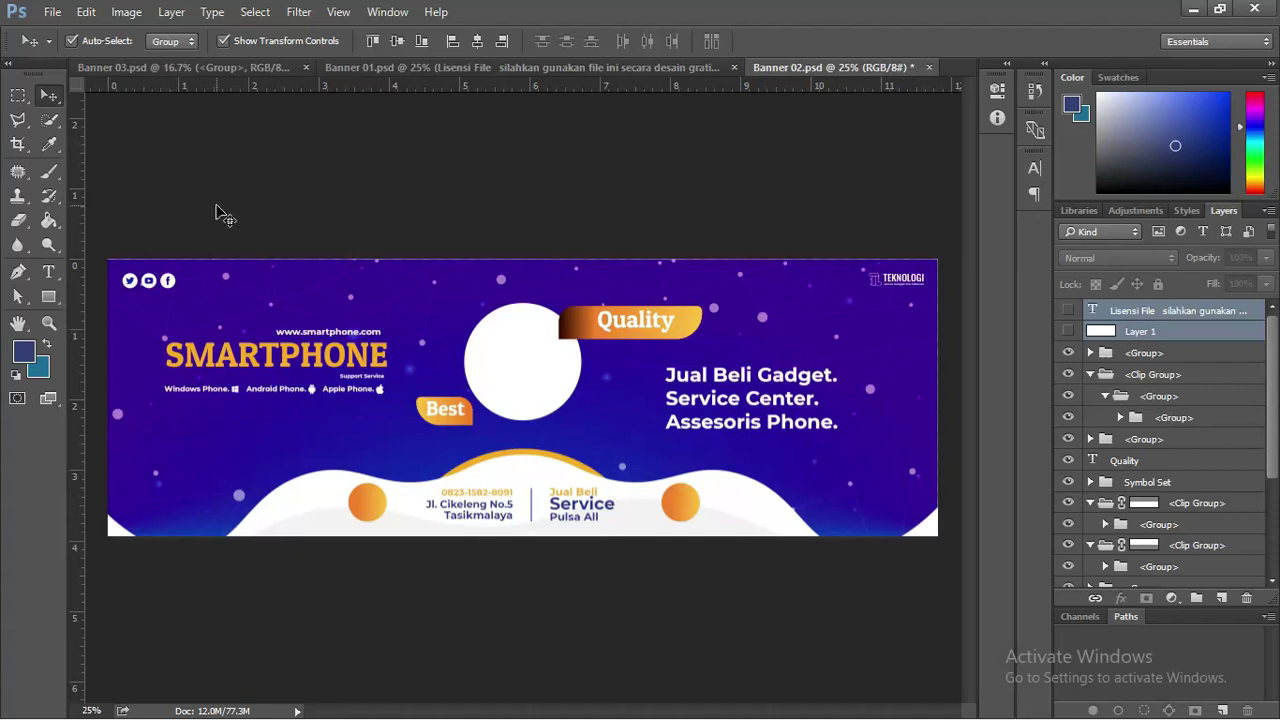
Return to Banner 01.psd and select the hidden Layer 2 above the artwork group.
left_click(578, 70)
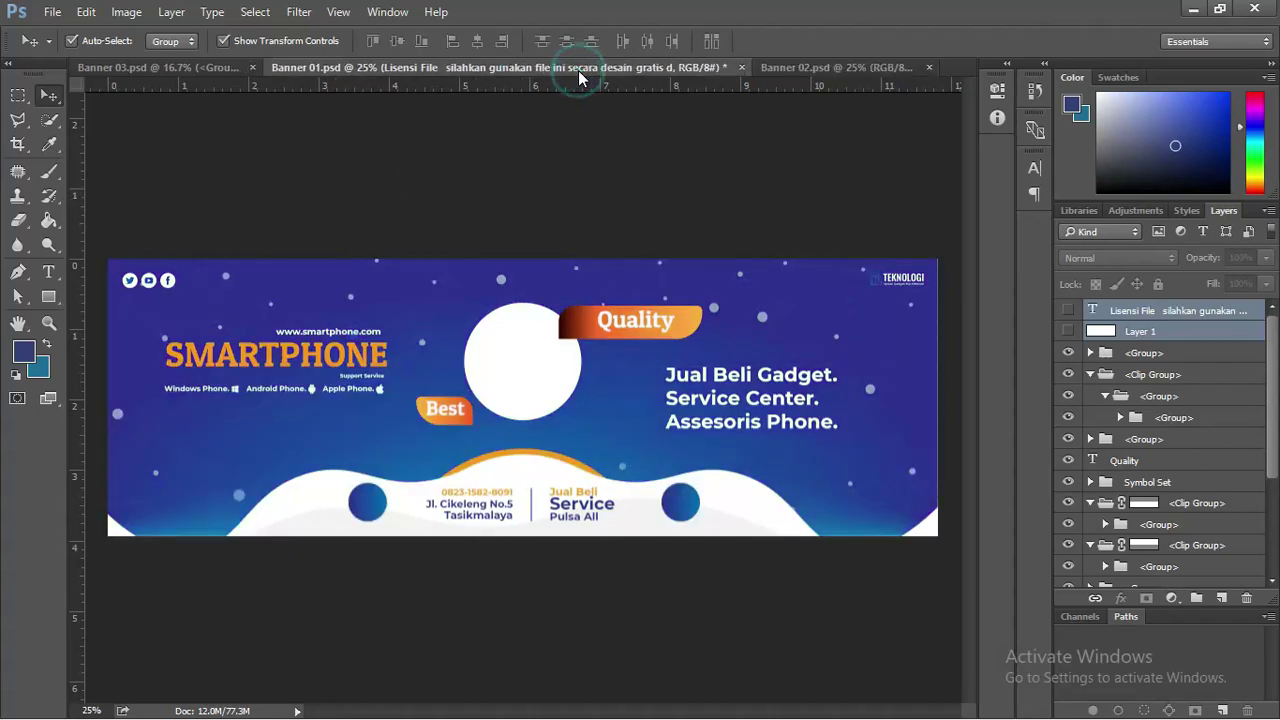
left_click(49, 96)
left_click(254, 138)
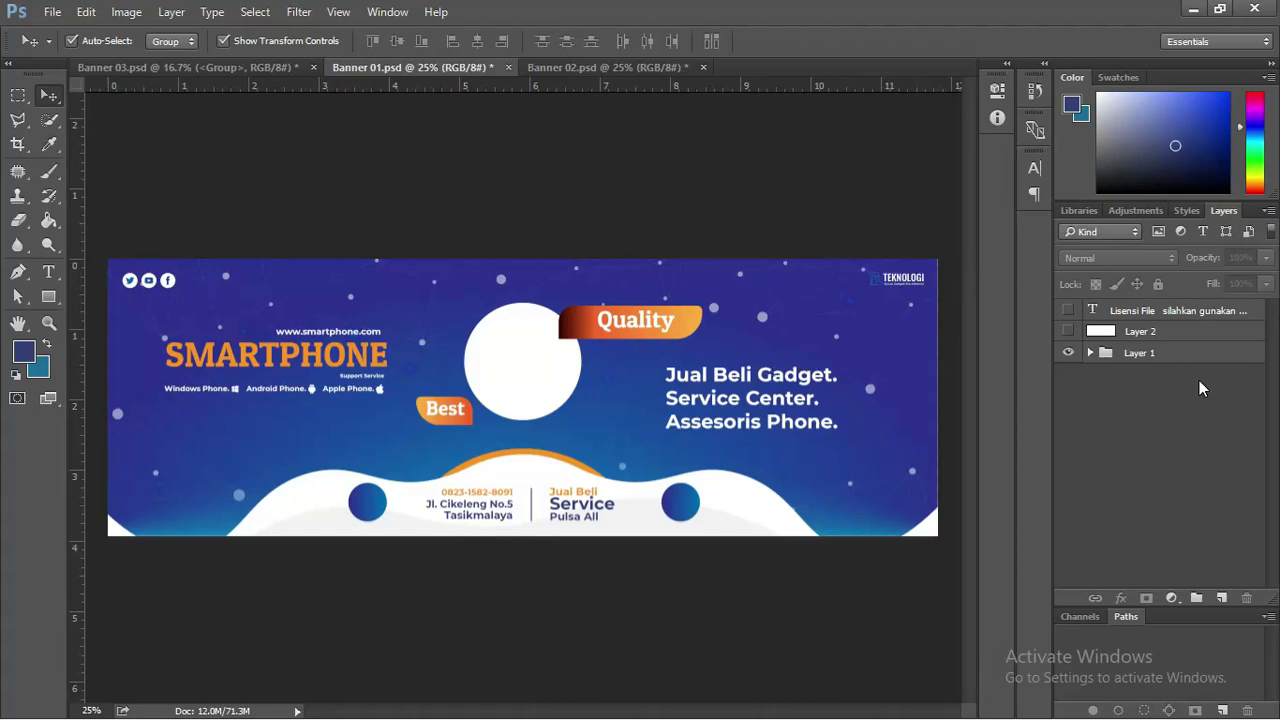
left_click(1182, 332)
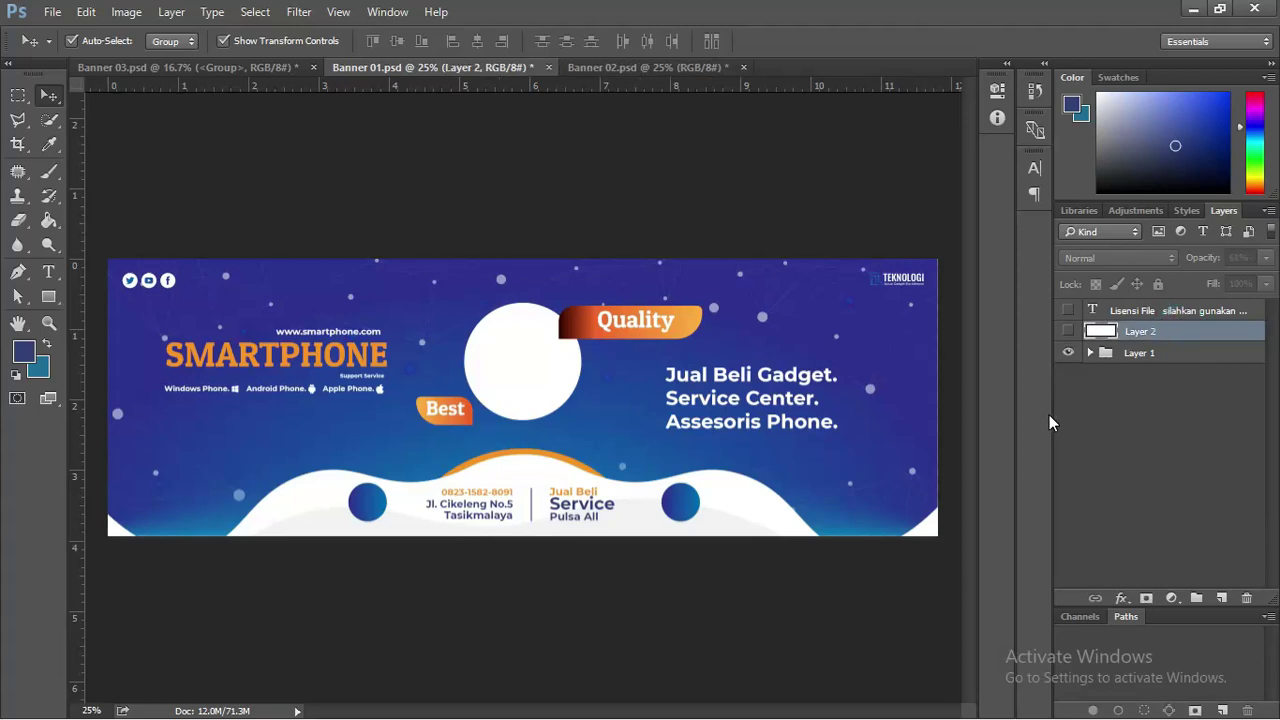
left_click(1138, 316)
left_click(1138, 332)
left_click(1137, 320)
left_click(1137, 331)
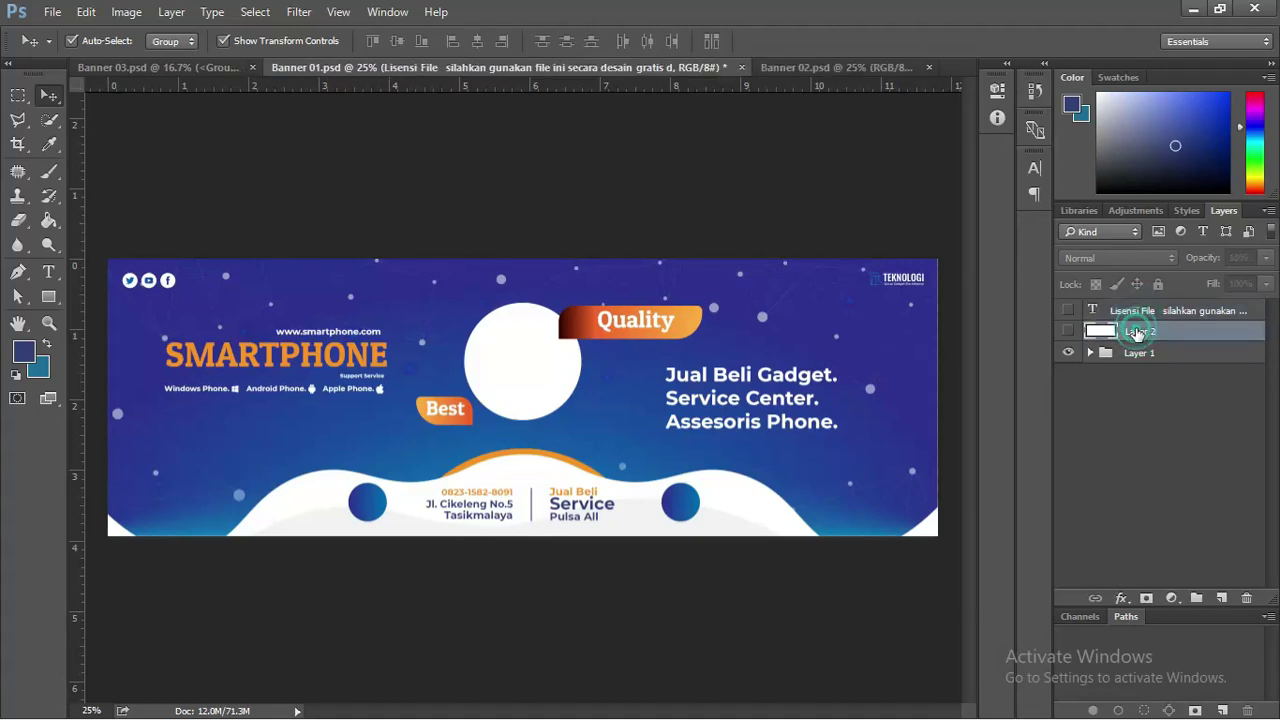
Add a Hue/Saturation adjustment layer above Layer 2 with hue +2 and saturation +22.
left_click(1173, 598)
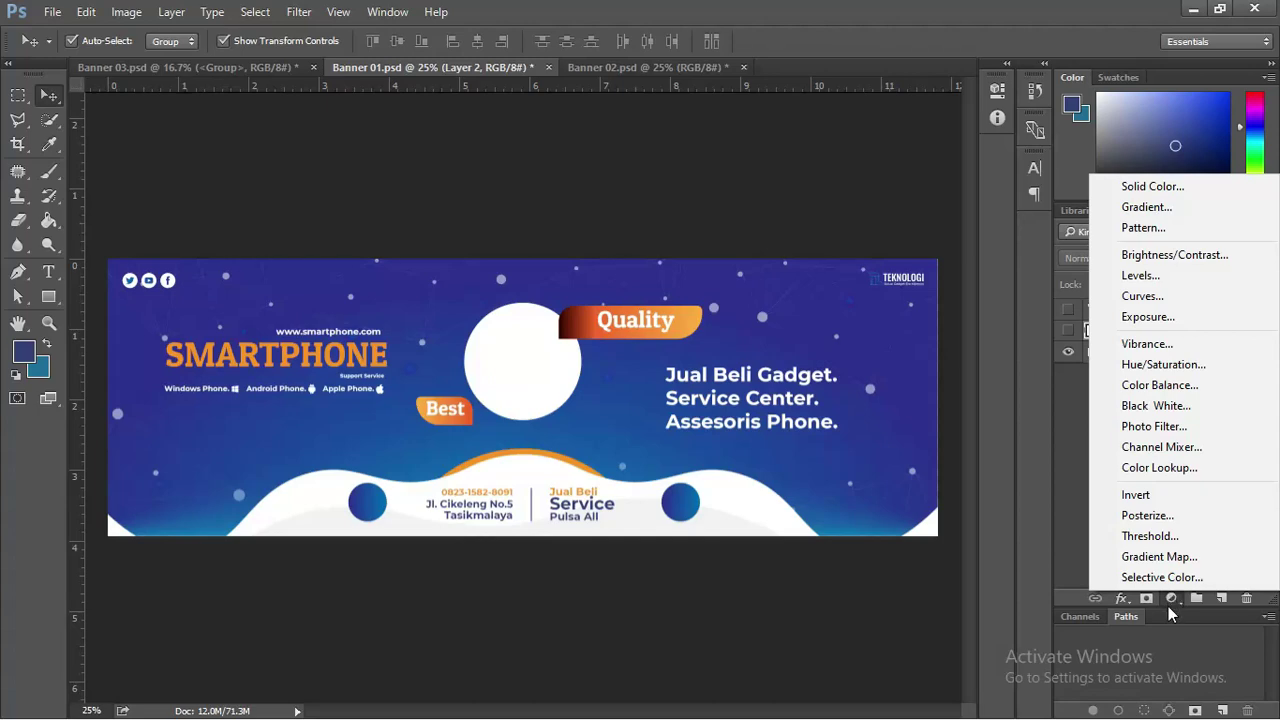
left_click(1160, 364)
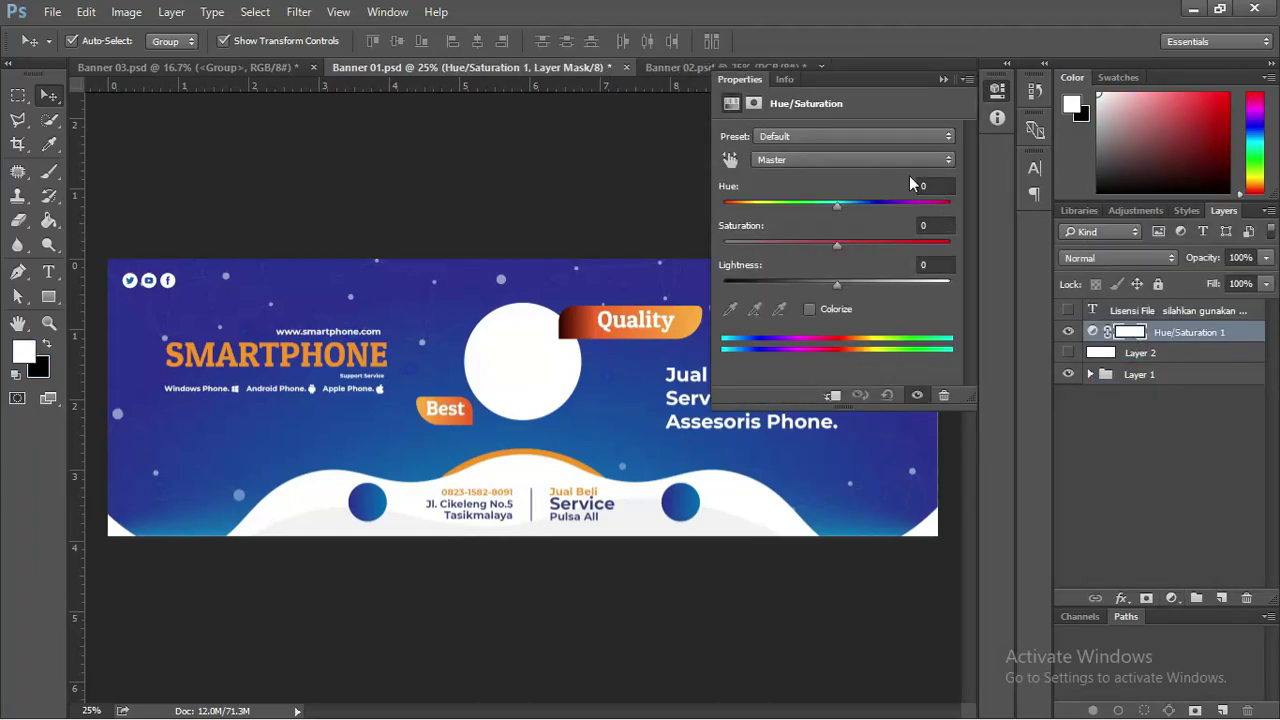
mouse_move(838, 205)
left_mouse_down()
mouse_move(864, 205)
mouse_move(797, 206)
mouse_move(843, 209)
mouse_move(827, 209)
mouse_move(839, 209)
mouse_move(836, 243)
mouse_move(877, 245)
mouse_move(861, 245)
mouse_move(841, 206)
left_mouse_up()
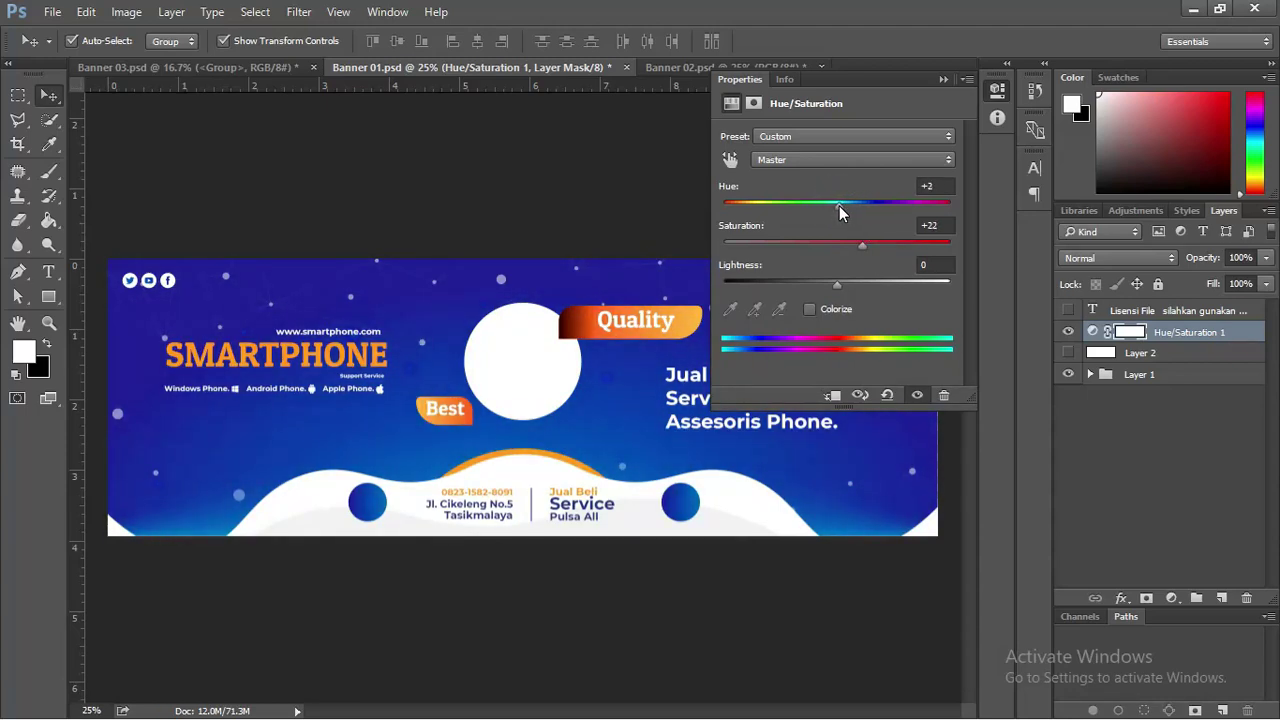
left_click(943, 79)
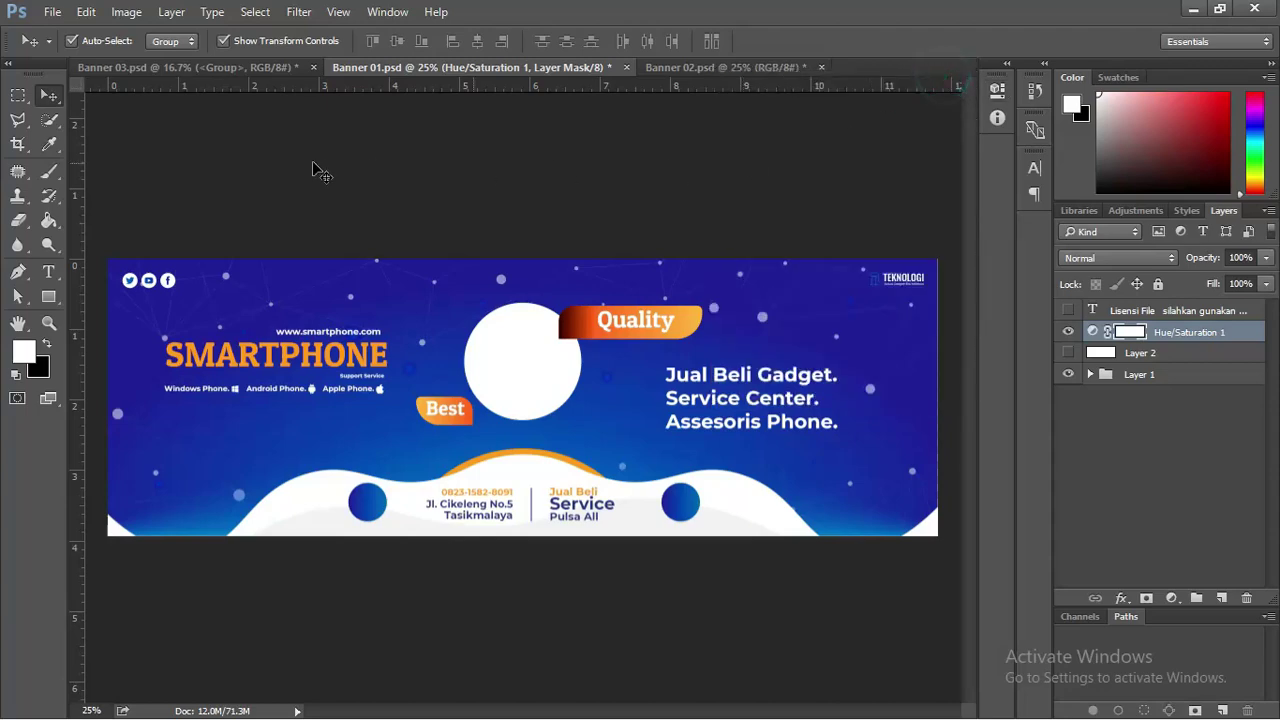
left_click(128, 13)
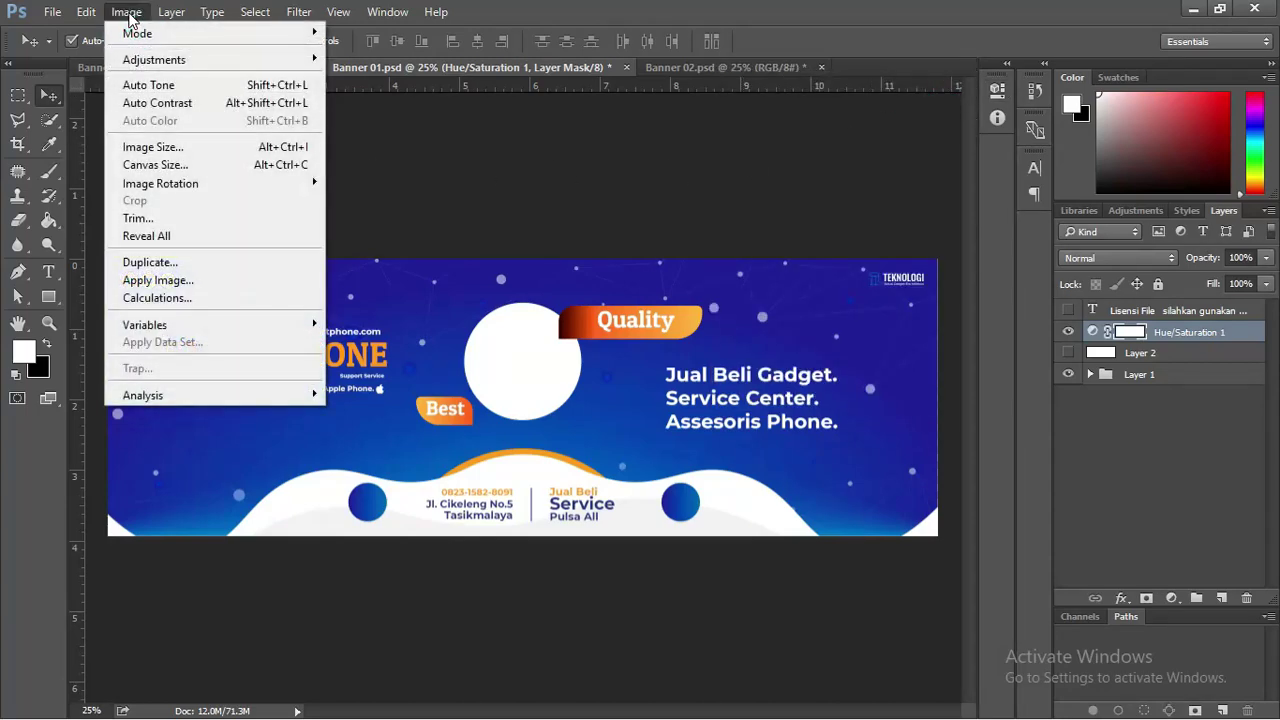
mouse_move(134, 33)
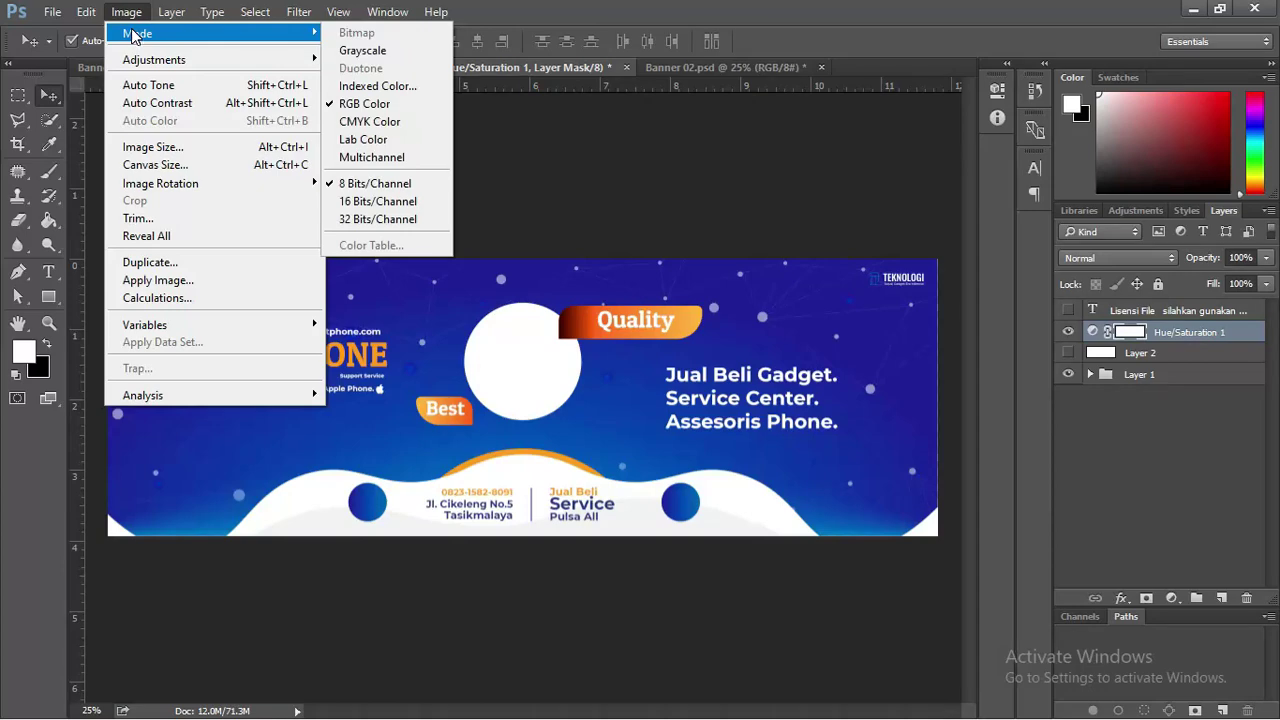
left_click(375, 121)
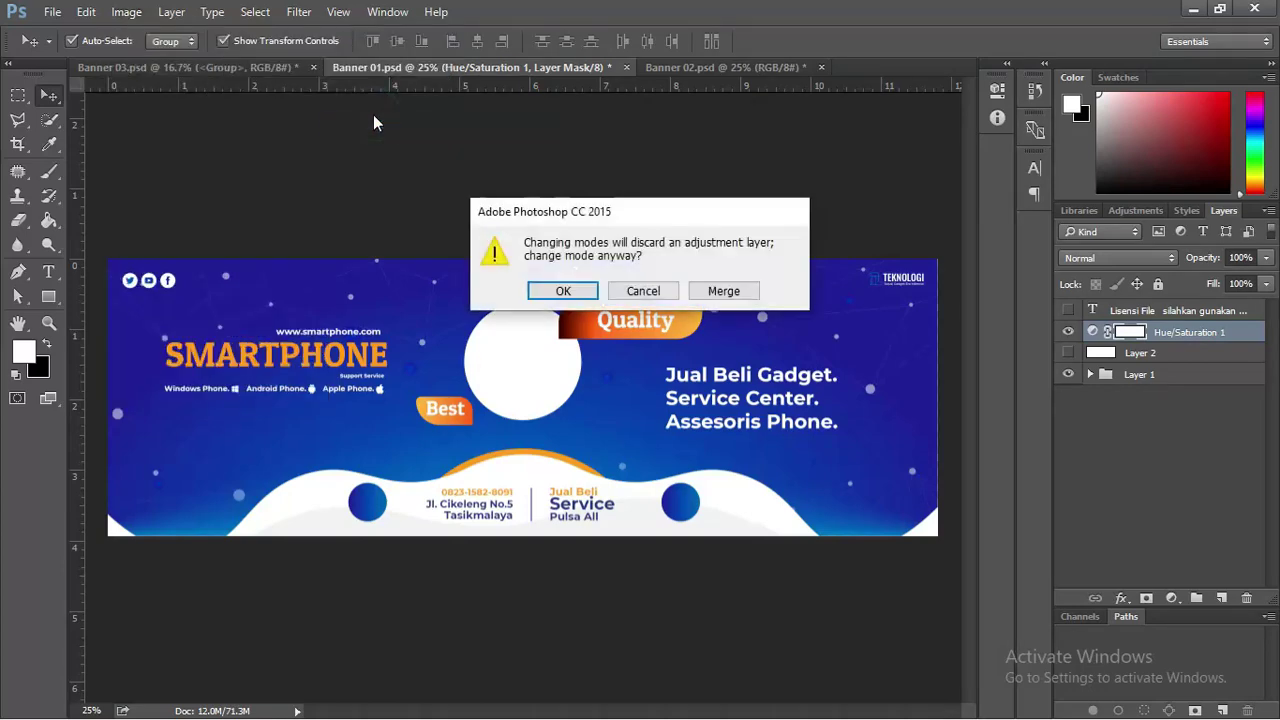
left_click_drag(627, 215, 637, 189)
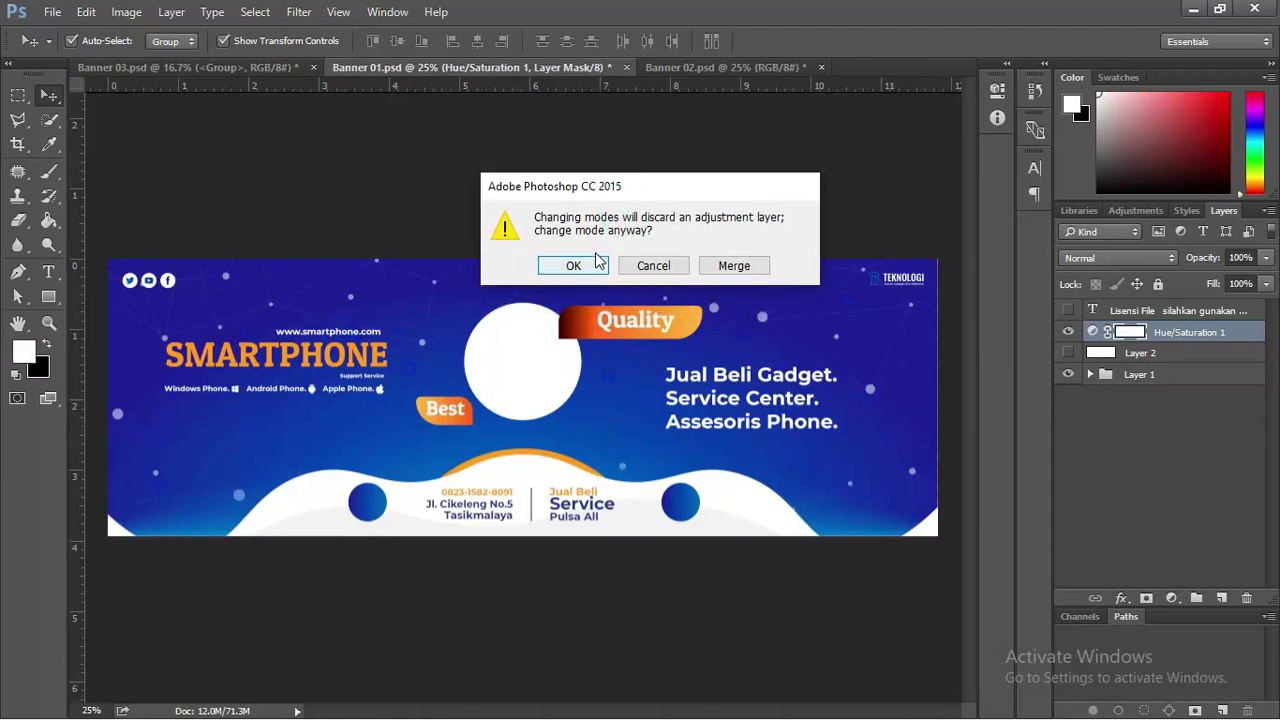
left_click(654, 266)
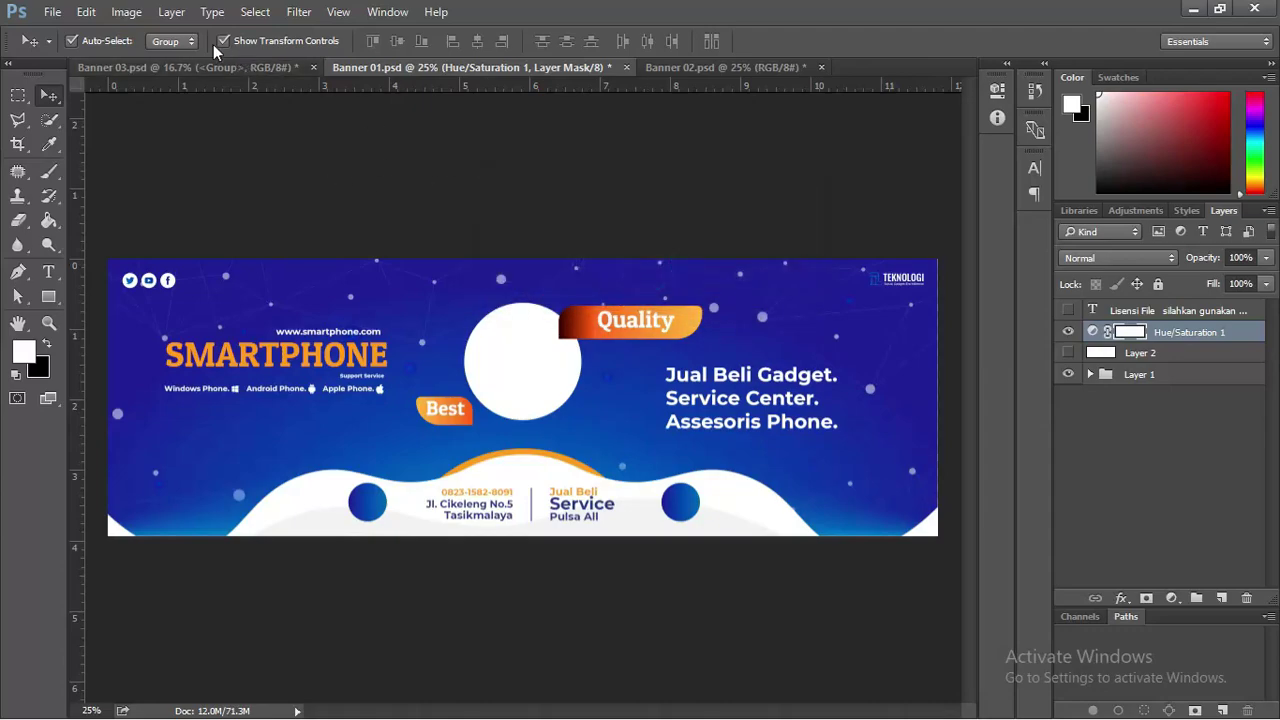
Convert Banner 01.psd to CMYK Color mode, discarding the adjustment layer and turning off future profile conversion notices.
left_click(128, 13)
mouse_move(137, 33)
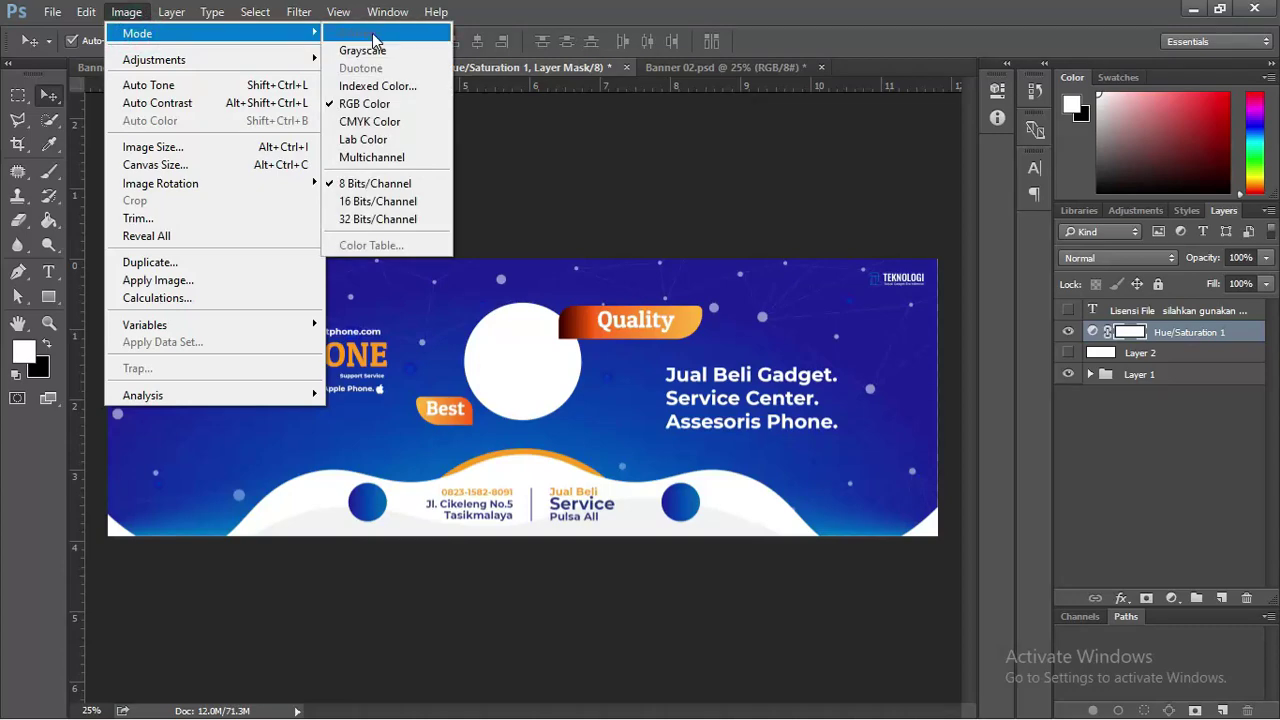
left_click(390, 121)
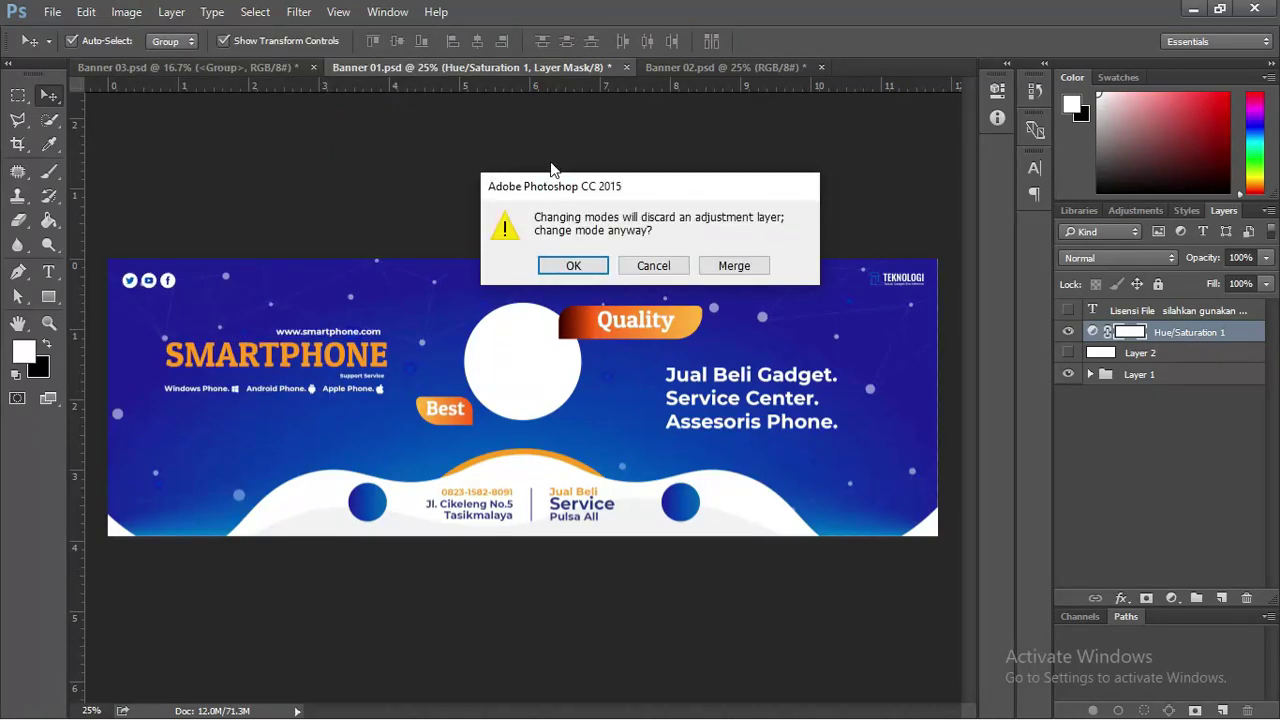
left_click_drag(551, 176, 514, 172)
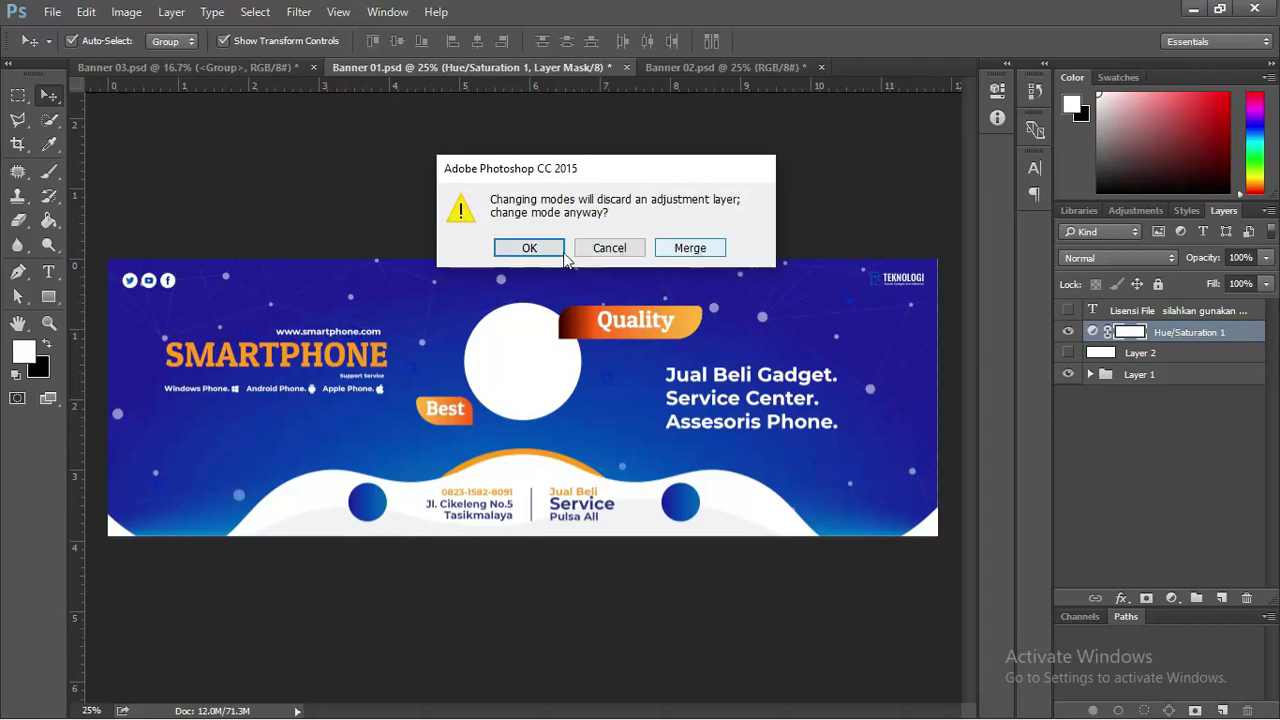
left_click(525, 248)
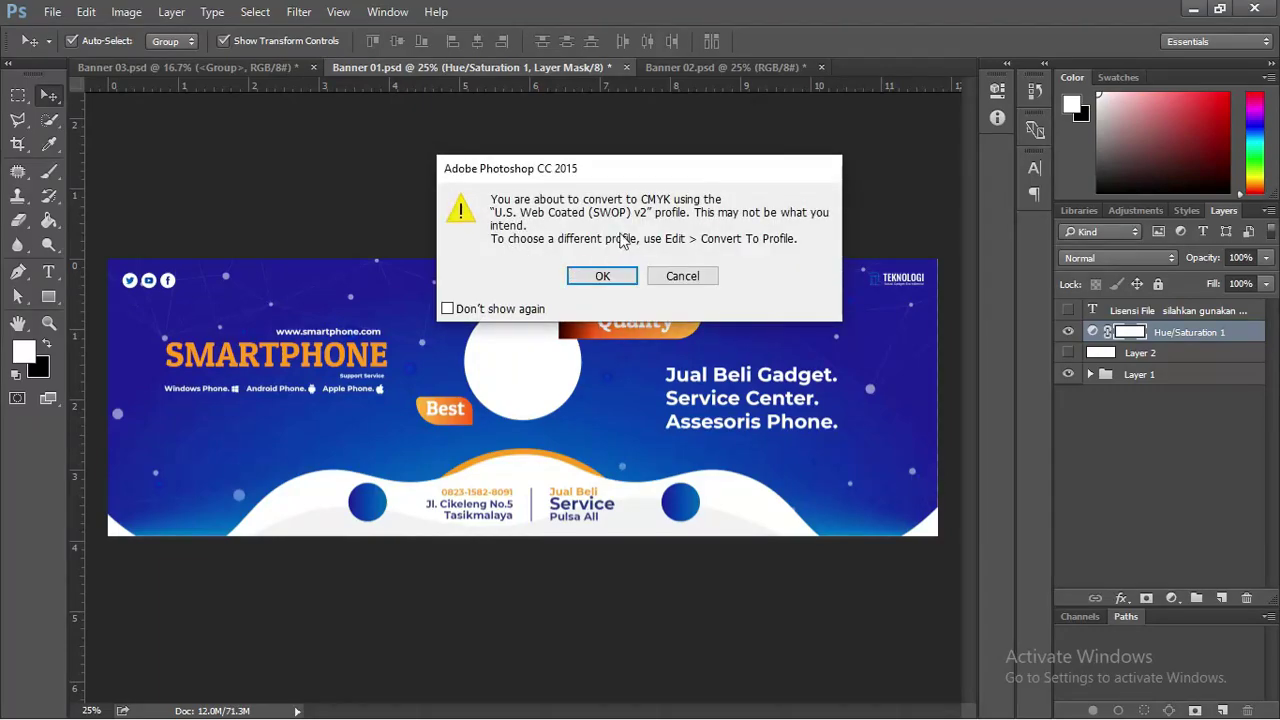
left_click(511, 310)
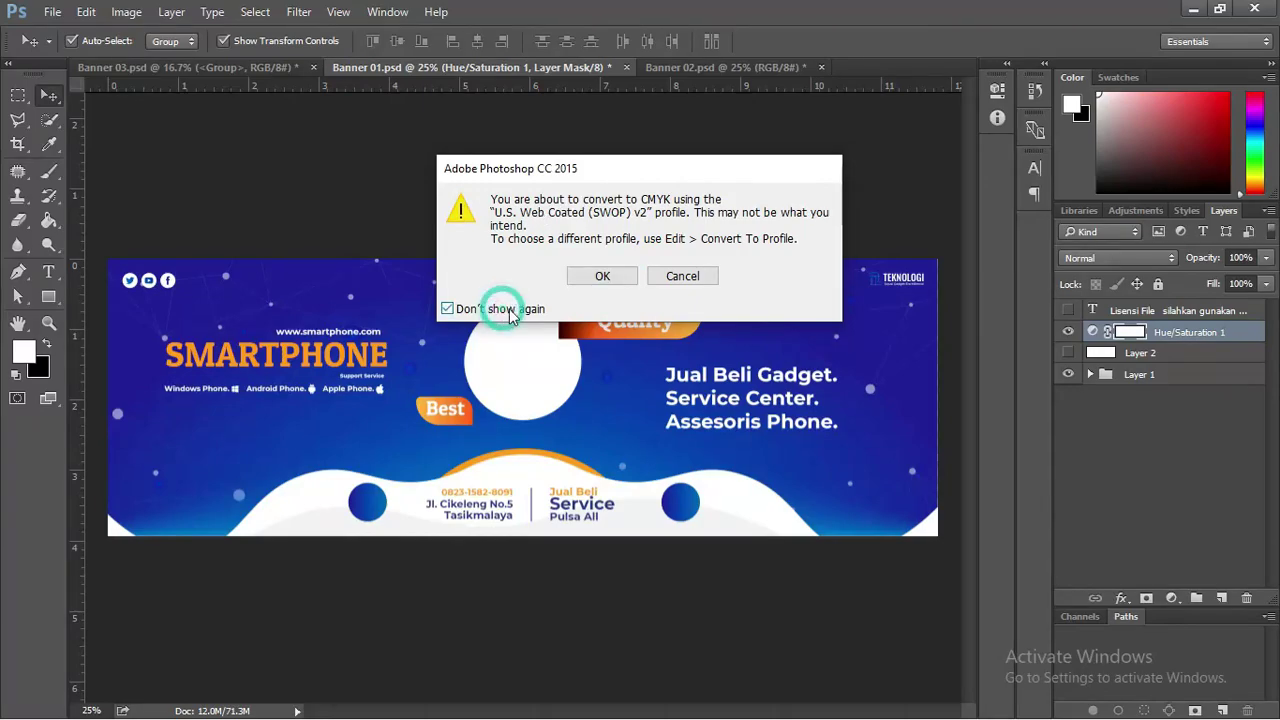
left_click(602, 276)
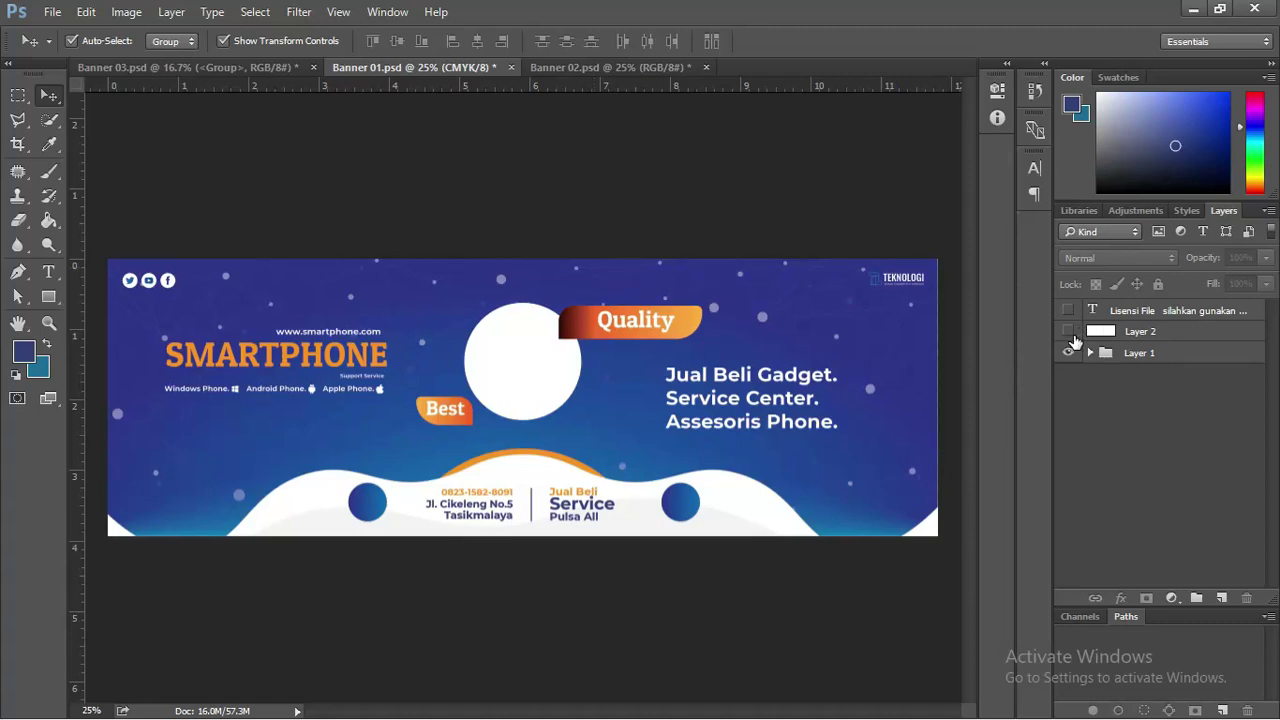
Add a Hue/Saturation adjustment layer above the Lisensi File text with hue -5, and hide that adjustment layer.
left_click(1171, 598)
left_click(1165, 365)
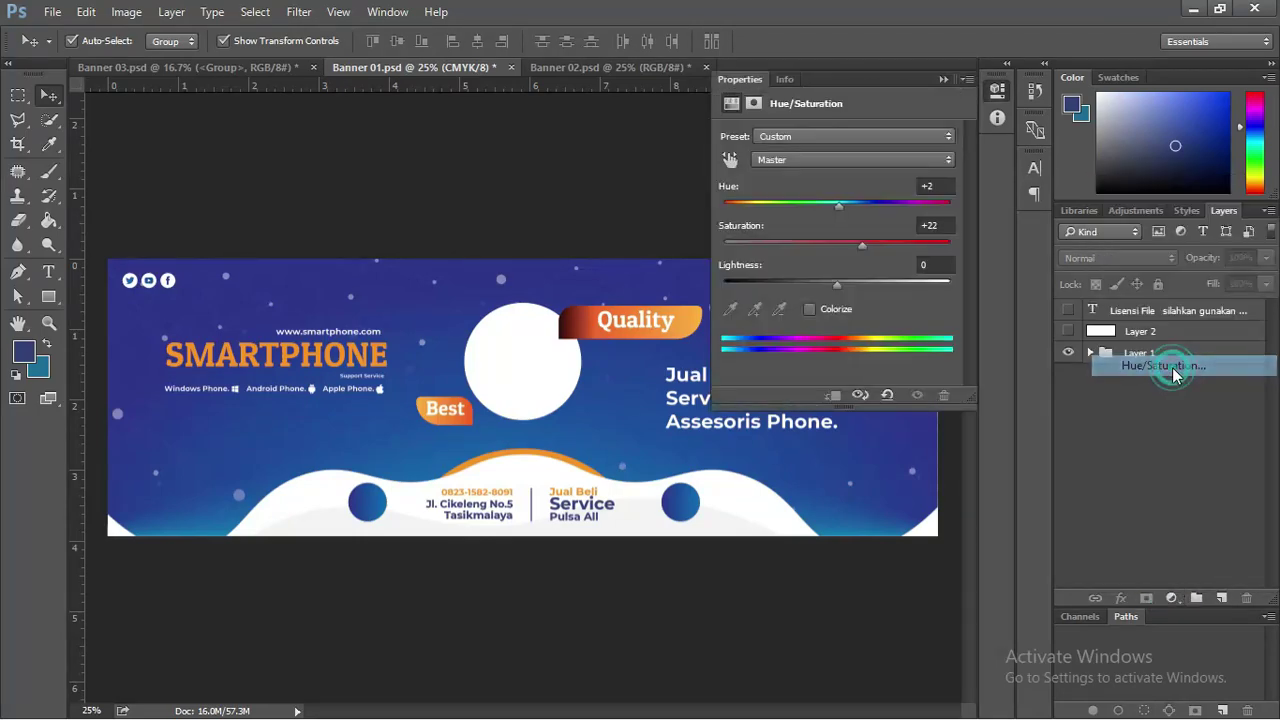
mouse_move(831, 208)
left_mouse_down()
mouse_move(849, 204)
mouse_move(833, 204)
left_mouse_up()
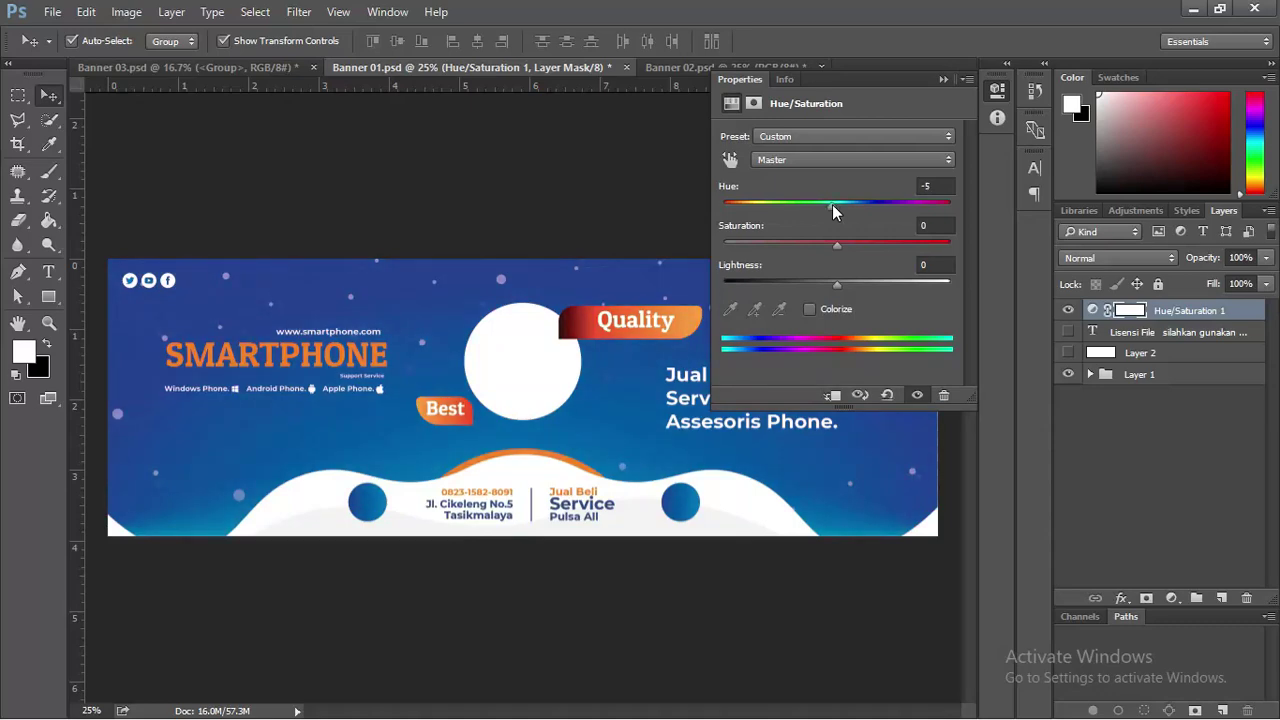
left_click(940, 78)
left_click(645, 330)
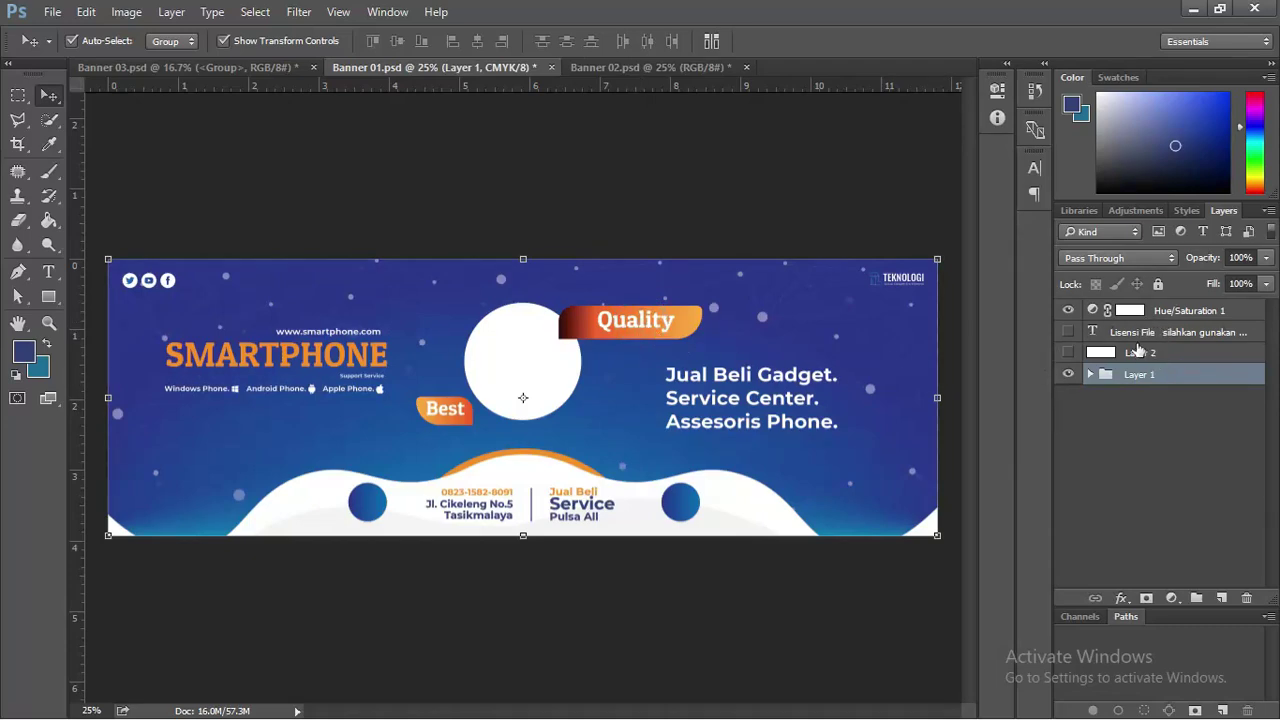
left_click(1068, 311)
Ungroup the Layer 1 artwork group into its separate layers and deselect them.
right_click(1132, 375)
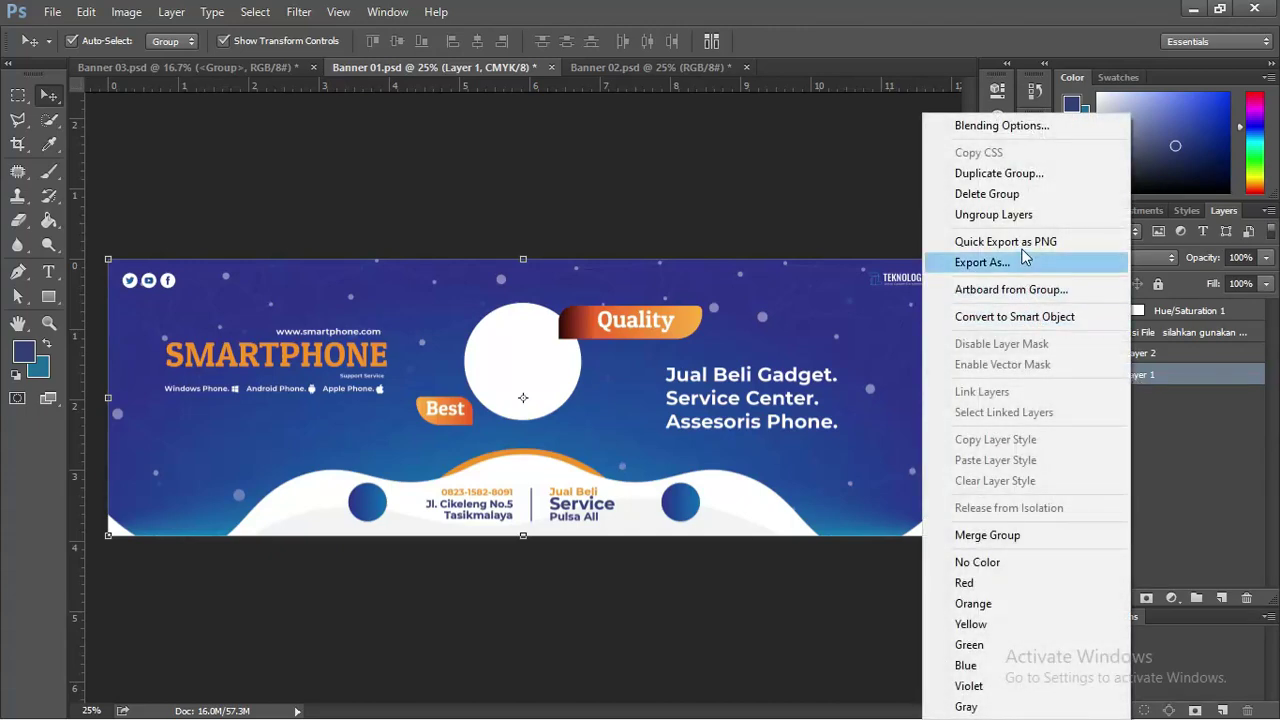
left_click(1018, 213)
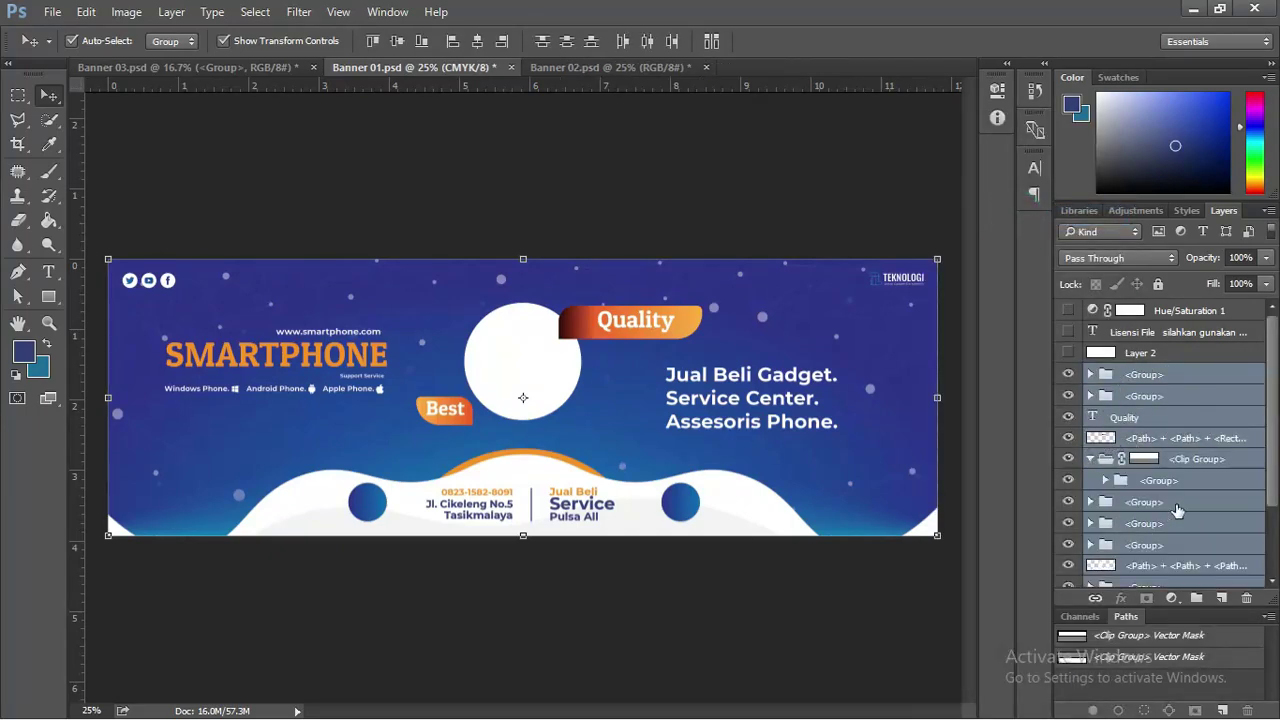
scroll(1172, 455, "down", 3)
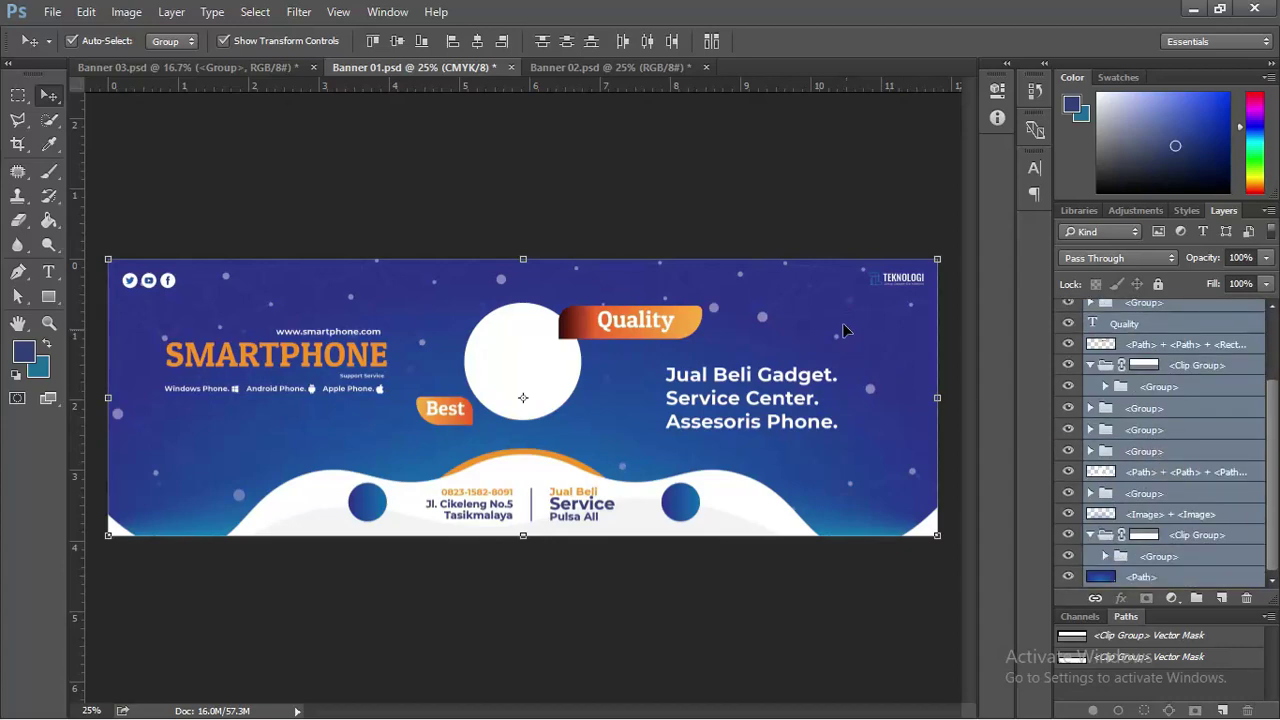
left_click(782, 230)
Open the Quality label's text for editing, leave text editing and deselect the layer.
left_click(621, 326)
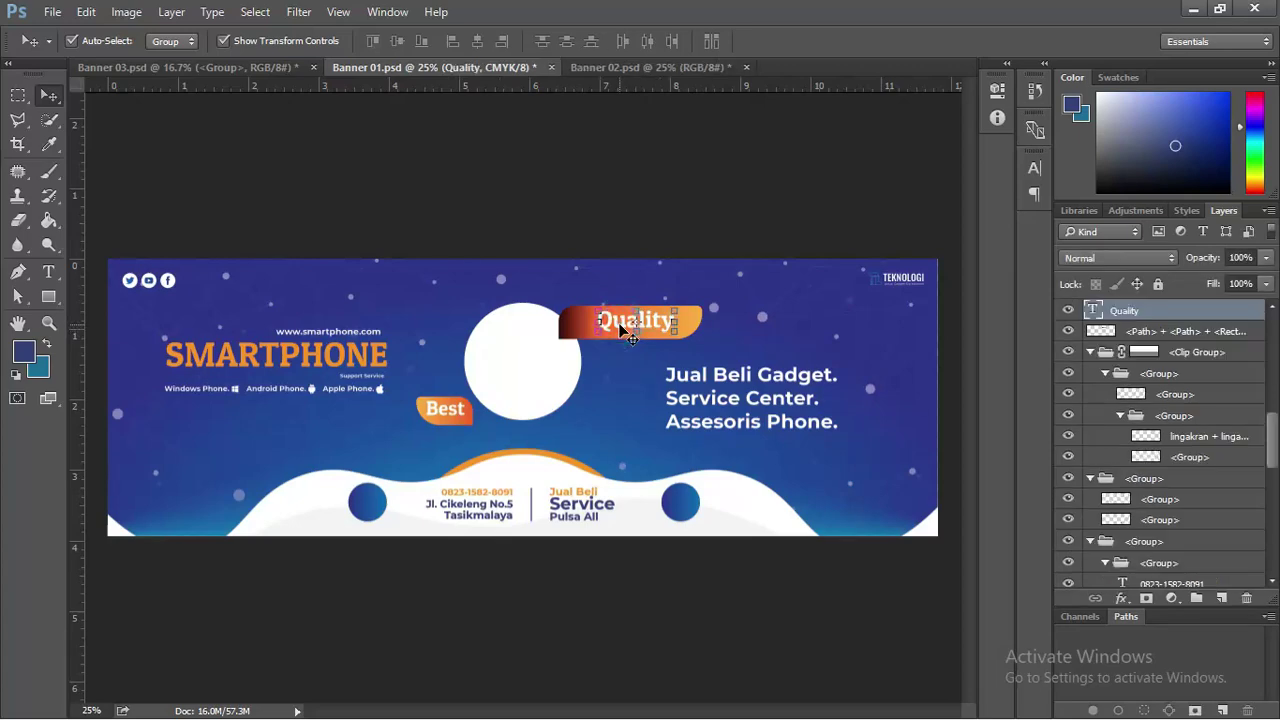
double_click(1094, 311)
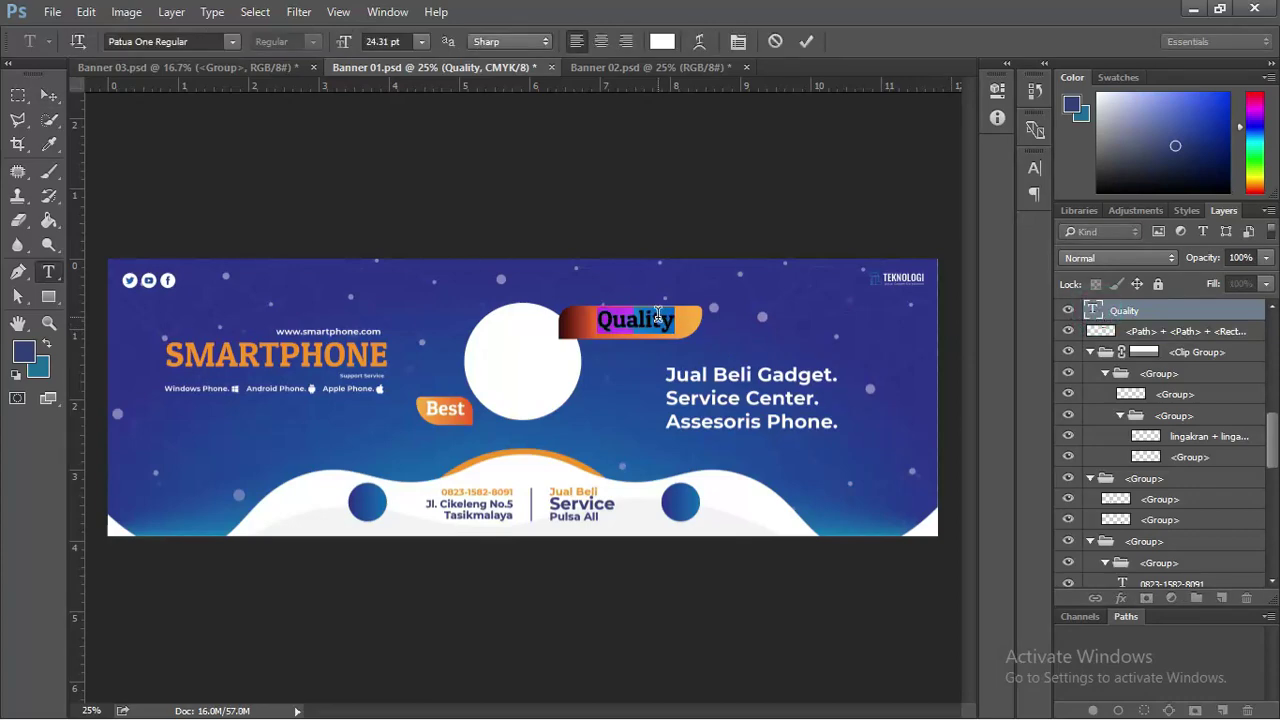
left_click(657, 316)
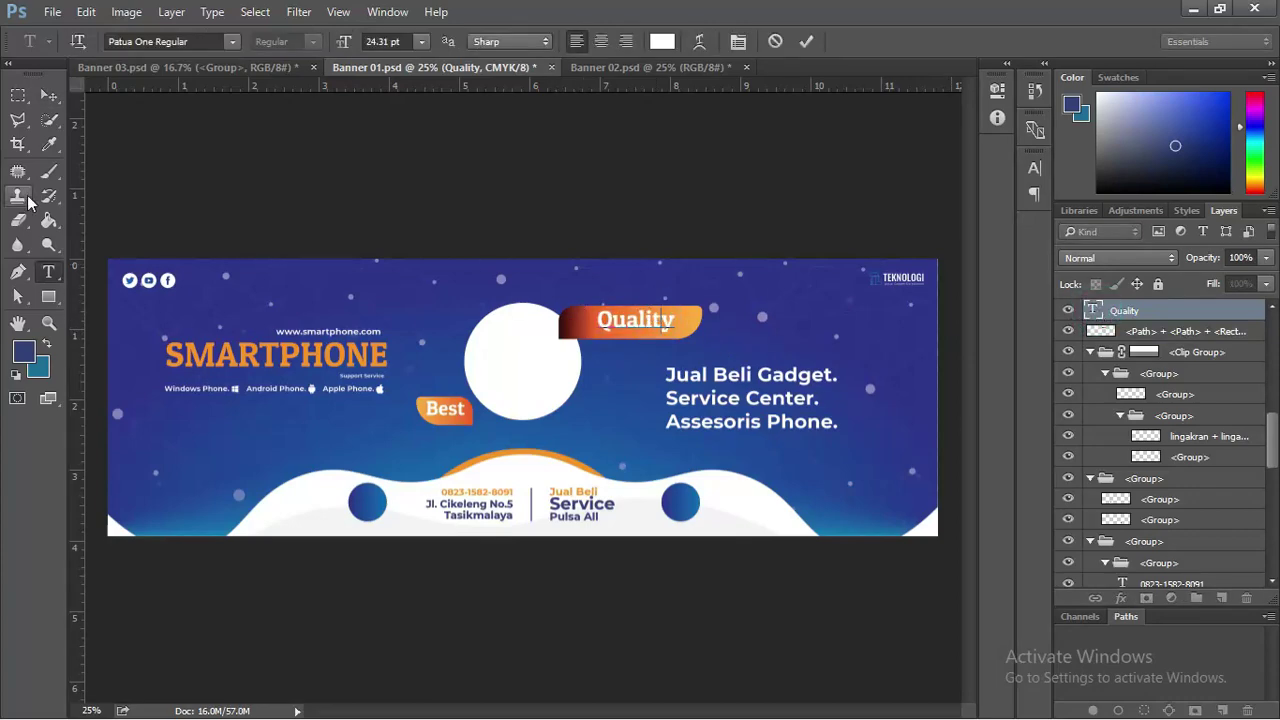
left_click(47, 93)
left_click(275, 150)
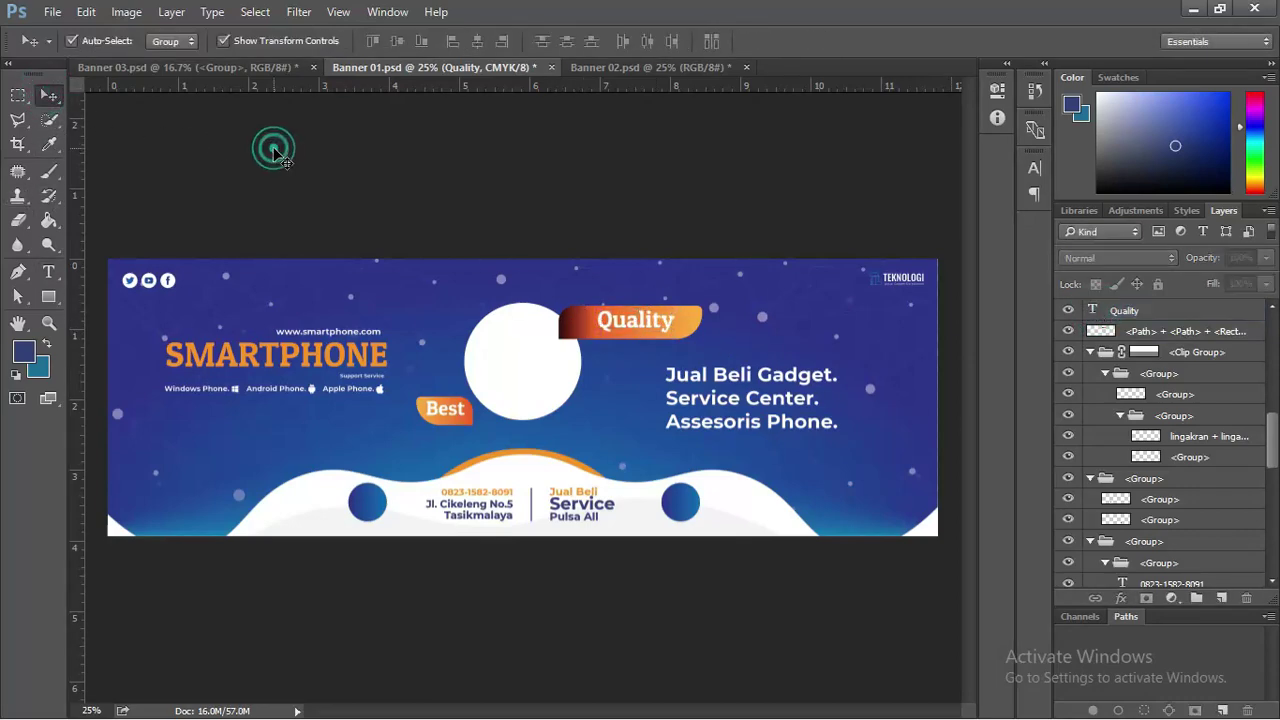
Ungroup the group that contains the SMARTPHONE heading and the service texts.
left_click(272, 360)
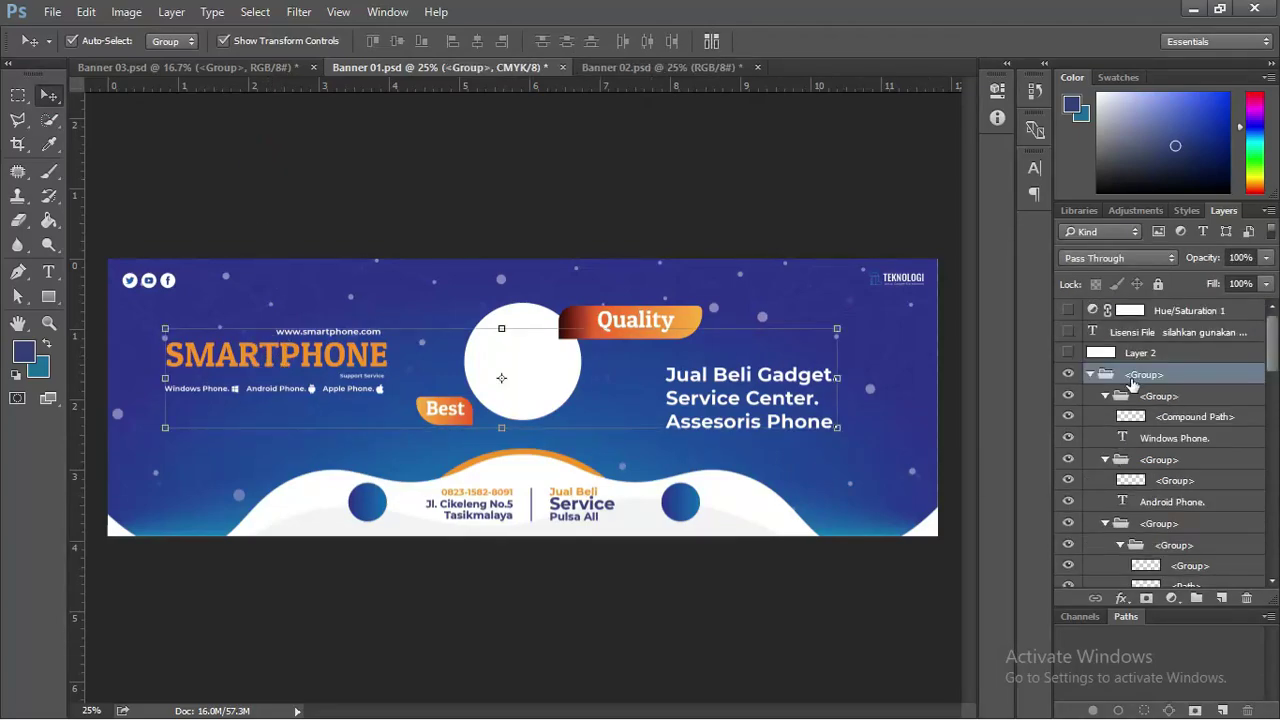
right_click(1133, 375)
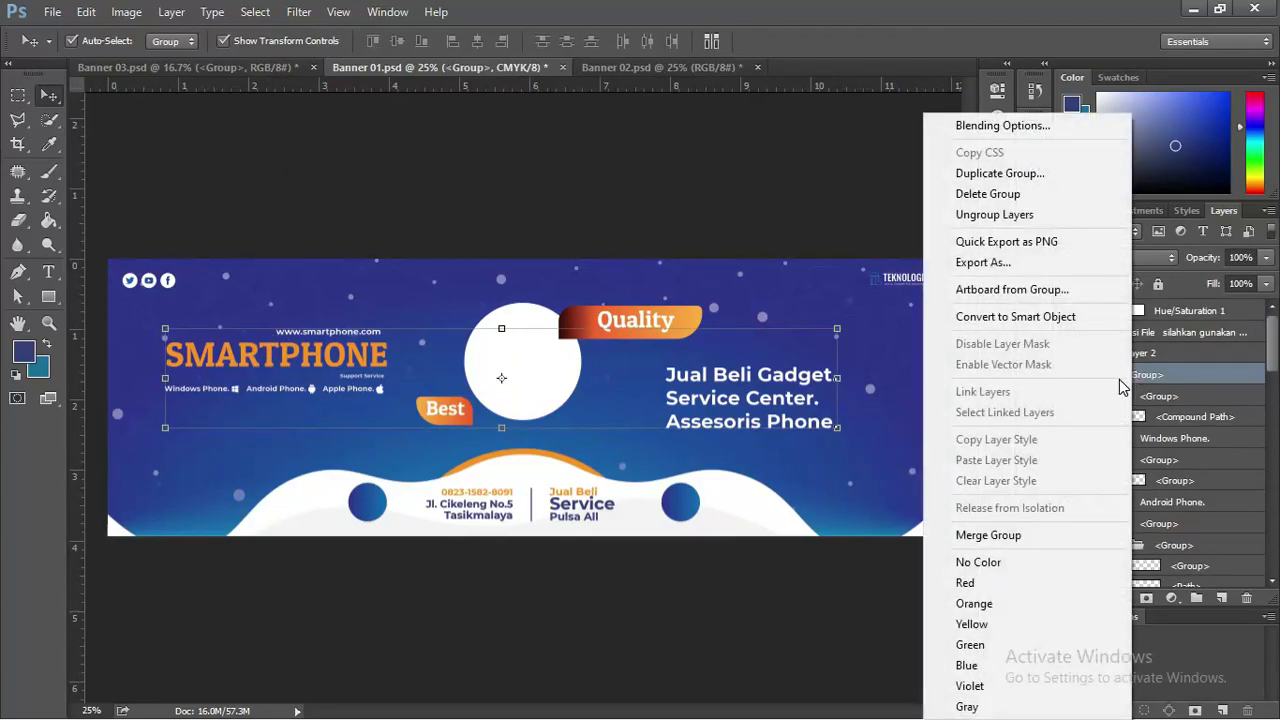
left_click(970, 222)
left_click(843, 209)
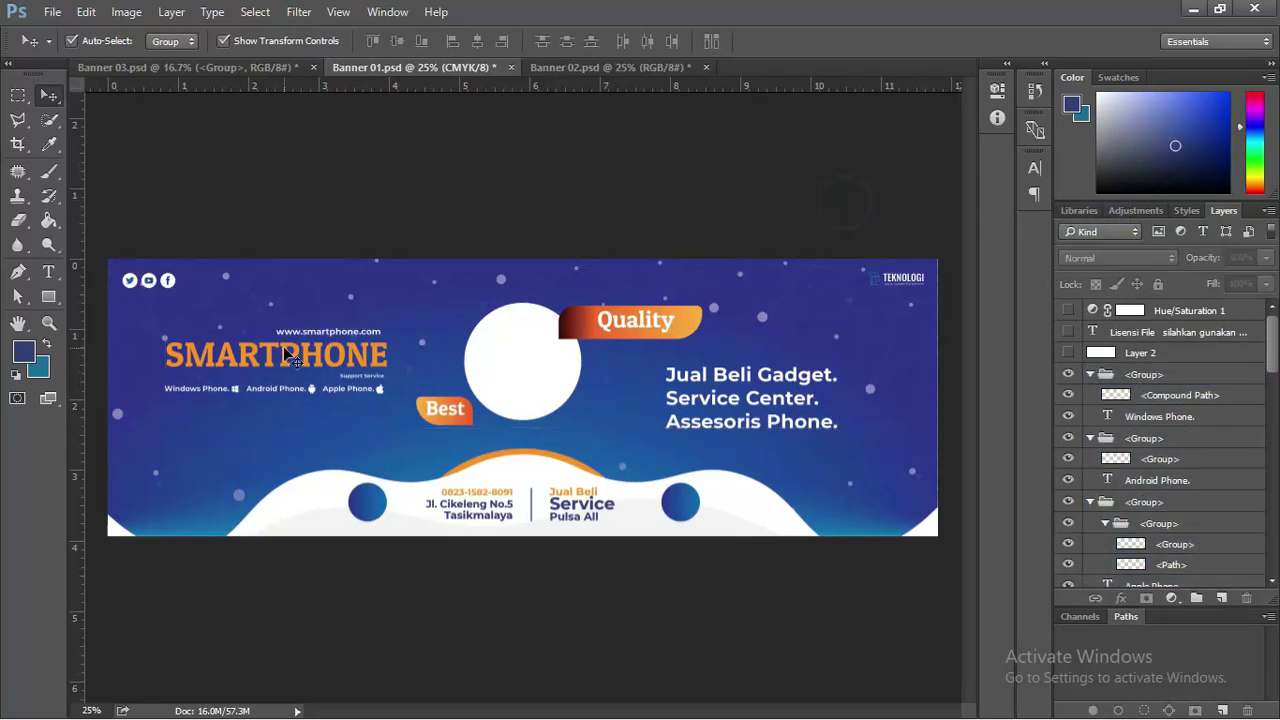
Replace the SMARTPHONE heading text with KIOS SERVIS.
left_click(272, 360)
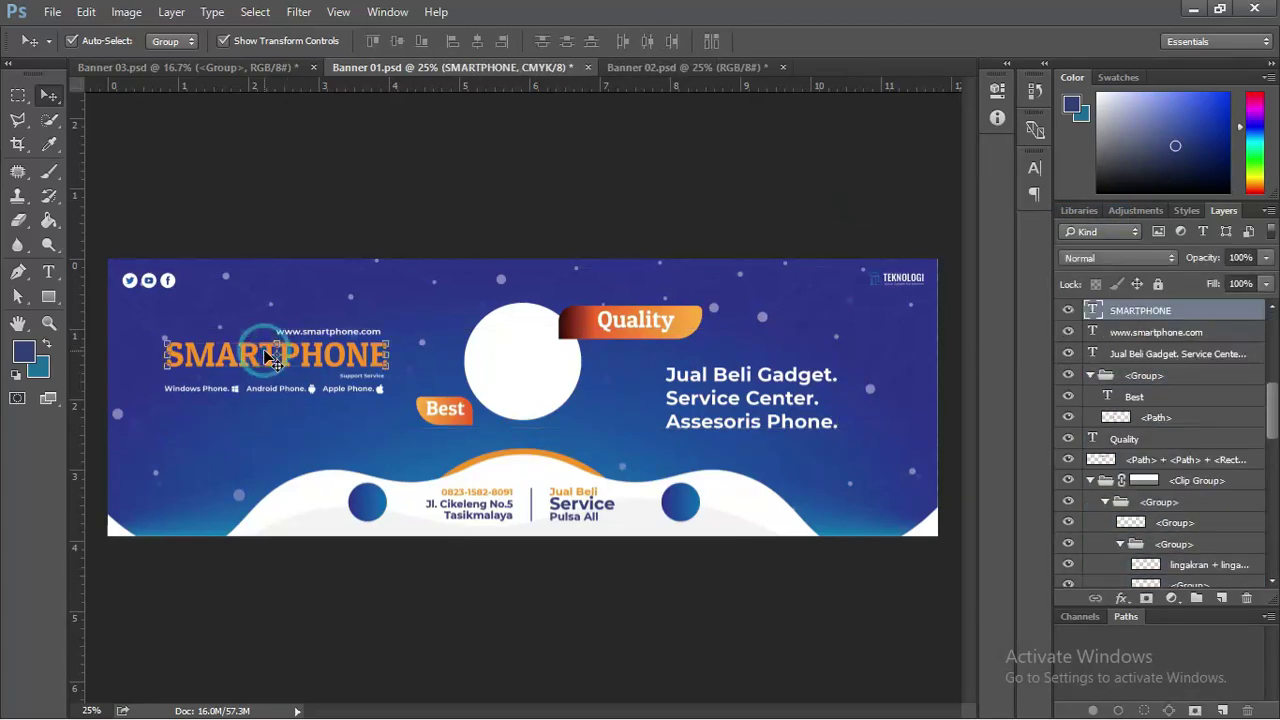
double_click(1093, 310)
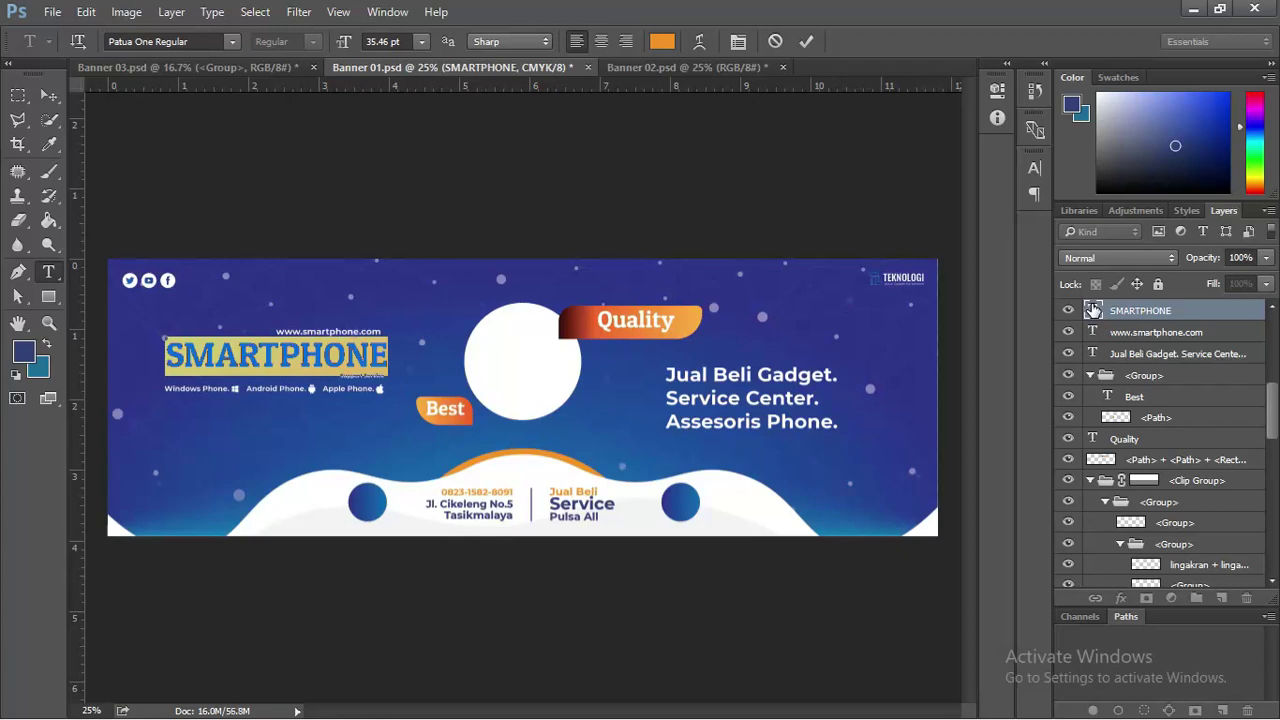
type("KIOS")
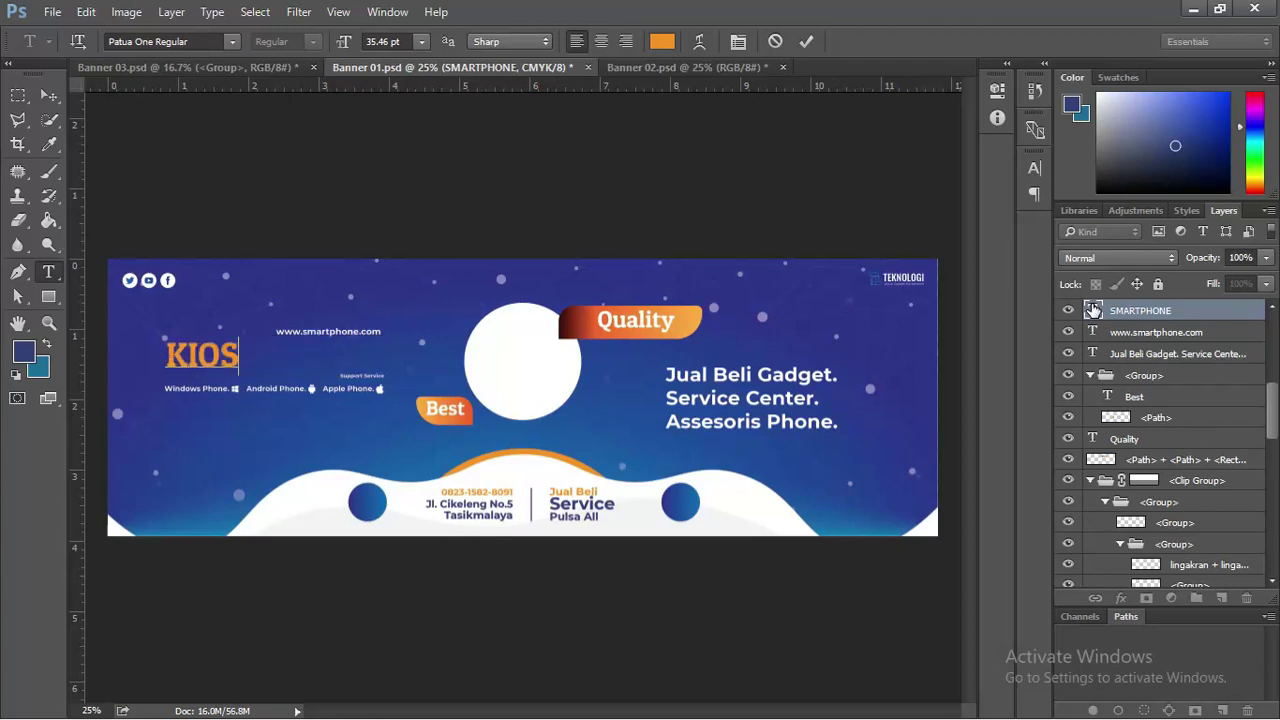
type(" SERVI")
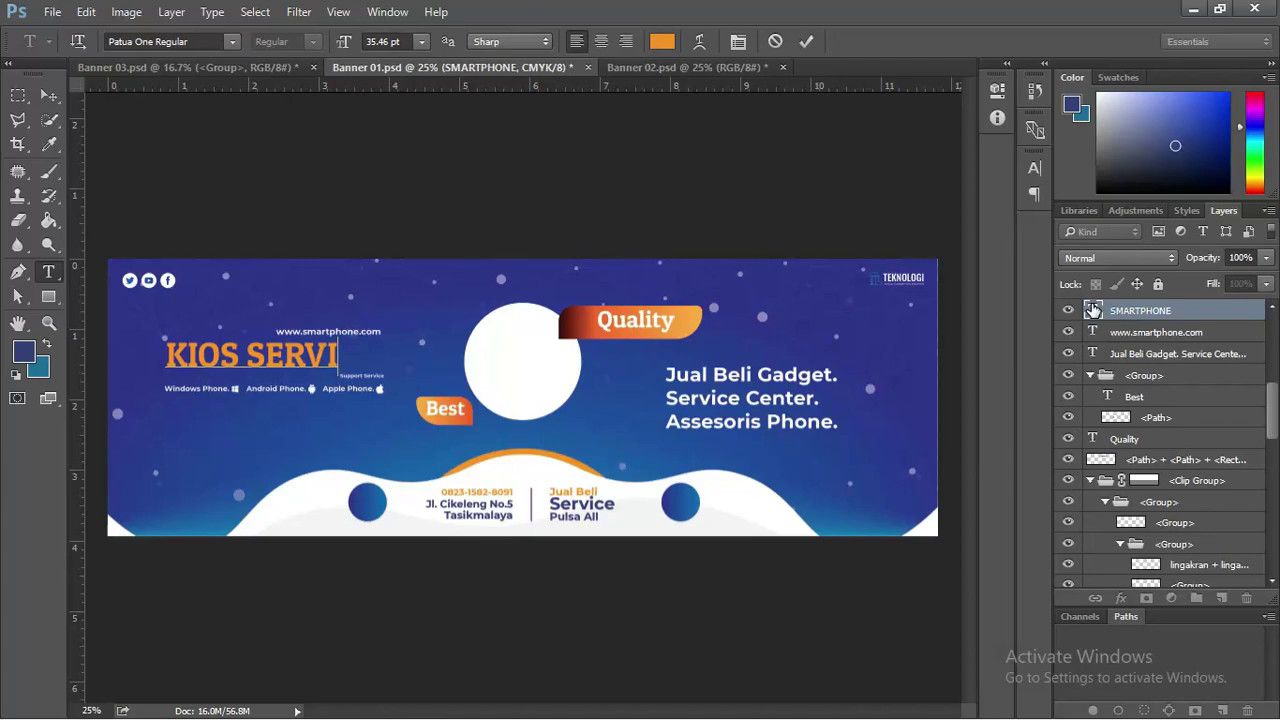
type("SE")
key("BackSpace")
left_click(48, 95)
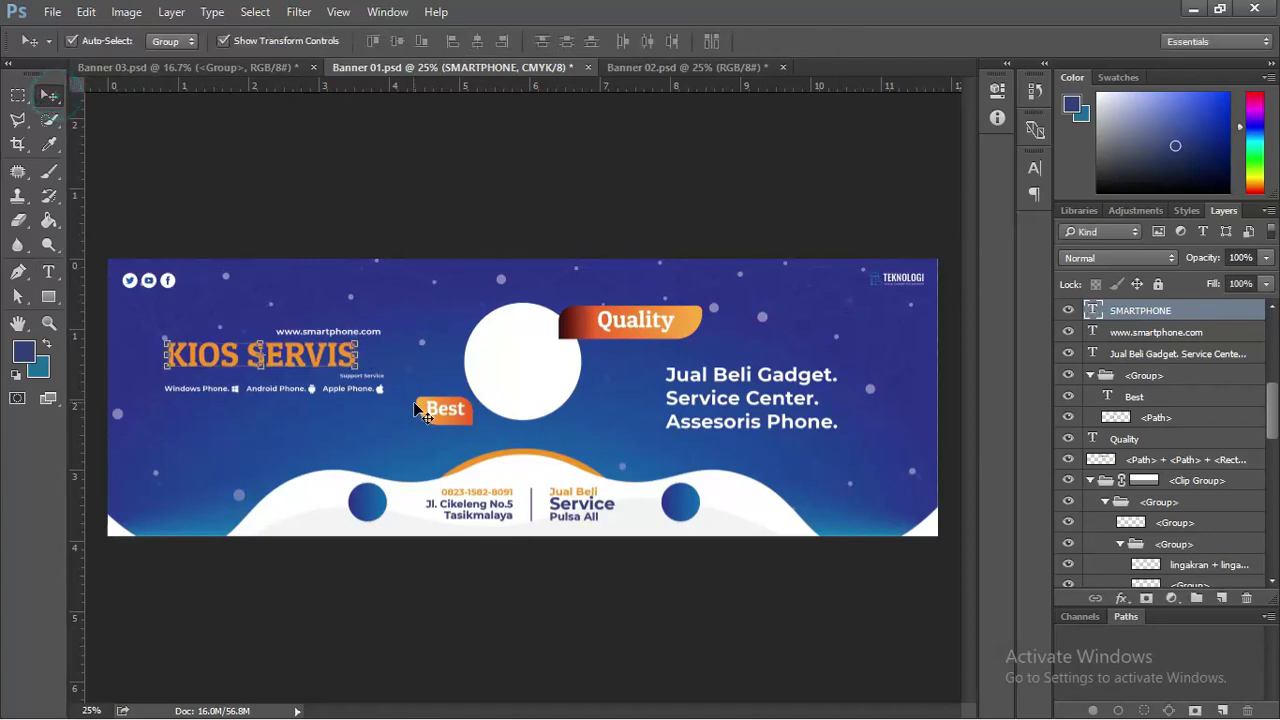
Scale the KIOS SERVIS heading up to about 41.85 pt to span the width of the phone-type line below.
left_click_drag(356, 369, 376, 387)
key("ctrl+z")
left_click_drag(383, 390, 385, 391)
key("Return")
scroll(365, 350, "up", 3)
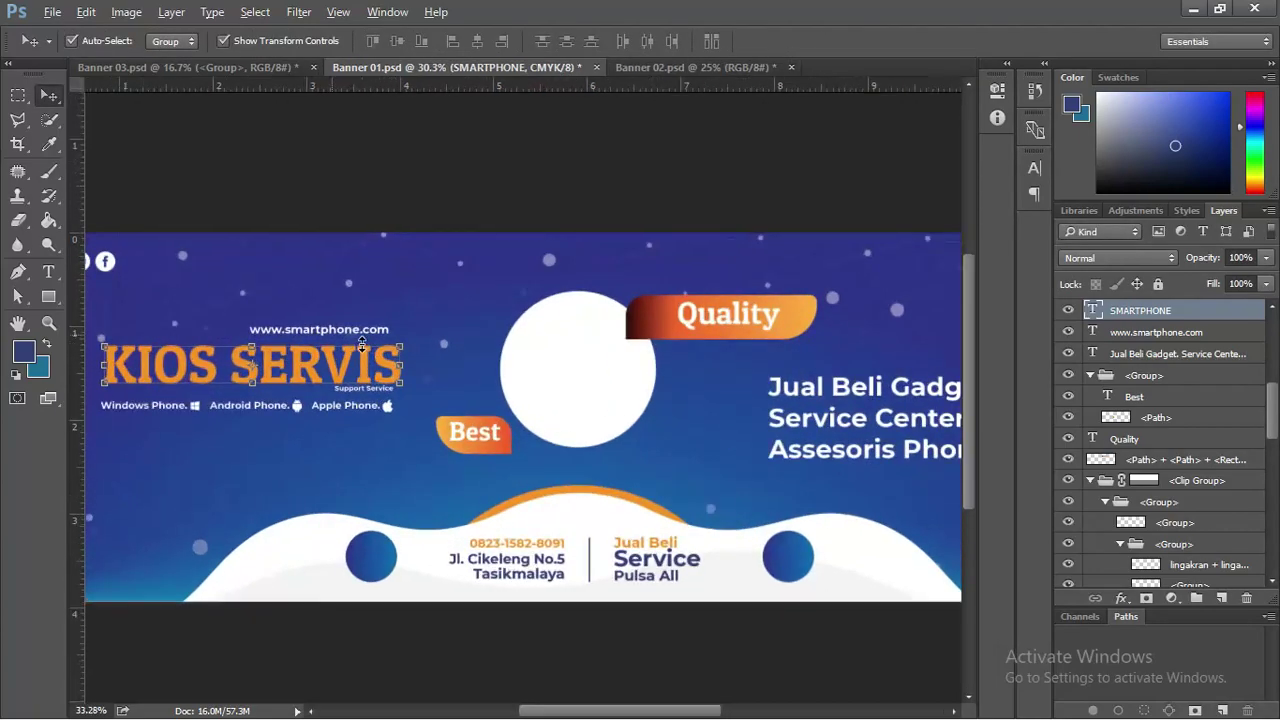
left_click_drag(418, 336, 530, 316)
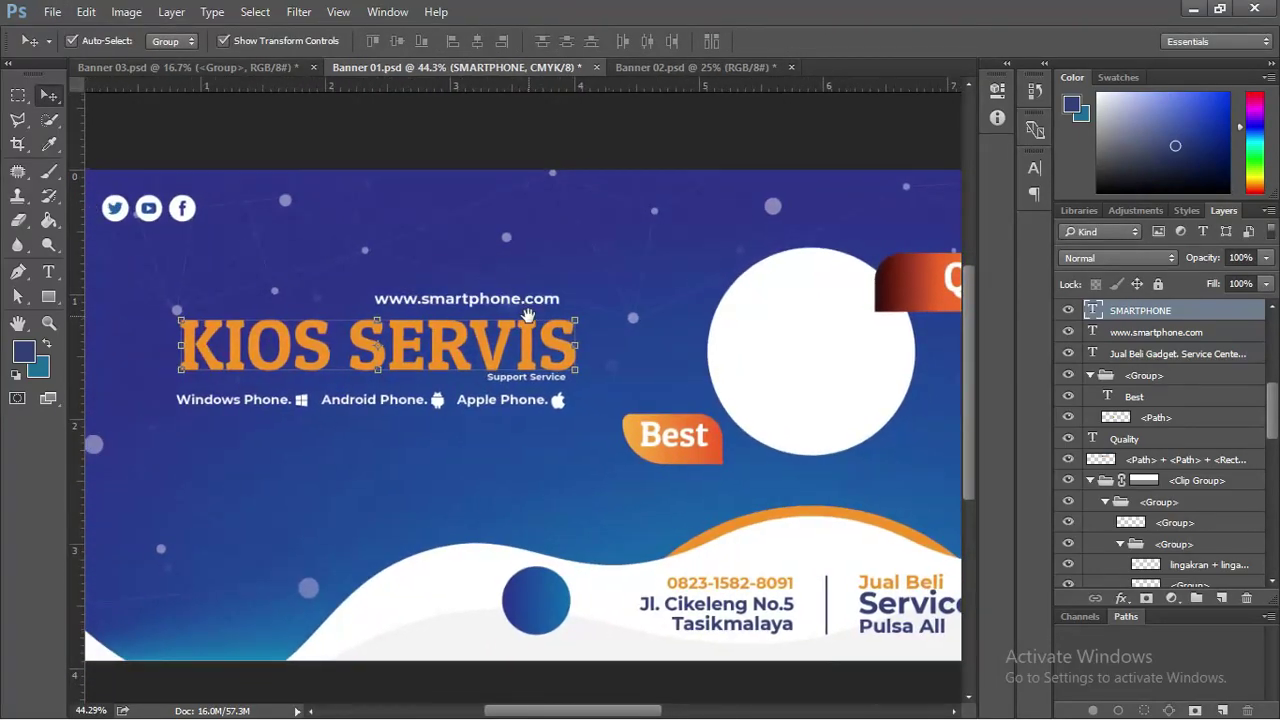
Open the KIOS SERVIS heading for editing, select all its text, and leave text editing with the layer deselected.
key("t")
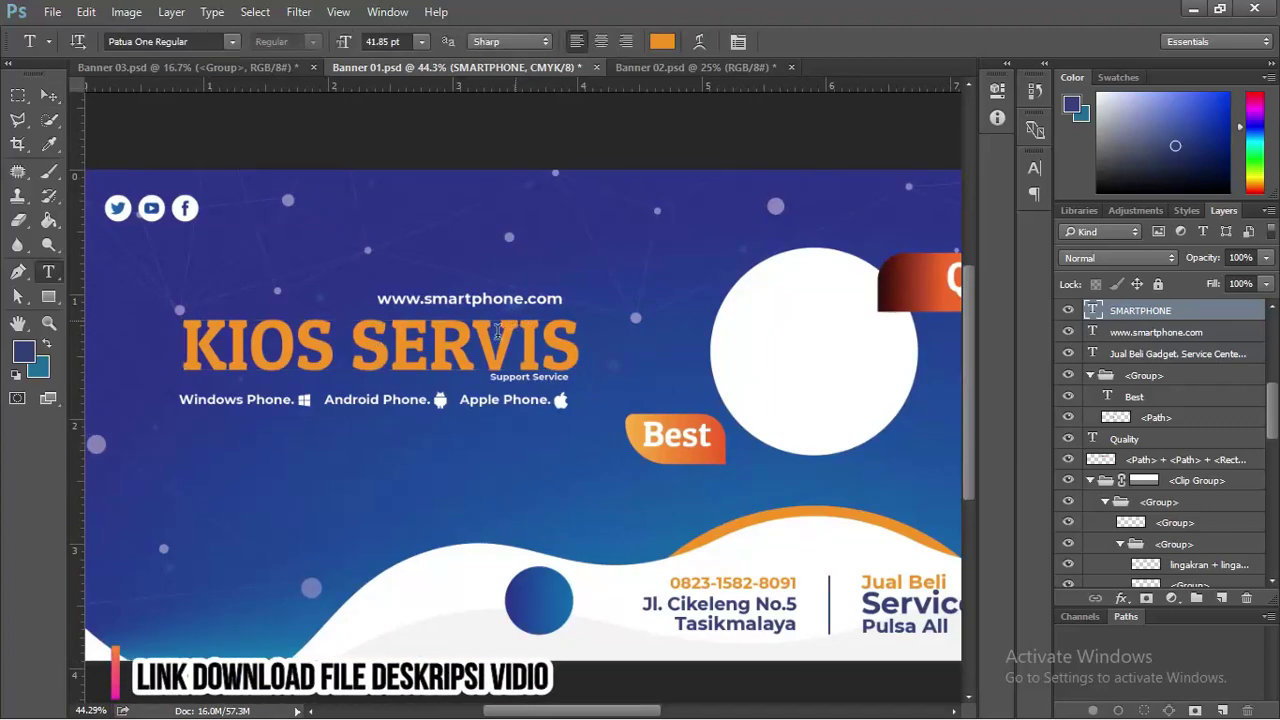
left_click(444, 347)
key("ctrl+a")
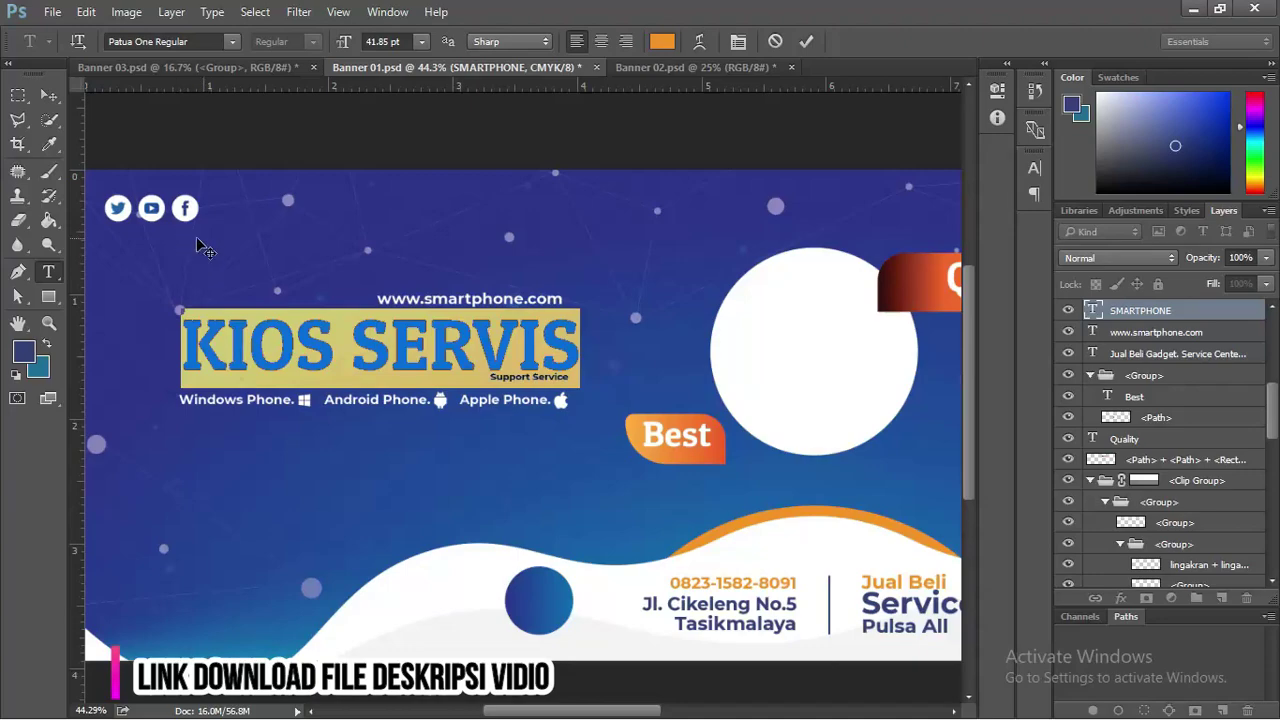
key("ctrl+Return")
key("v")
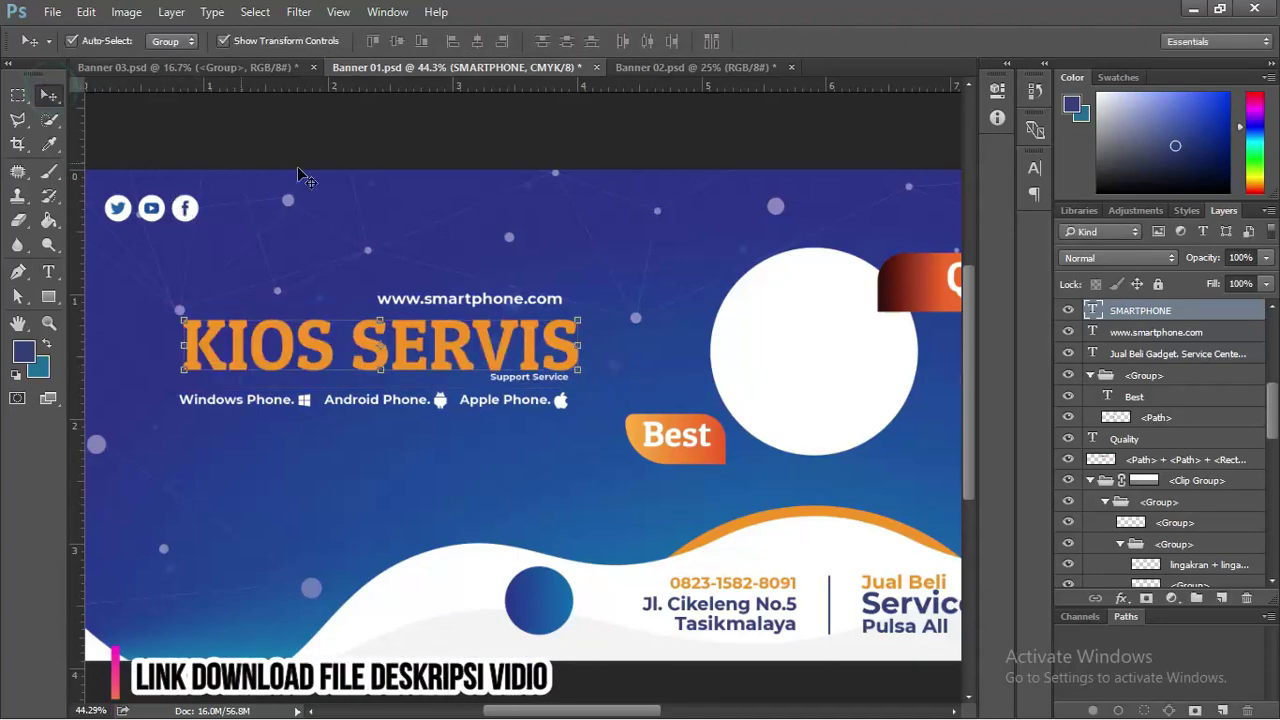
left_click(322, 138)
Move the small Support Service text slightly down, clear of the KIOS SERVIS heading.
scroll(280, 244, "down", 1)
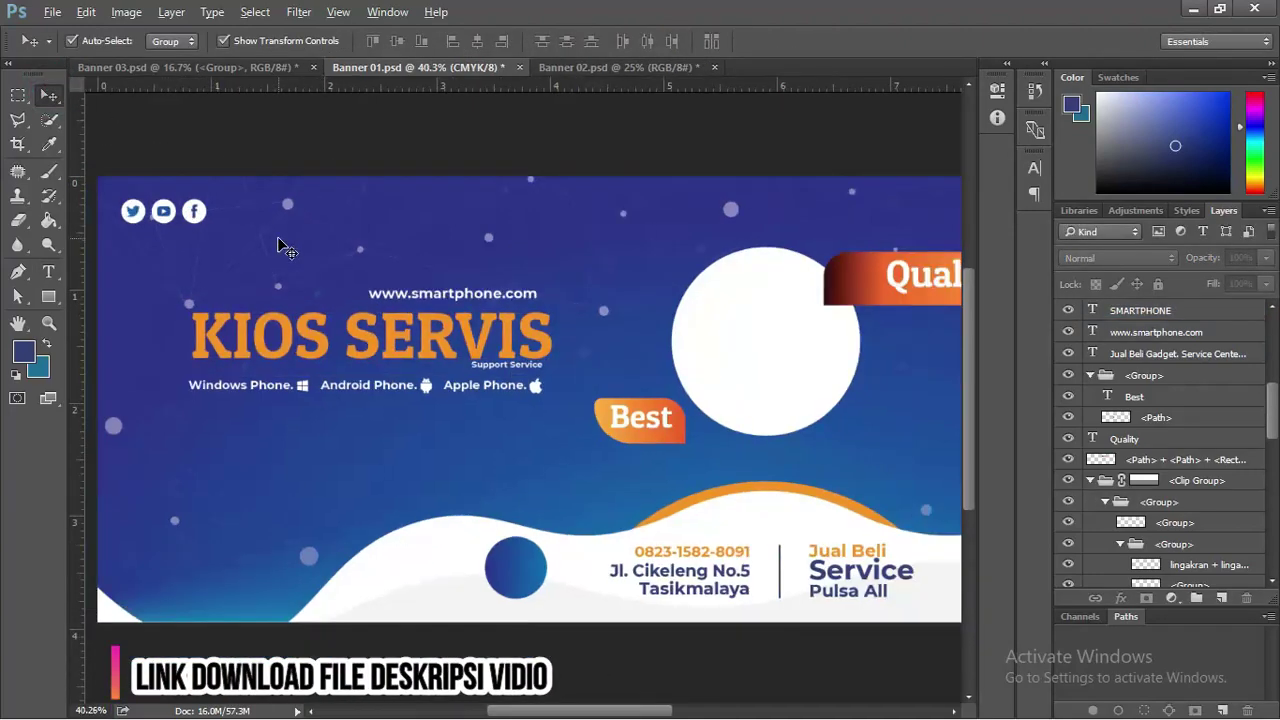
scroll(280, 244, "down", 1)
scroll(400, 298, "down", 1)
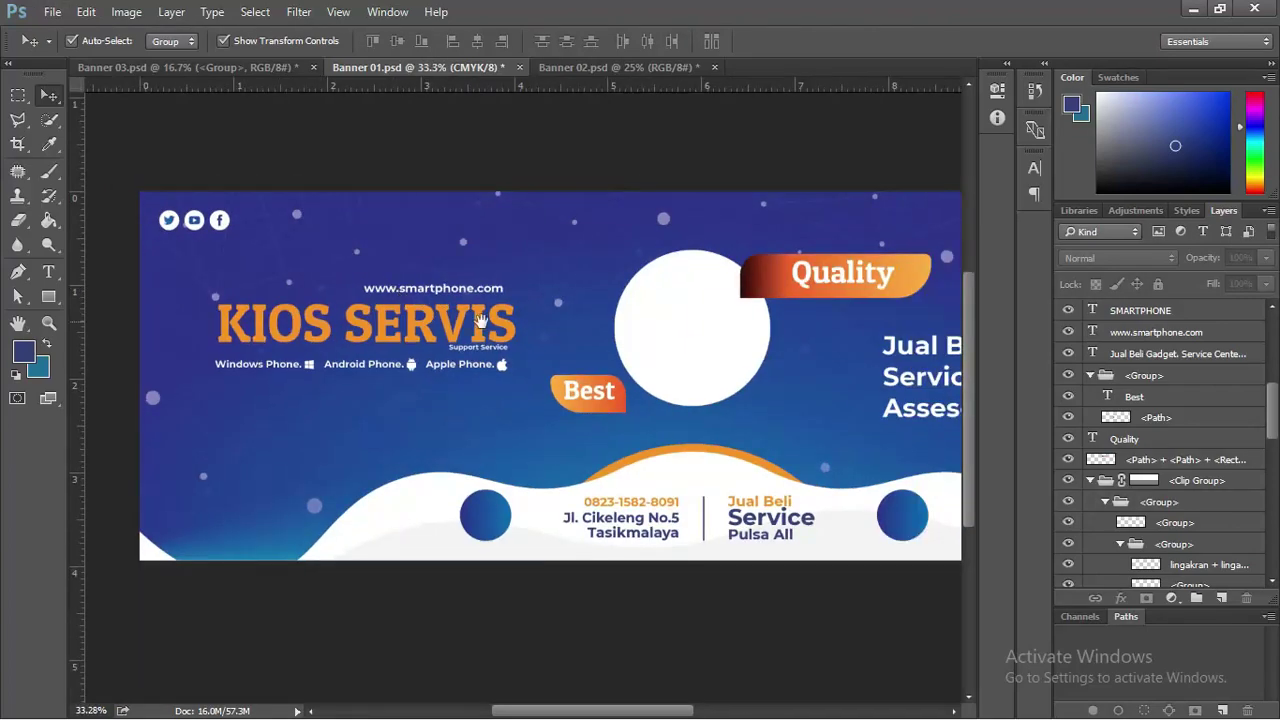
scroll(335, 336, "up", 1)
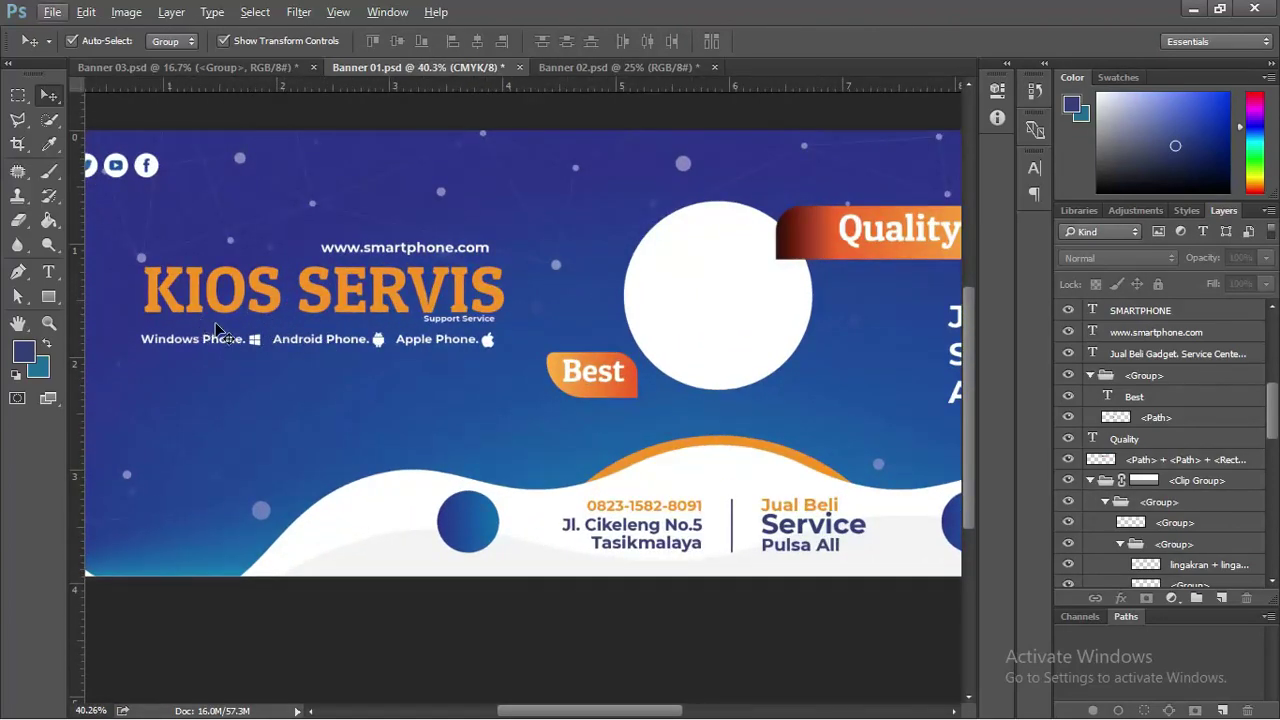
scroll(220, 332, "up", 1)
left_click(491, 329)
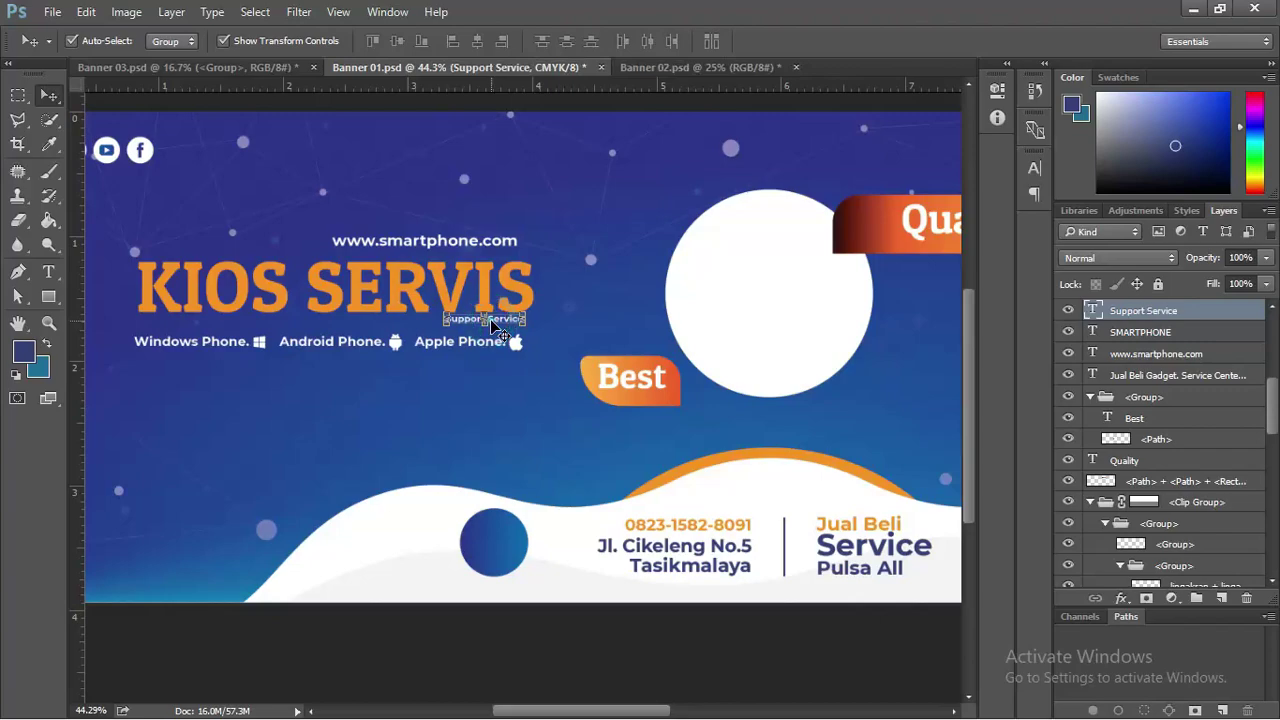
left_click_drag(491, 326, 492, 329)
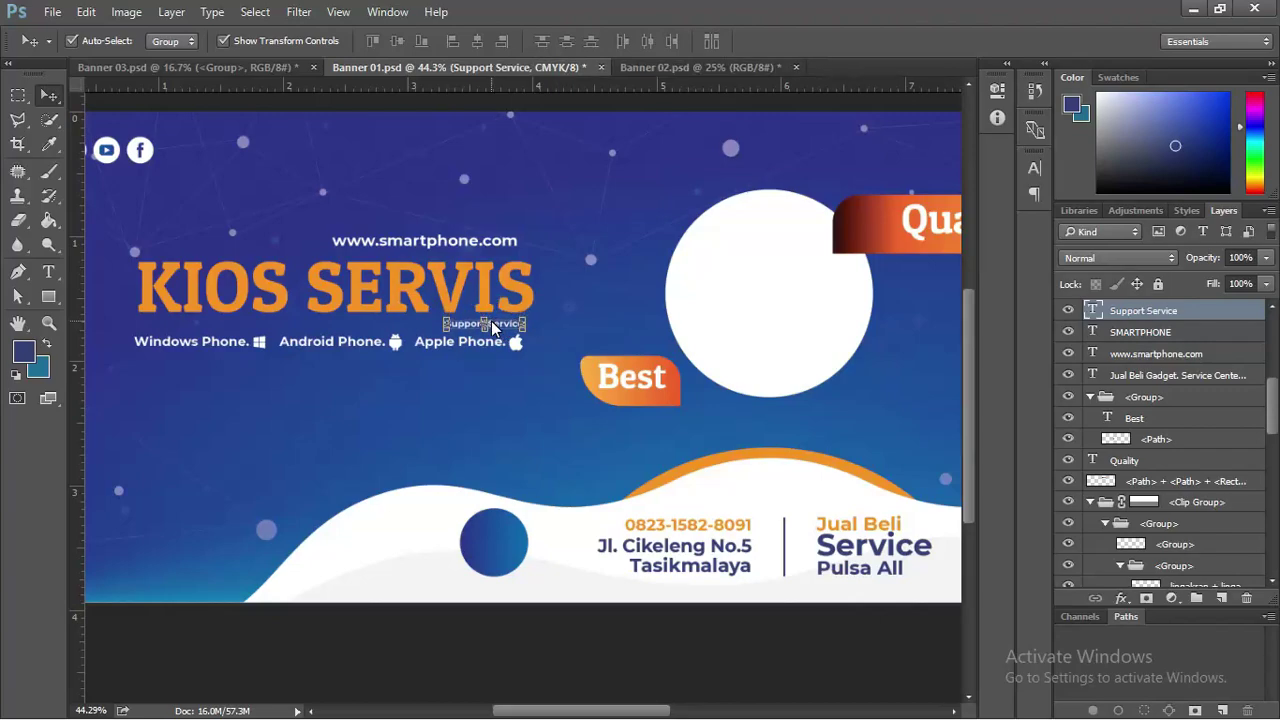
Switch to File Explorer and place the three phone images from the 09 Teknologi folder into Banner 01.psd.
scroll(338, 320, "down", 5)
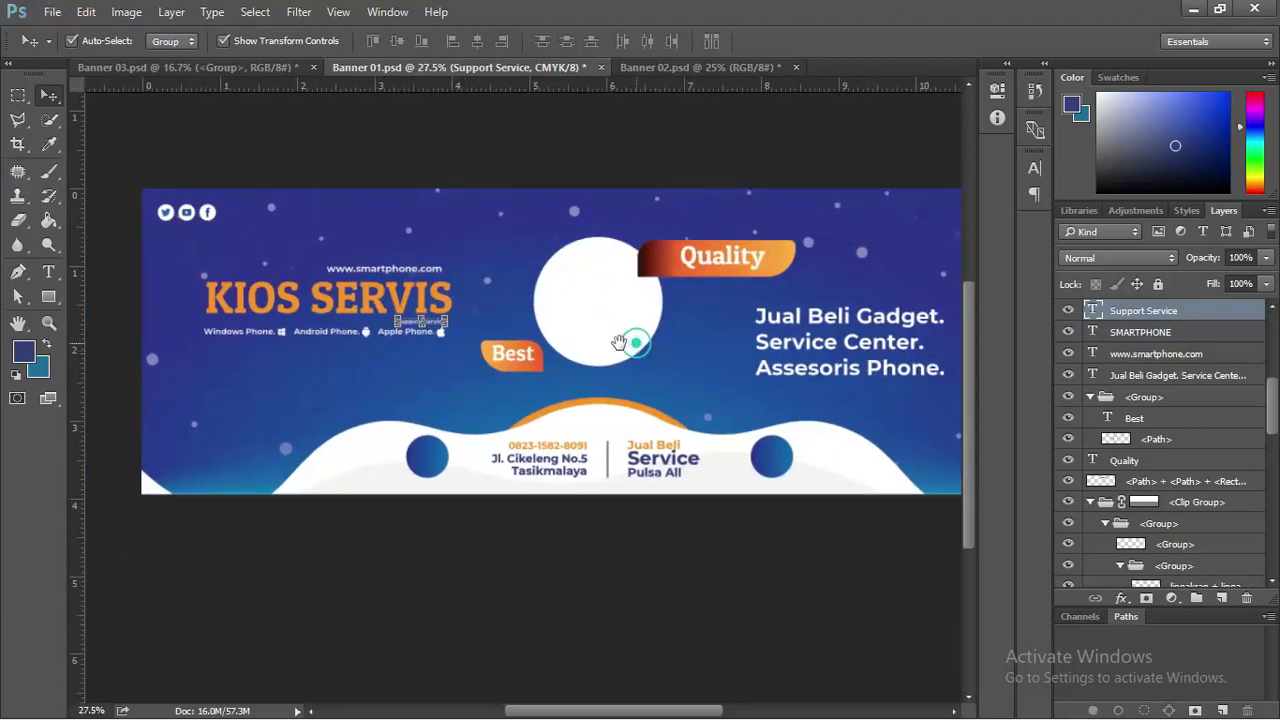
left_click_drag(620, 345, 580, 349)
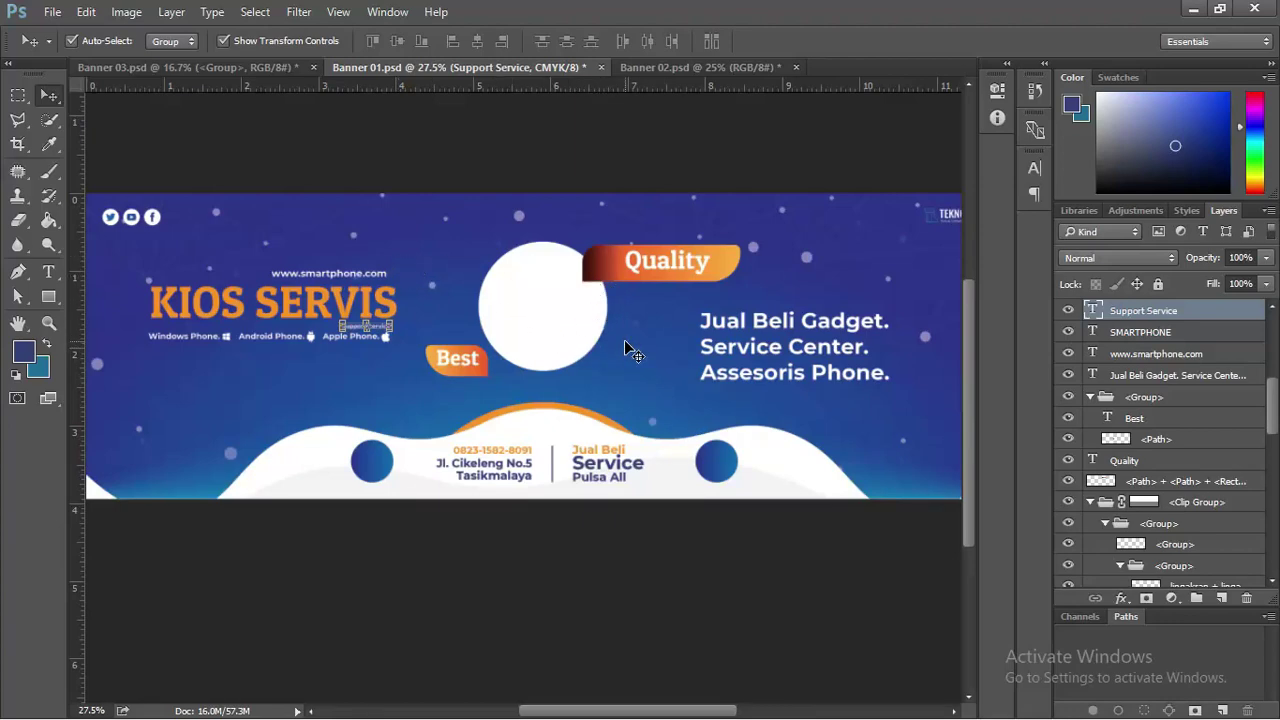
key("alt+Tab")
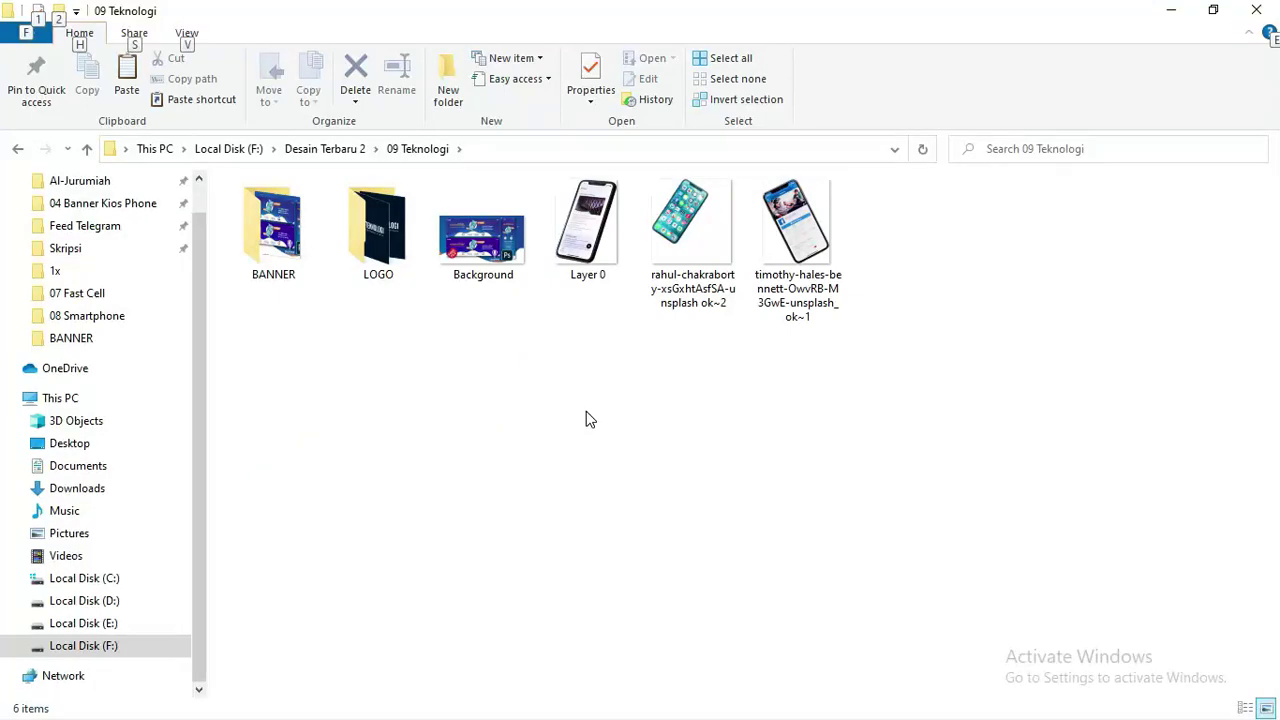
left_click_drag(980, 343, 600, 217)
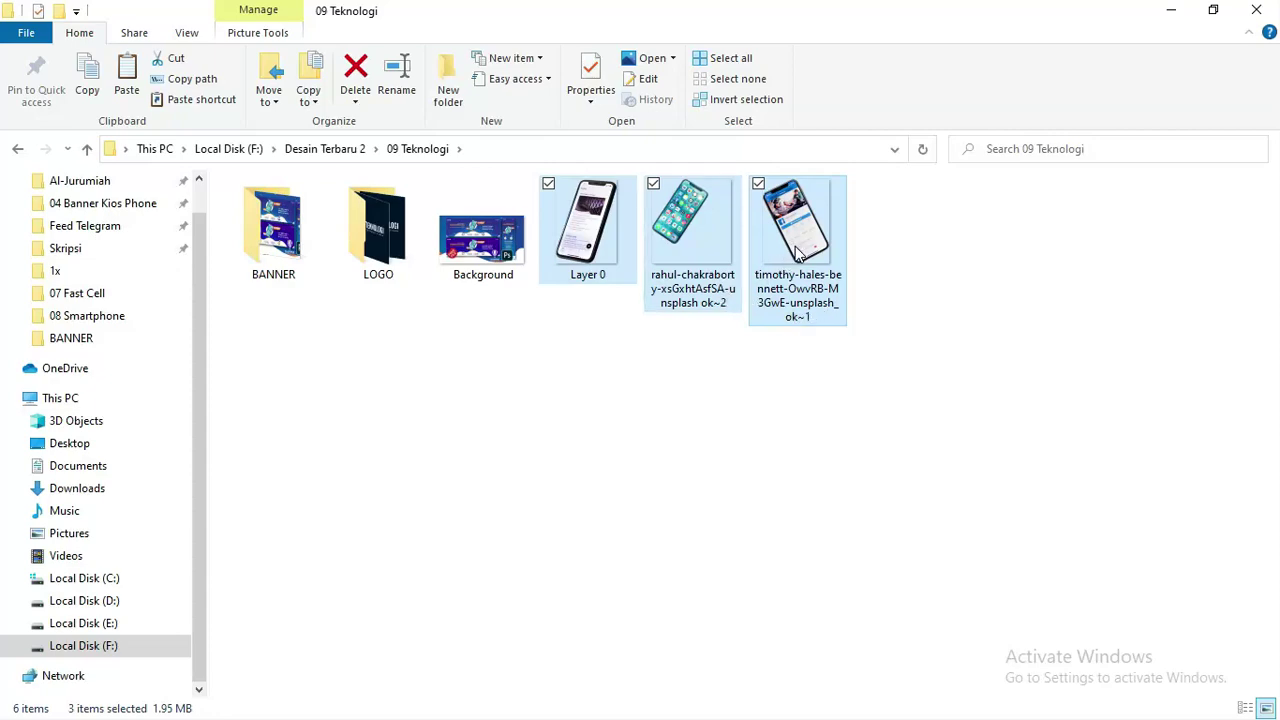
left_click_drag(800, 252, 412, 300)
key("alt+Tab")
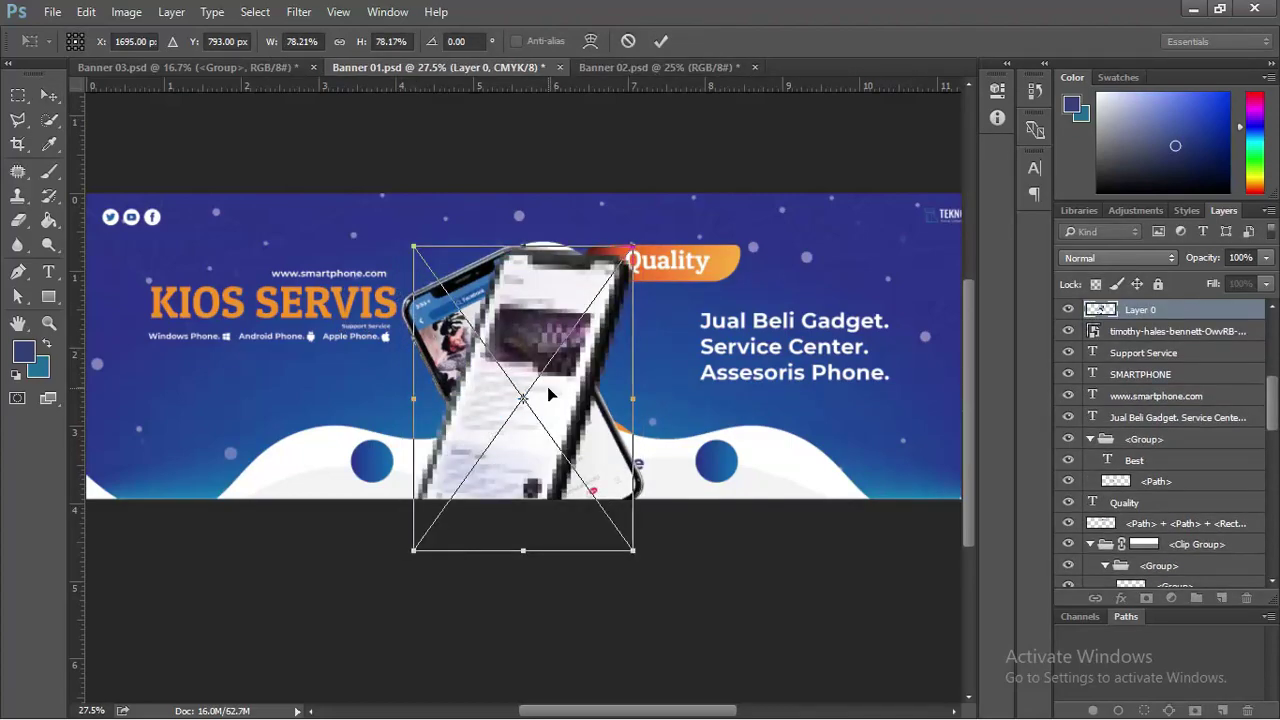
key("Return")
key("Return")
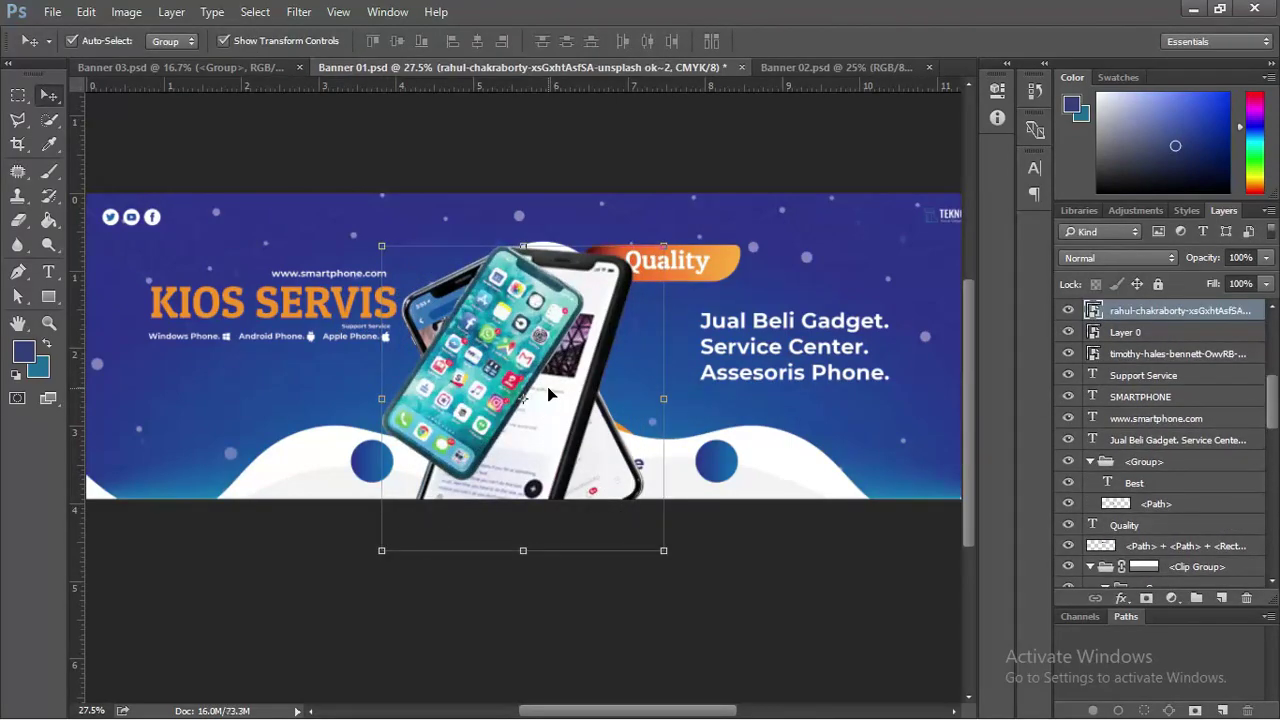
Spread the placed phones apart: teal-screen phone over the heading, Layer 0 phone over the service list, Facebook phone near the middle.
left_click_drag(547, 386, 342, 372)
left_click_drag(592, 352, 800, 277)
left_click_drag(537, 338, 526, 258)
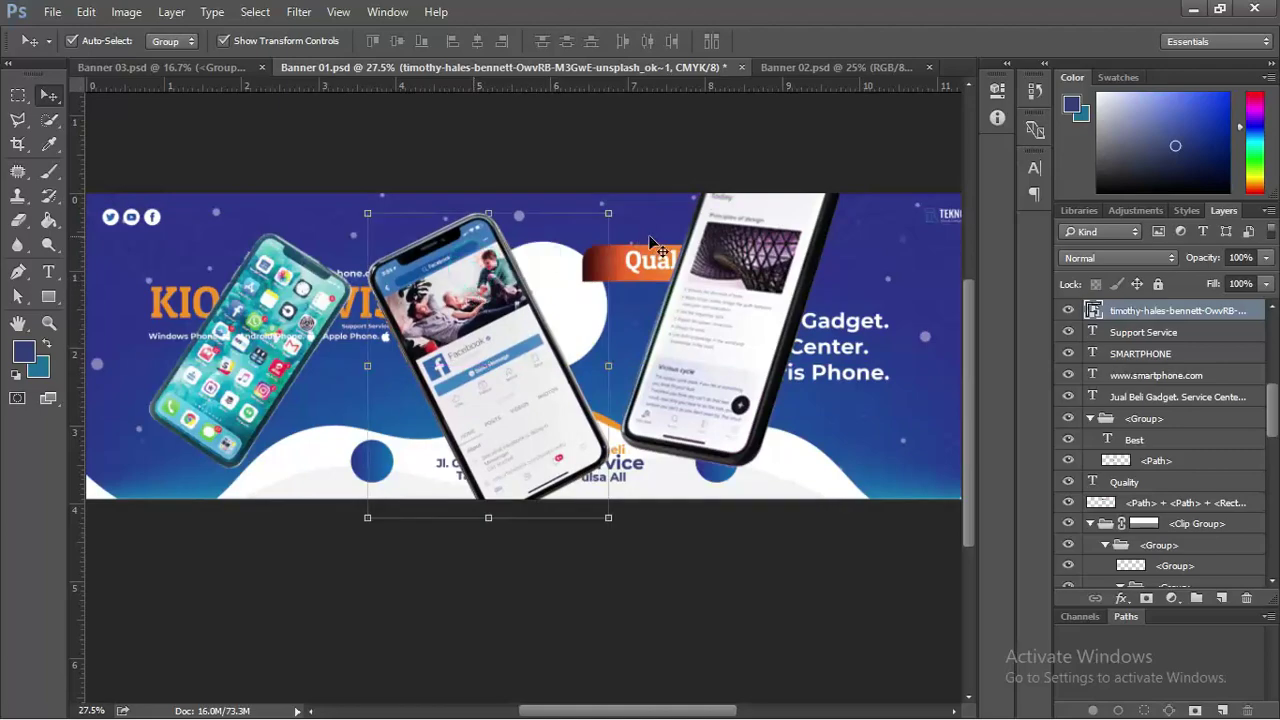
Rotate the Facebook phone clockwise so it leans the other way and place it upright beside the Layer 0 phone.
left_click_drag(620, 207, 716, 406)
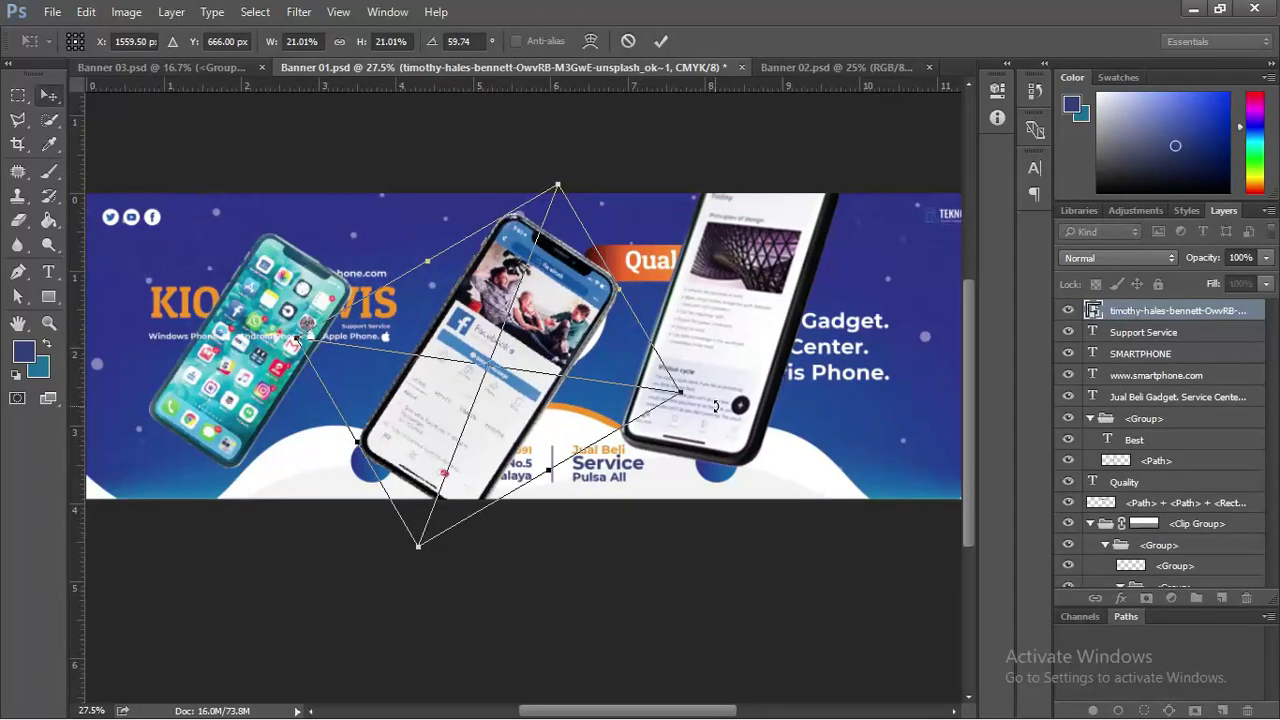
key("Return")
left_click_drag(553, 340, 645, 293)
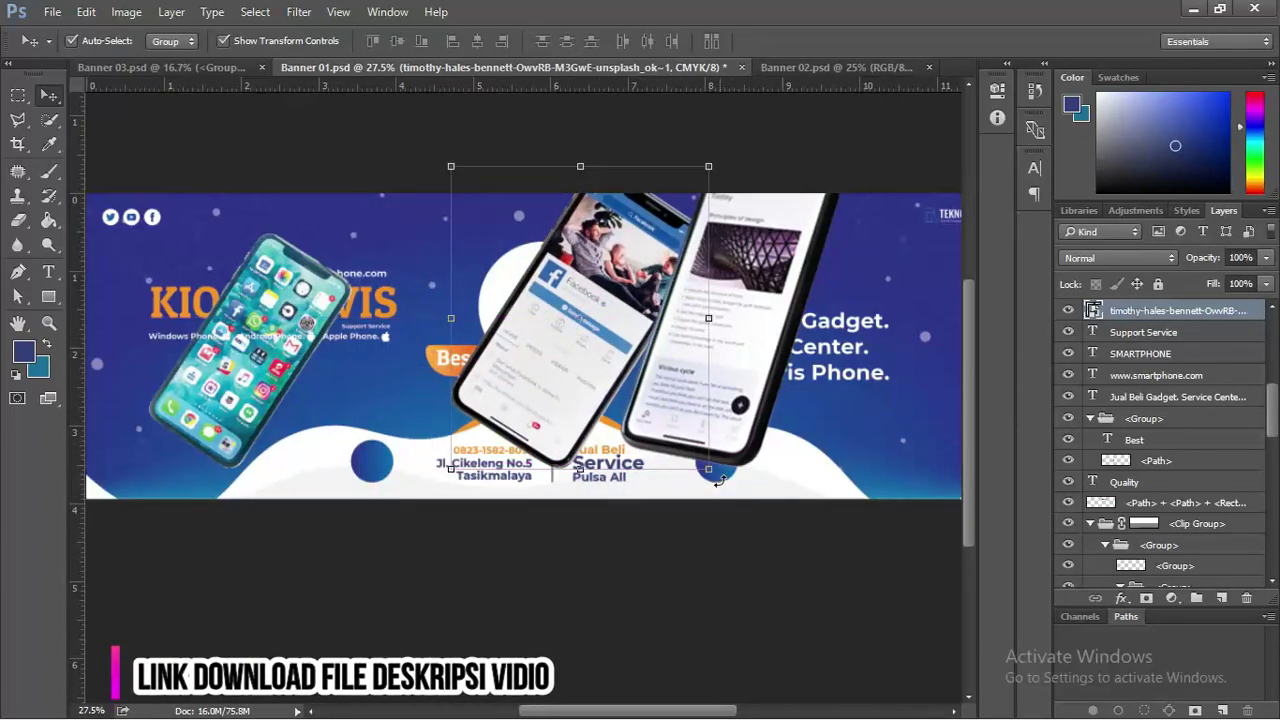
left_click_drag(718, 480, 764, 444)
key("Escape")
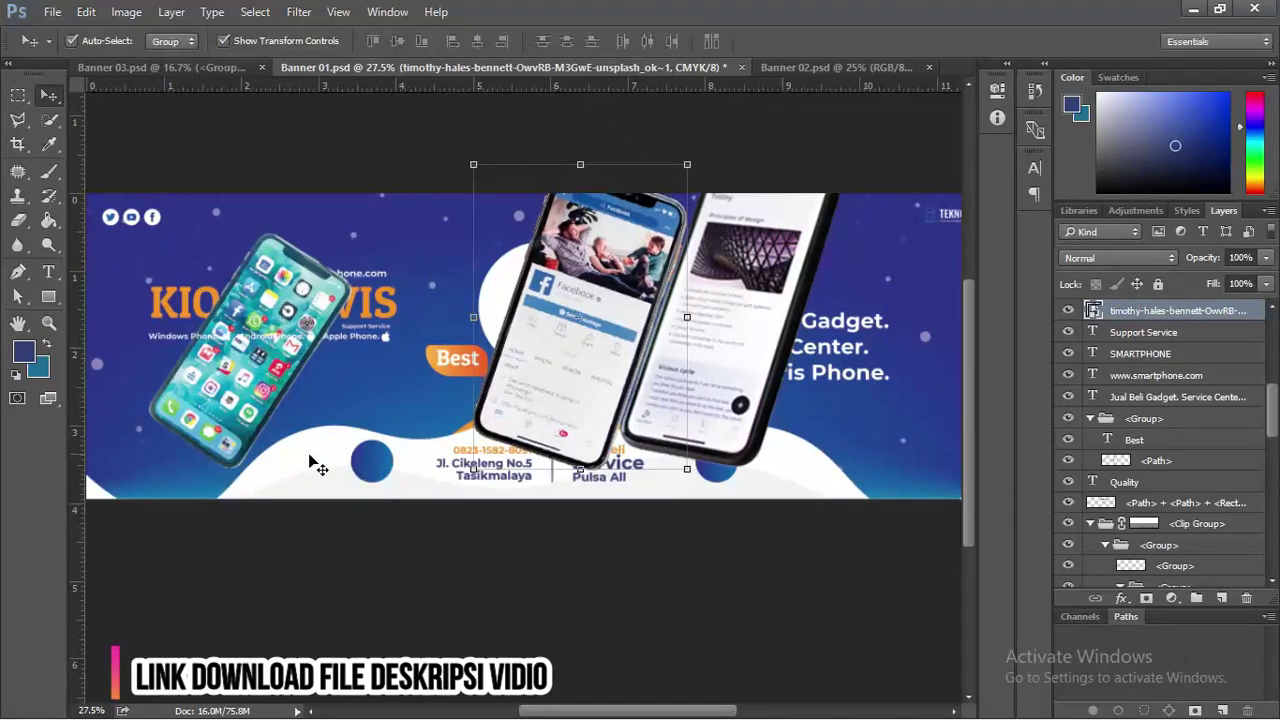
Place the teal-screen phone beside the Facebook phone and rotate it about -14° to straighten its tilt.
left_click_drag(219, 411, 398, 368)
left_click_drag(622, 521, 677, 504)
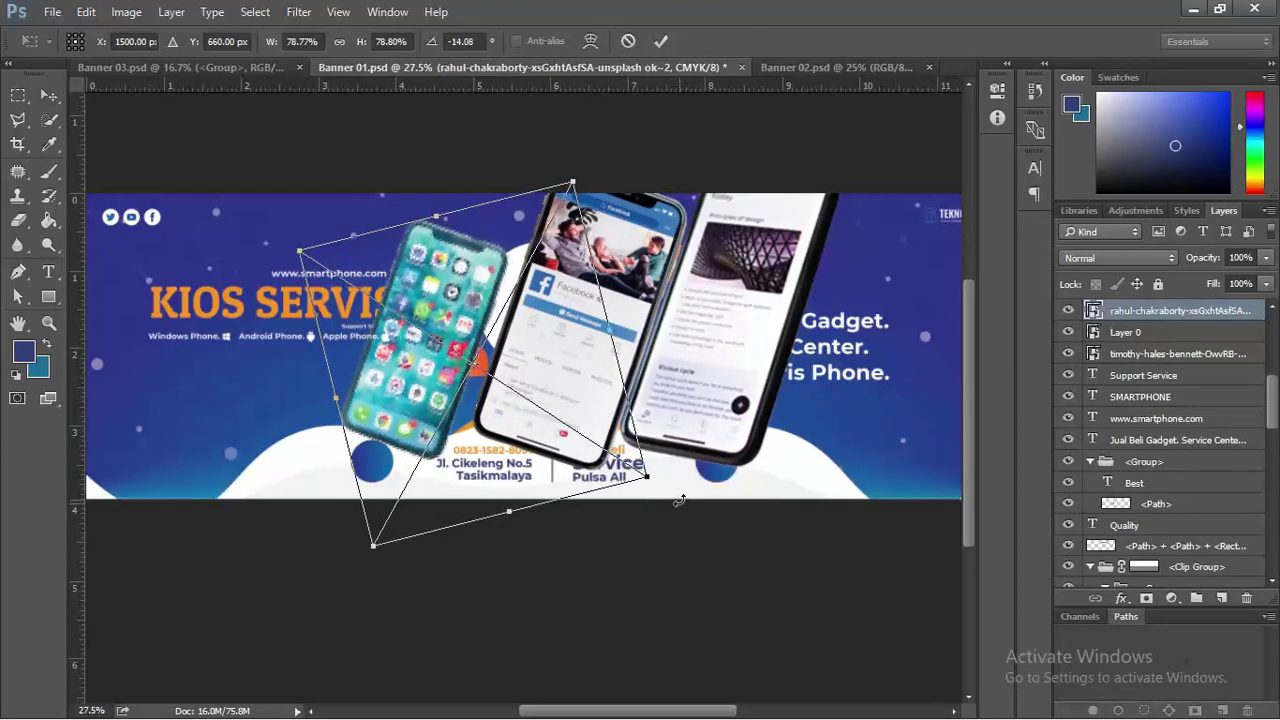
key("Return")
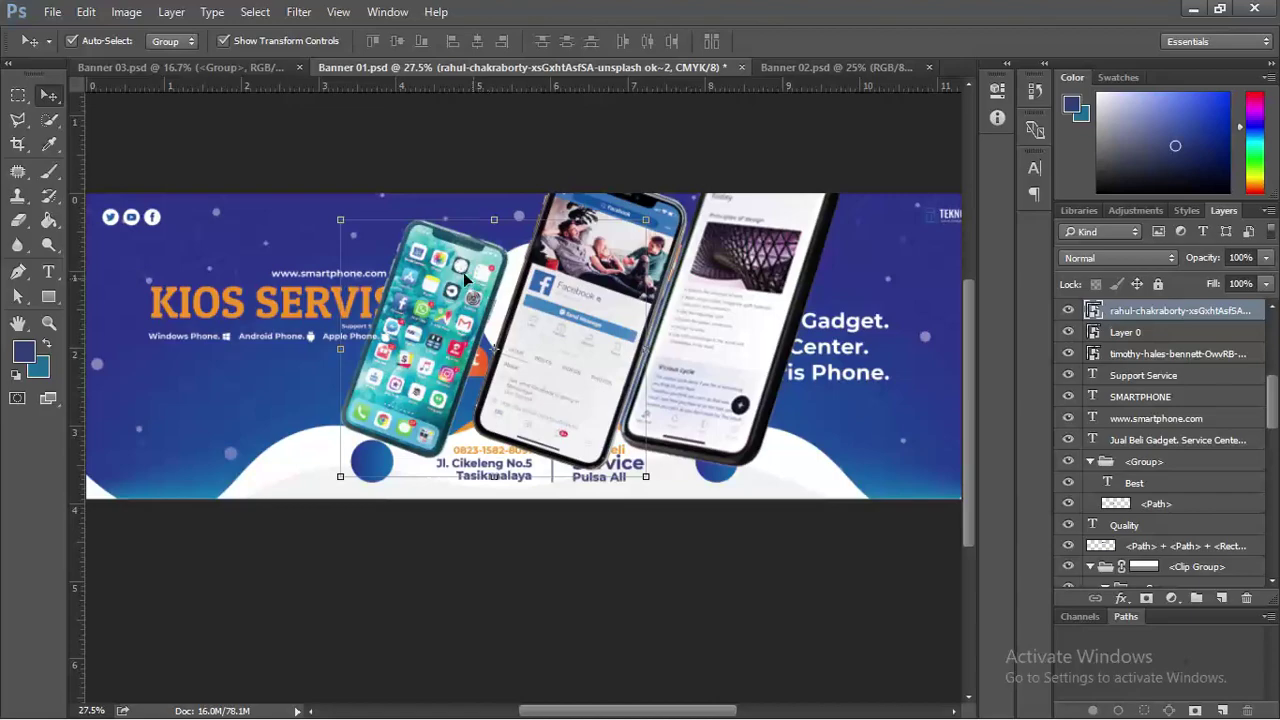
left_click_drag(648, 226, 604, 200)
key("Return")
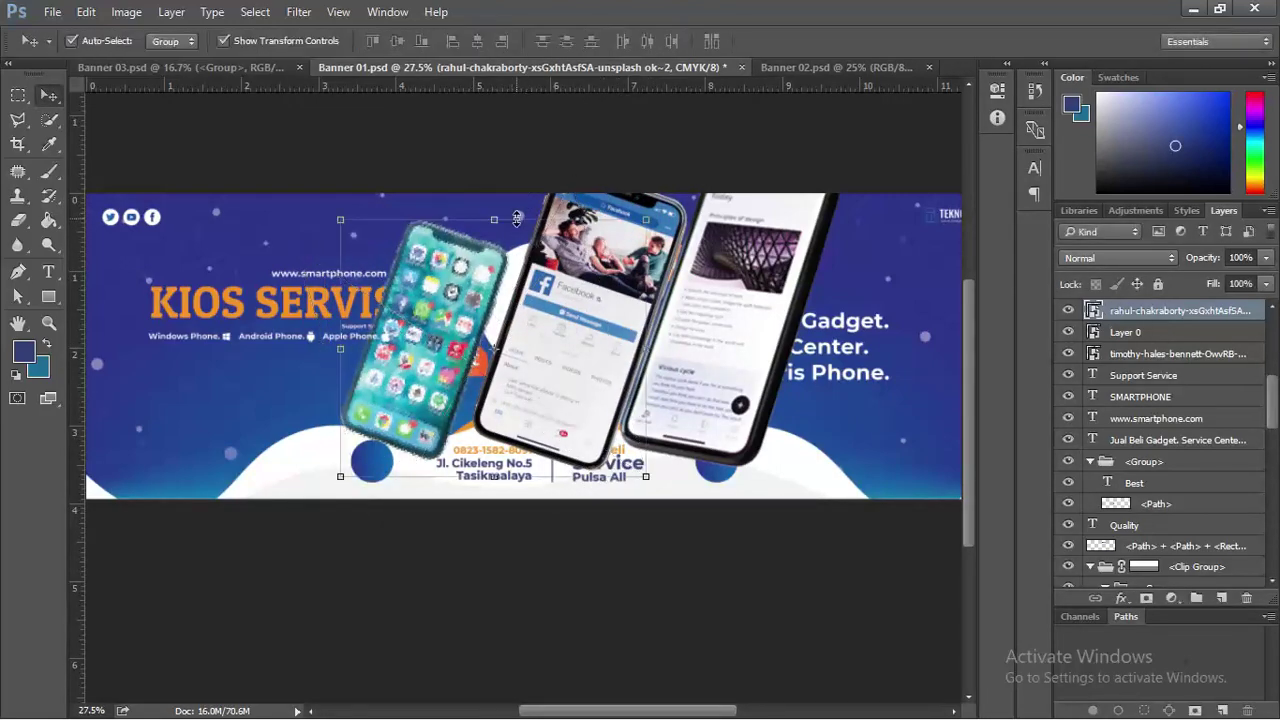
Scale the teal-screen phone down to a small icon sitting on the blue circle beside the phone number.
left_click_drag(649, 219, 376, 439)
key("Return")
key("Return")
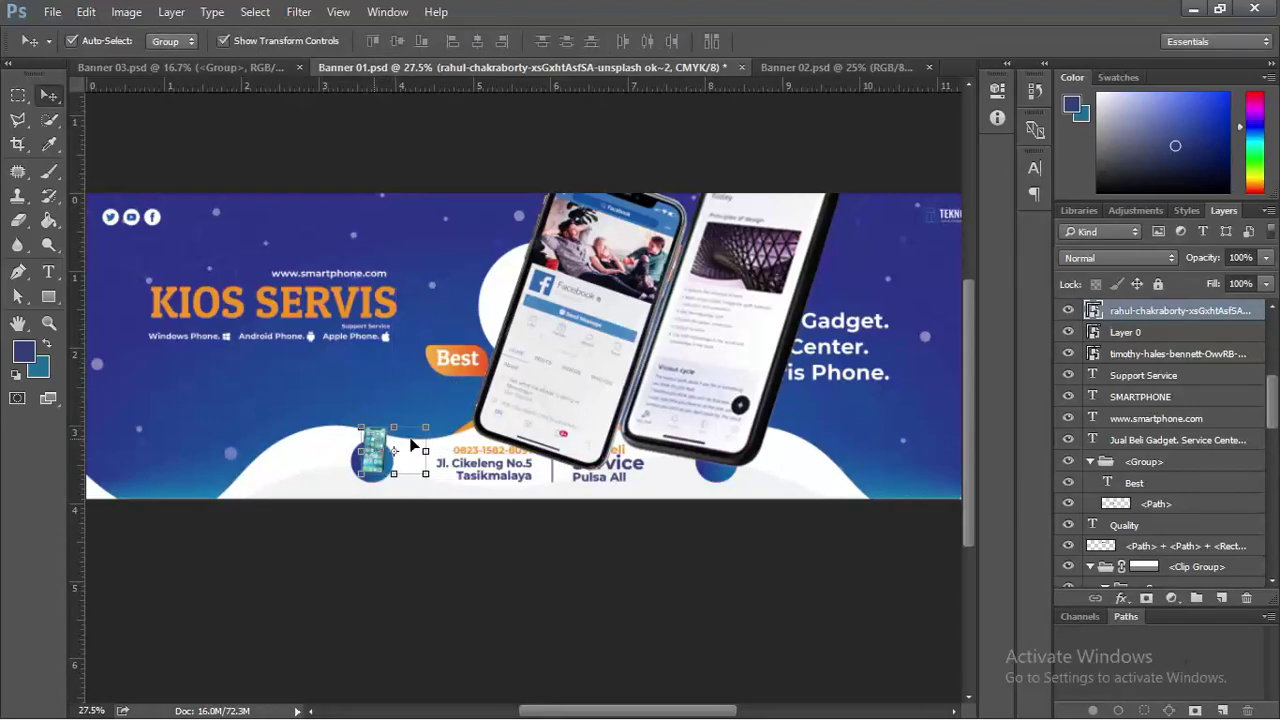
Scale the Layer 0 phone down to less than half its size, keeping its proportions.
left_click(722, 312)
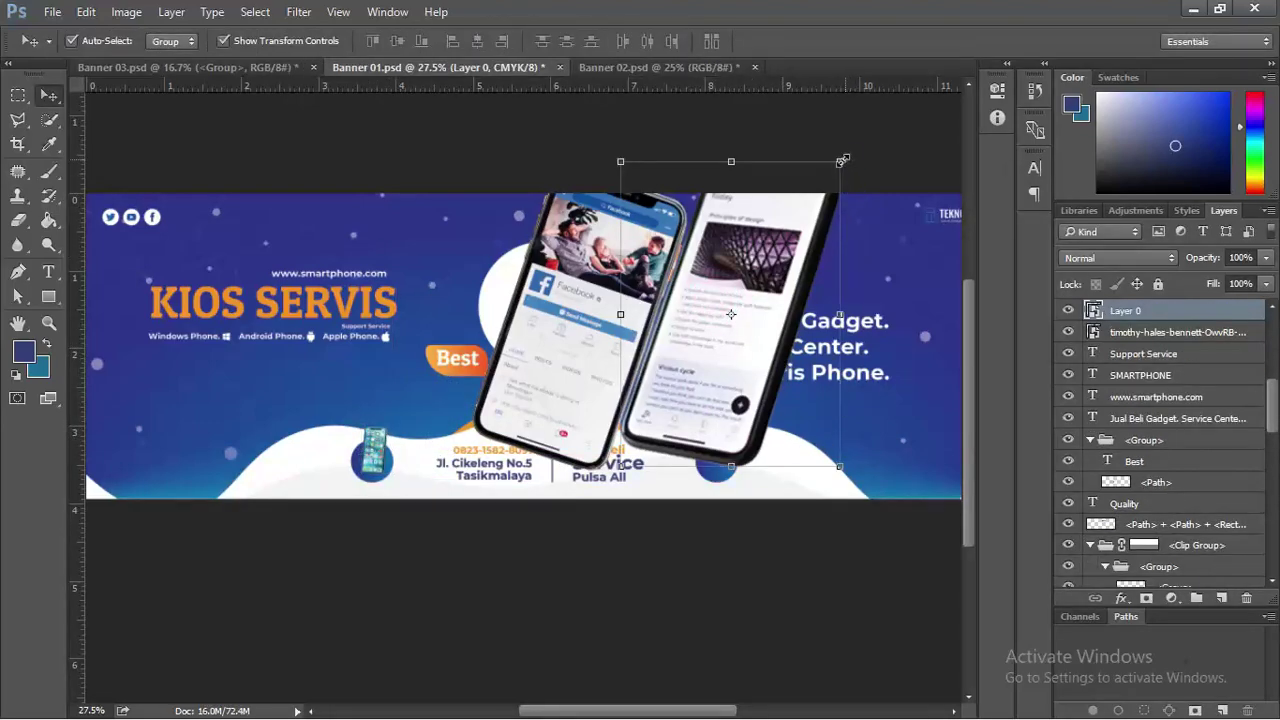
left_click_drag(841, 160, 718, 327)
key("Return")
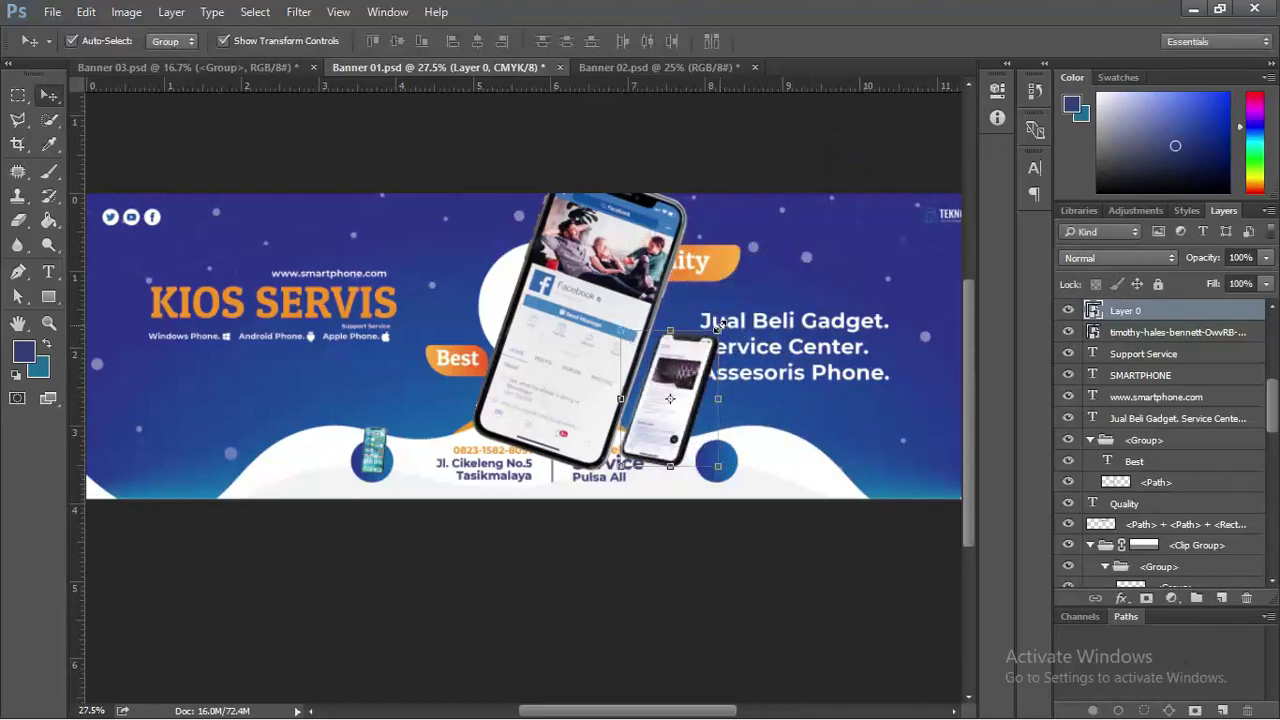
Shrink the Facebook phone to a small image and move it below the service list, past the second blue circle.
key("ctrl+e")
left_click_drag(689, 166, 760, 285)
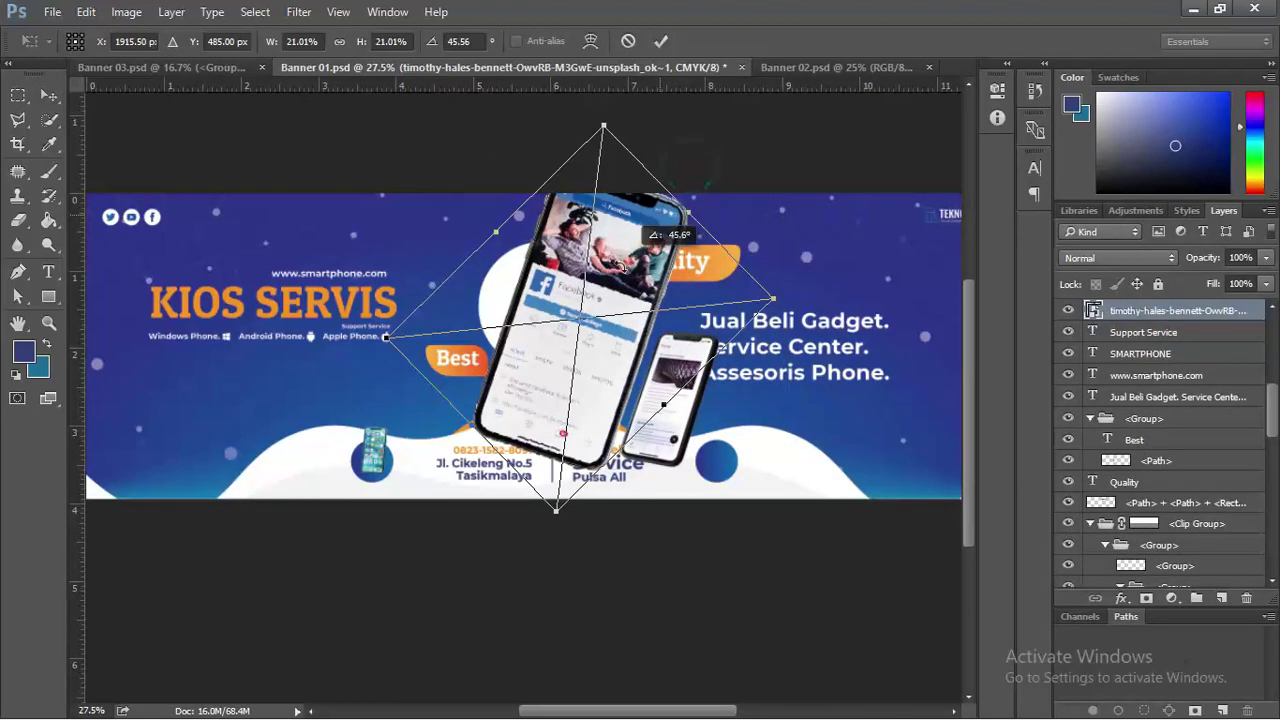
left_click_drag(605, 125, 549, 391)
key("Return")
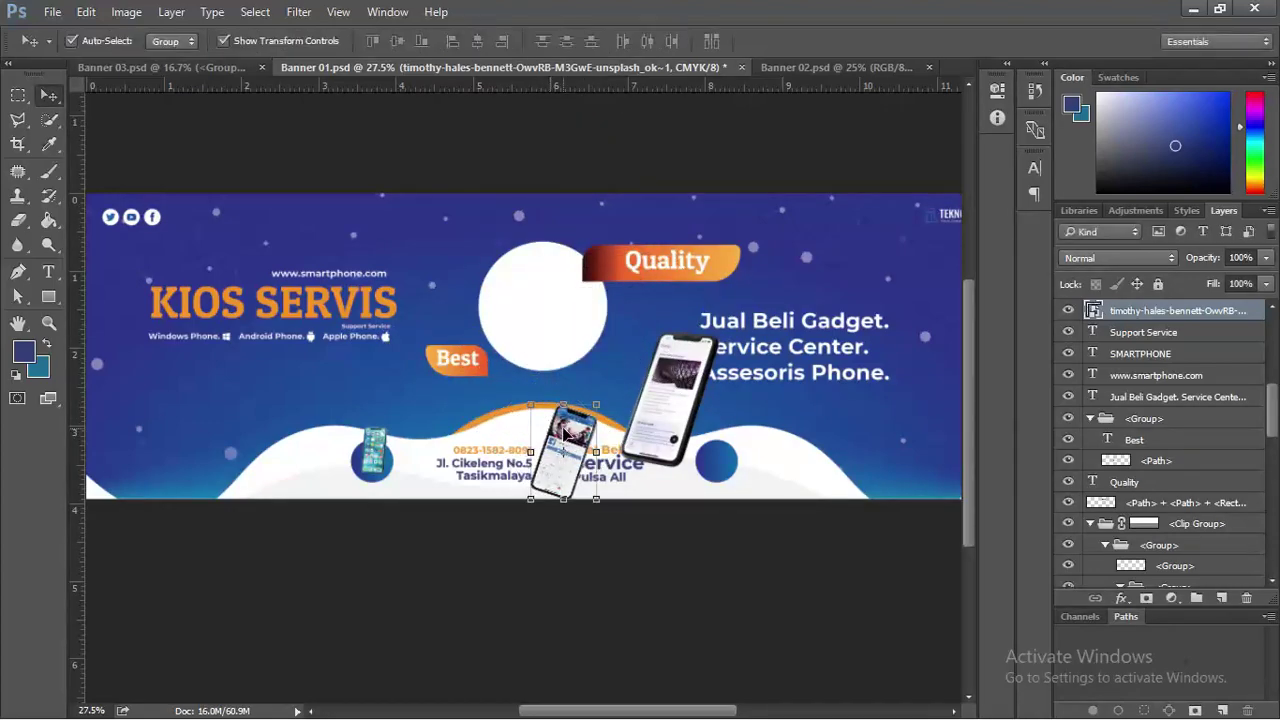
left_click_drag(563, 450, 795, 430)
Move the Layer 0 phone onto the large white circle and enlarge it to reach just above the orange arc.
left_click_drag(662, 380, 628, 197)
key("ctrl+t")
left_click_drag(606, 246, 588, 265)
key("Return")
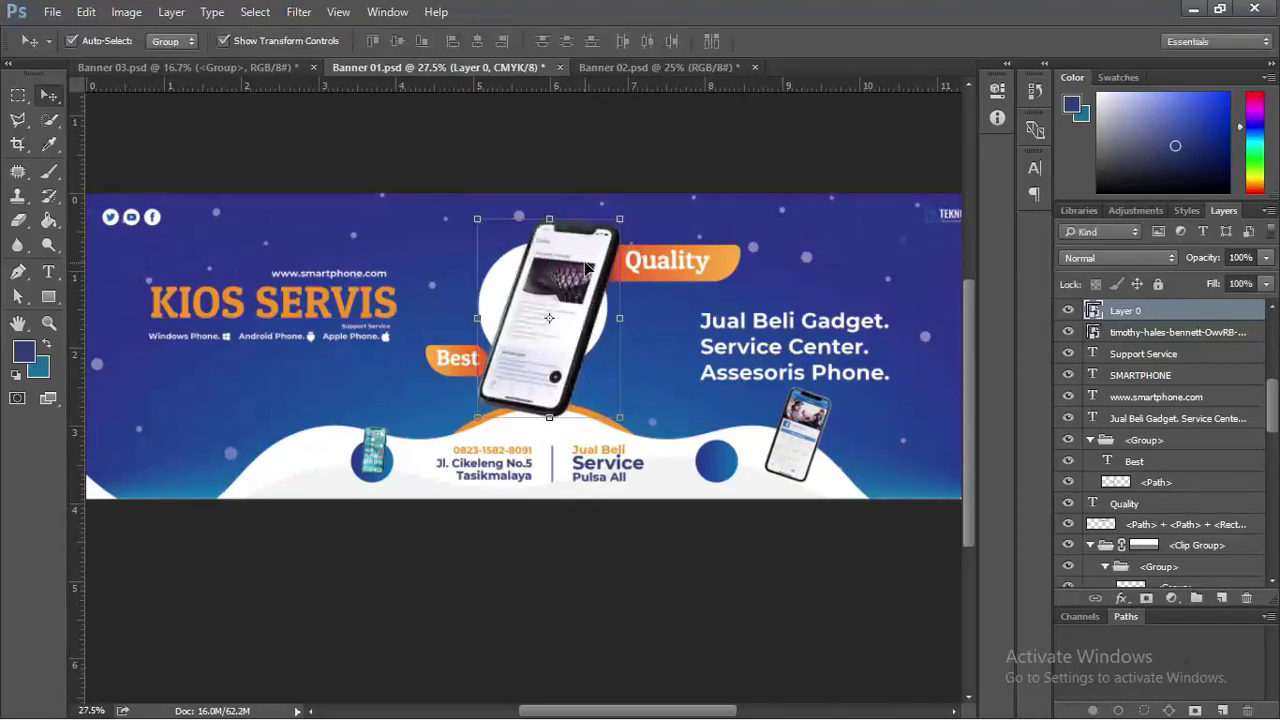
Place the Facebook phone on the blue circle beside Pulsa All and scale it down to fit the circle.
left_click_drag(800, 470, 712, 410)
key("ctrl+t")
key("Return")
key("ctrl+t")
key("Return")
Tilt the small teal-screen phone clockwise on its blue circle to match the other phones.
left_click(388, 452)
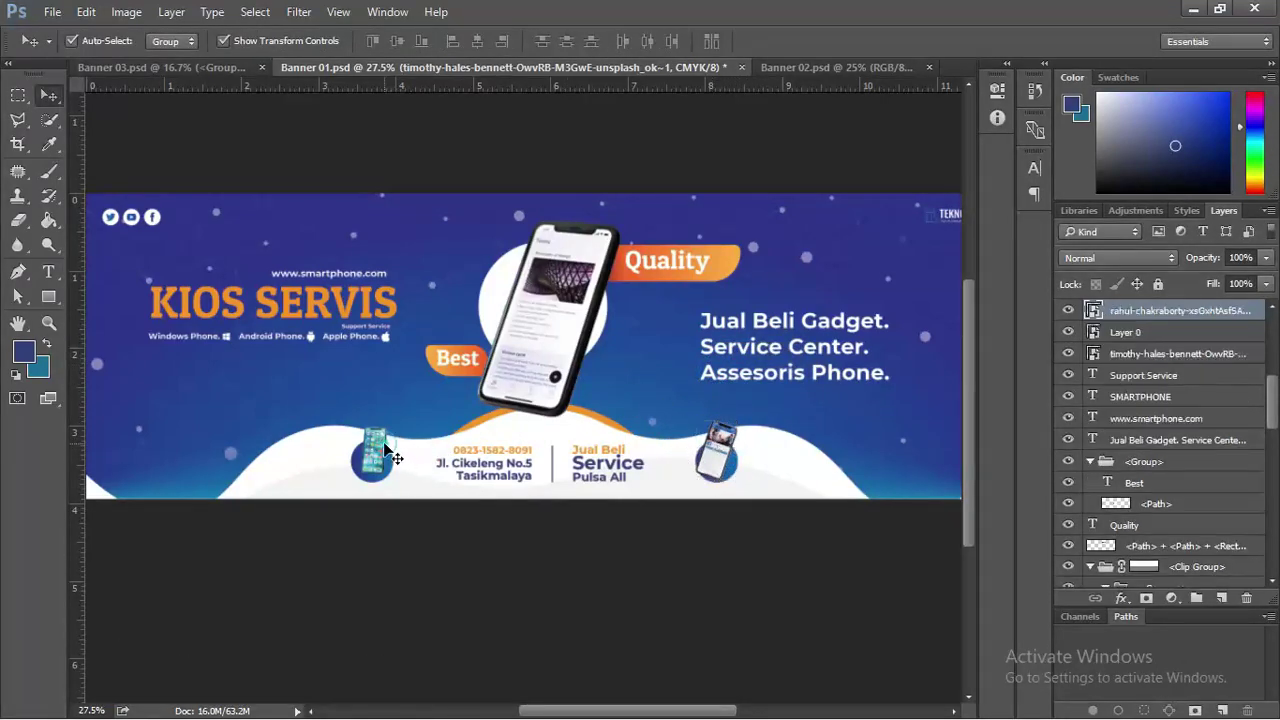
left_click_drag(440, 428, 450, 433)
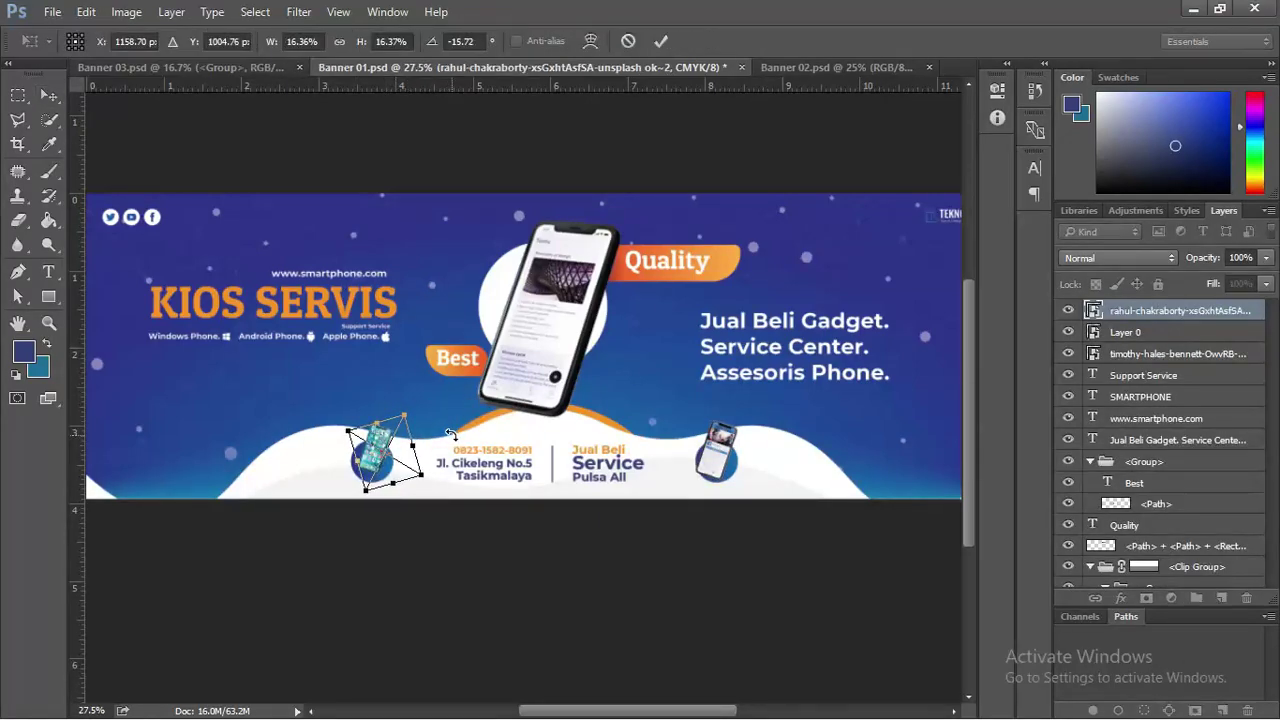
key("Escape")
Bring the Best label group to the front of the layer stack, above the phone images.
left_click(460, 366)
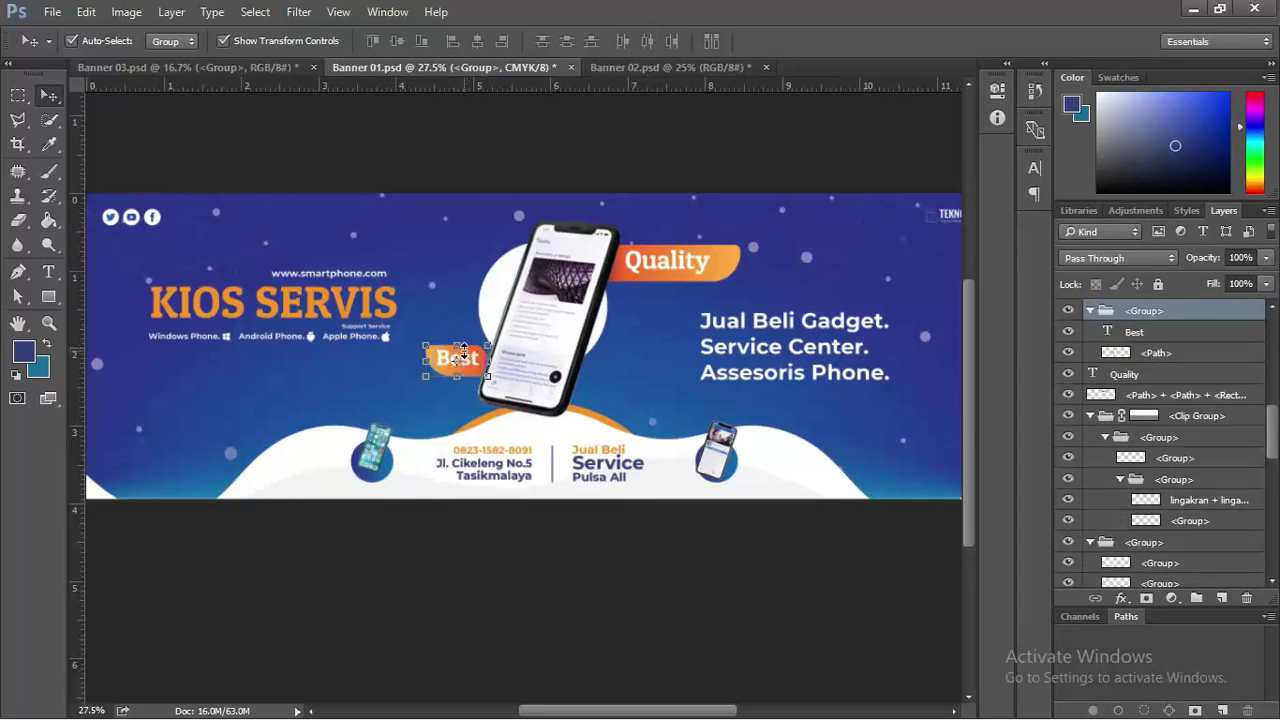
right_click(1175, 313)
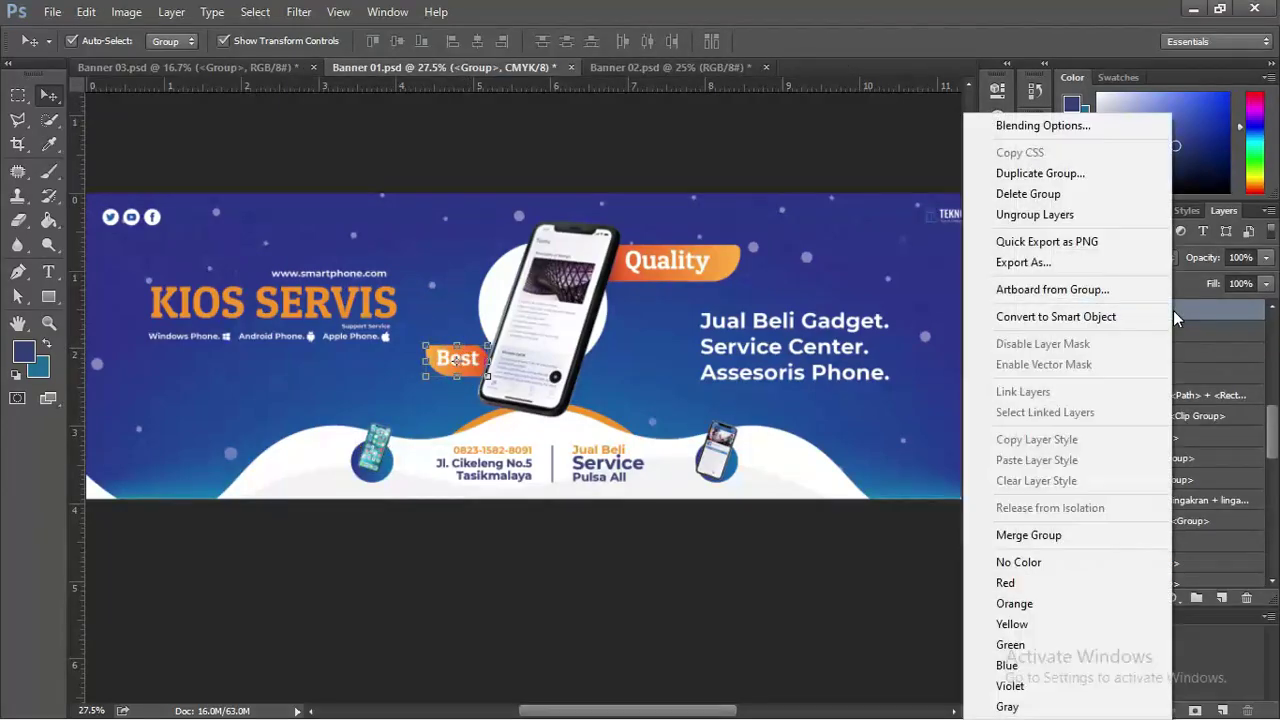
left_click(462, 358)
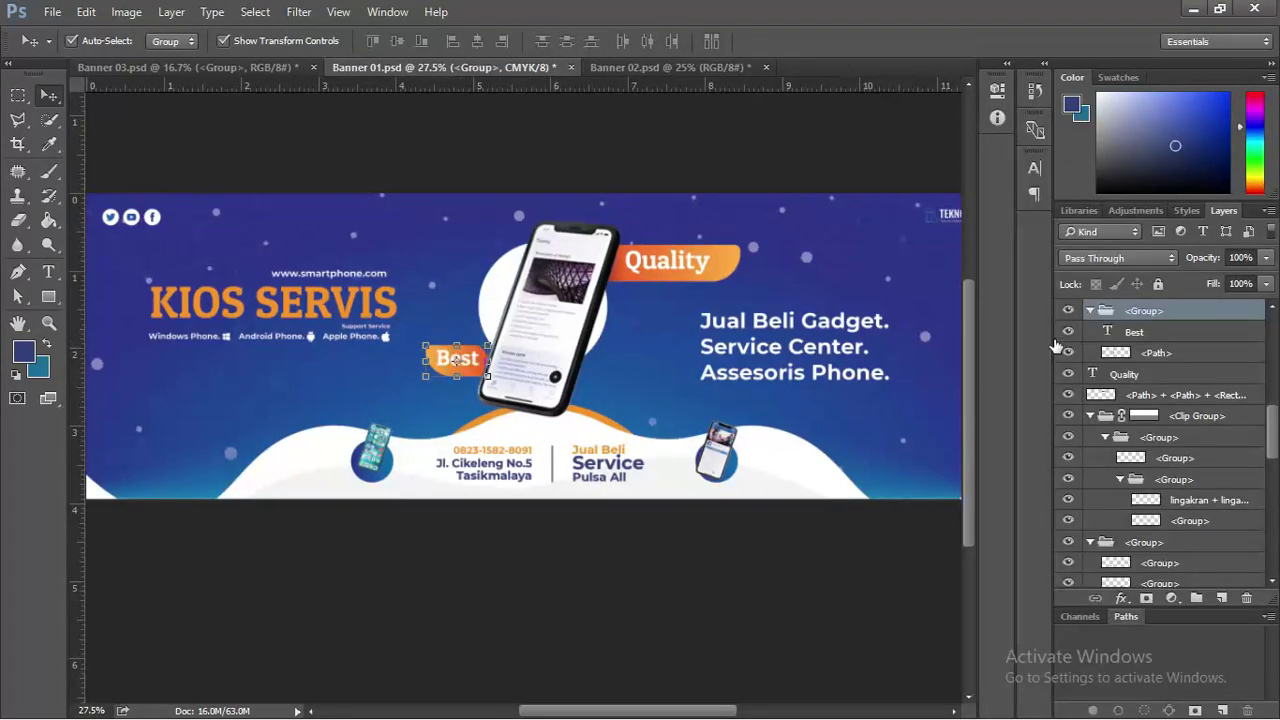
right_click(1152, 318)
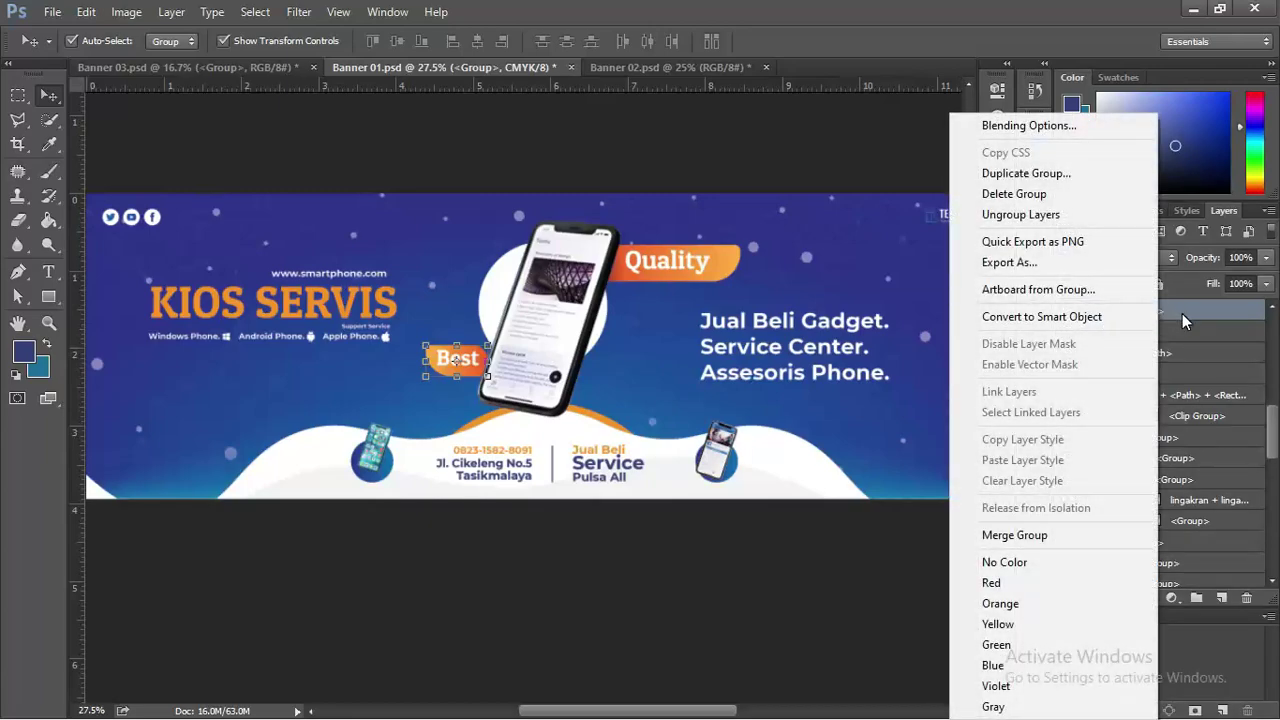
left_click(1183, 318)
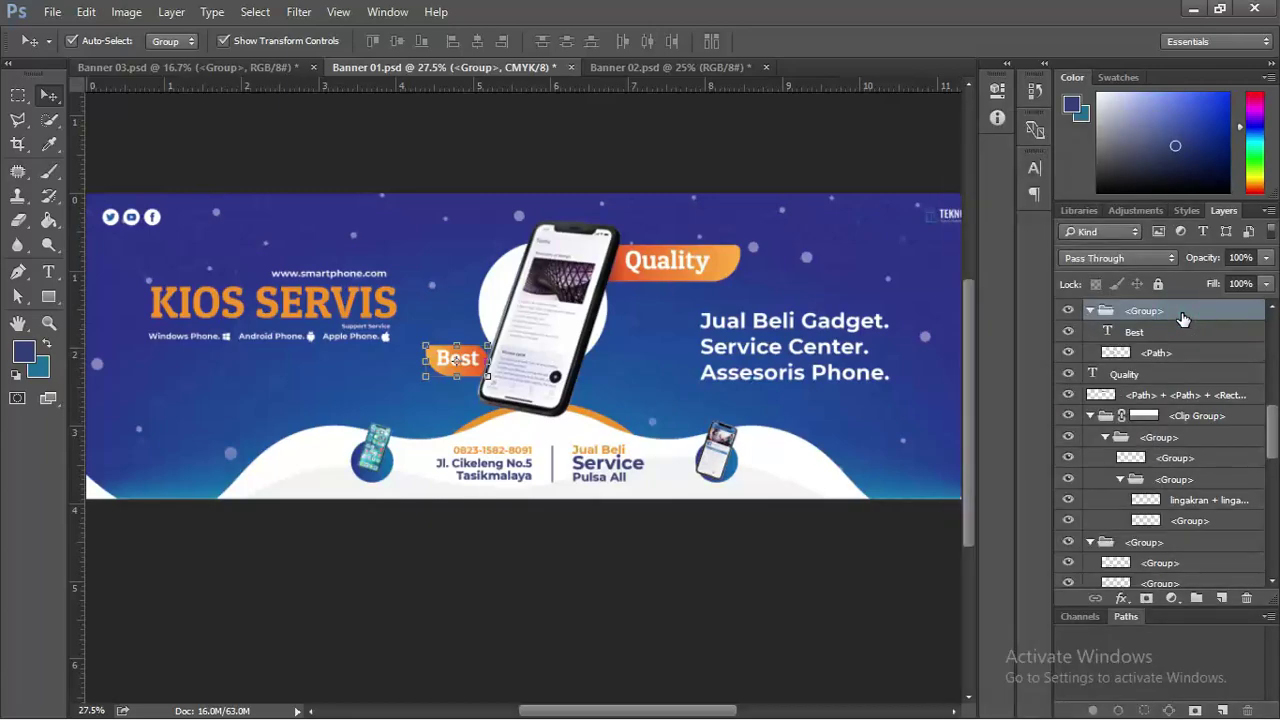
left_click_drag(1183, 318, 1192, 287)
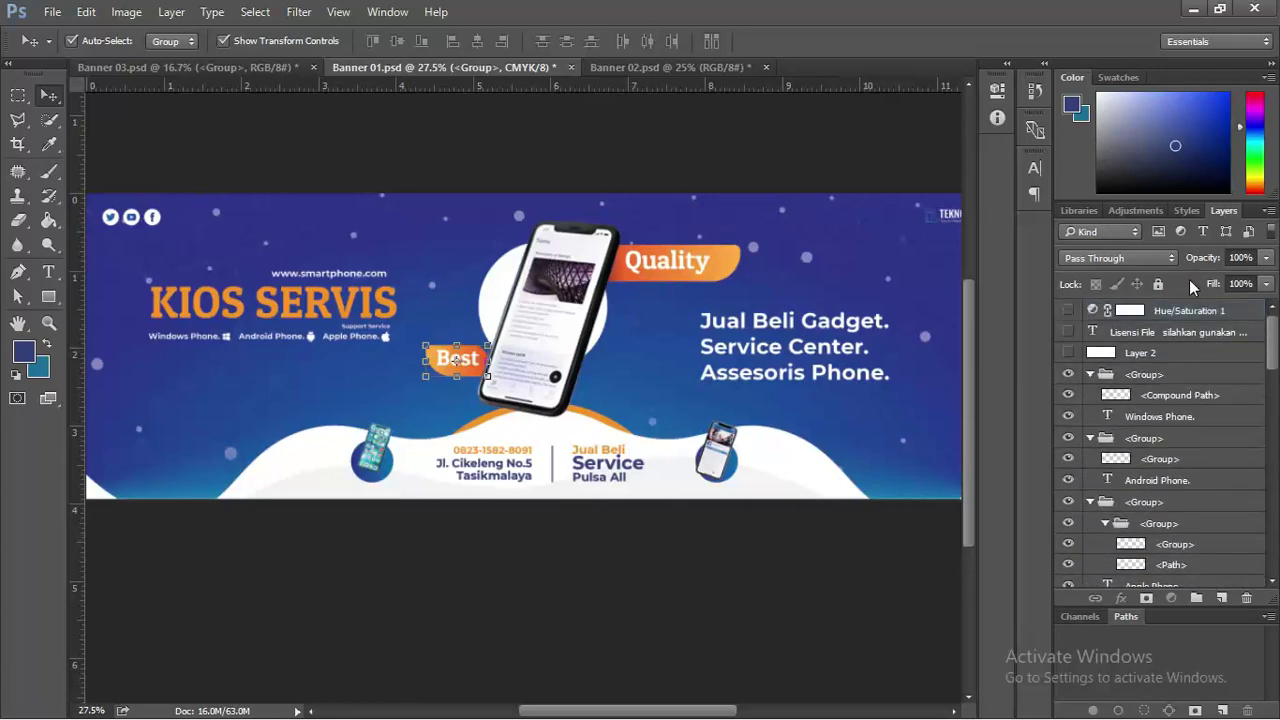
scroll(1185, 420, "down", 5)
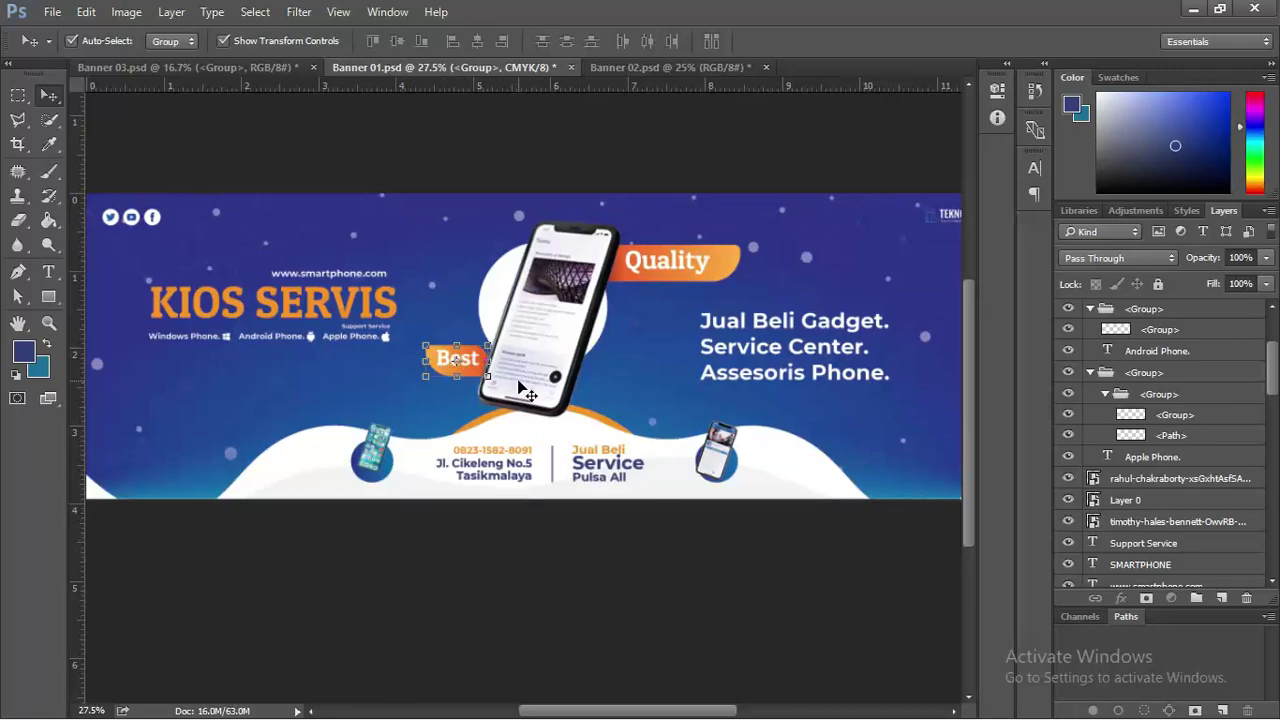
scroll(1196, 520, "down", 7)
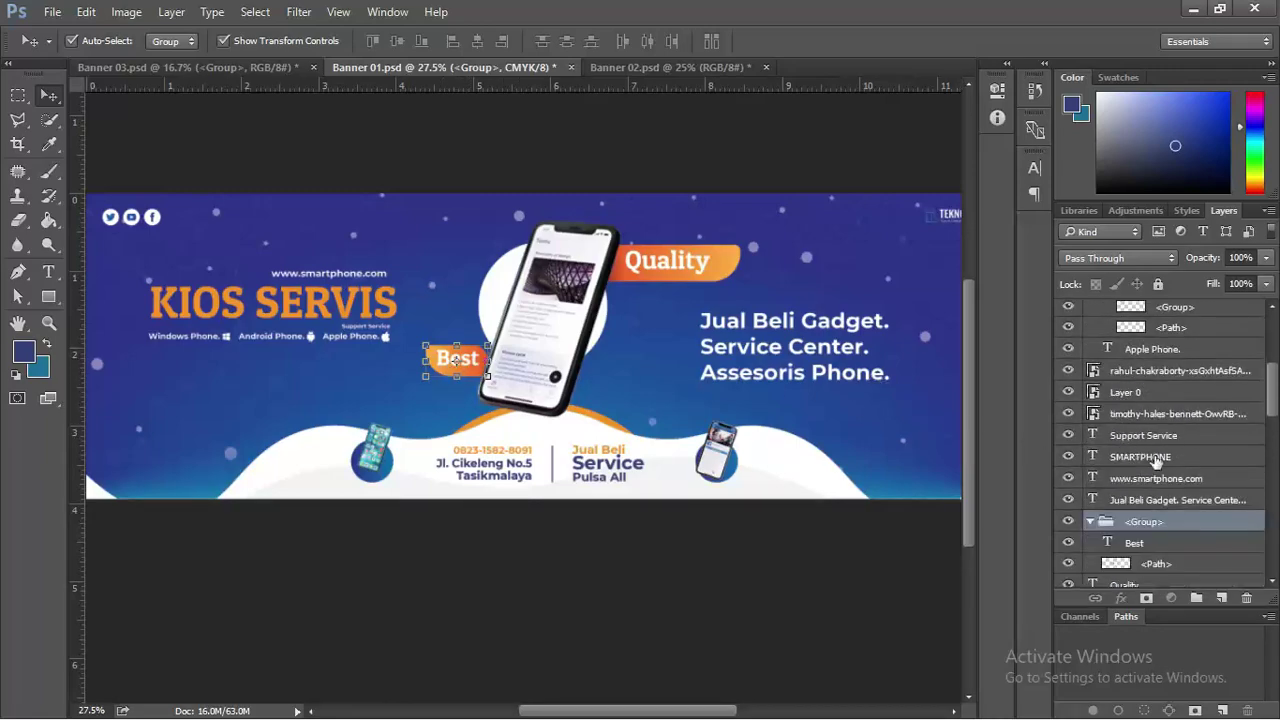
scroll(1092, 424, "down", 1)
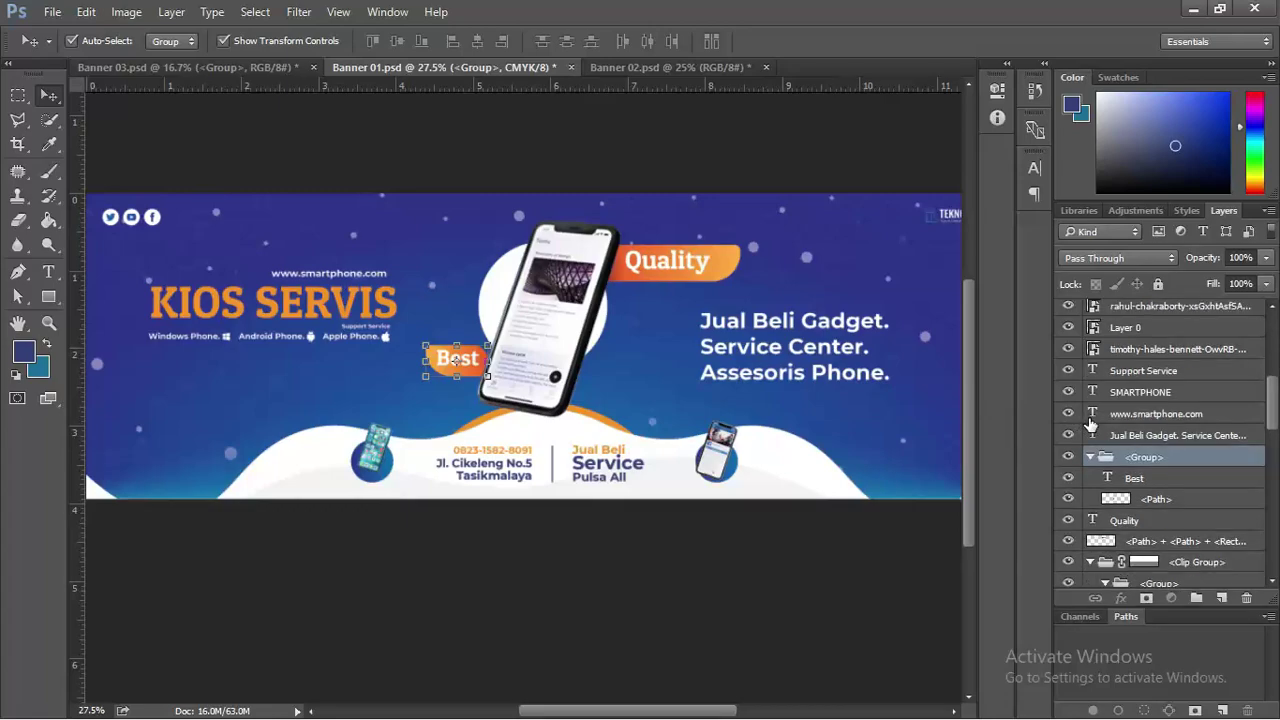
left_click_drag(1185, 457, 1187, 373)
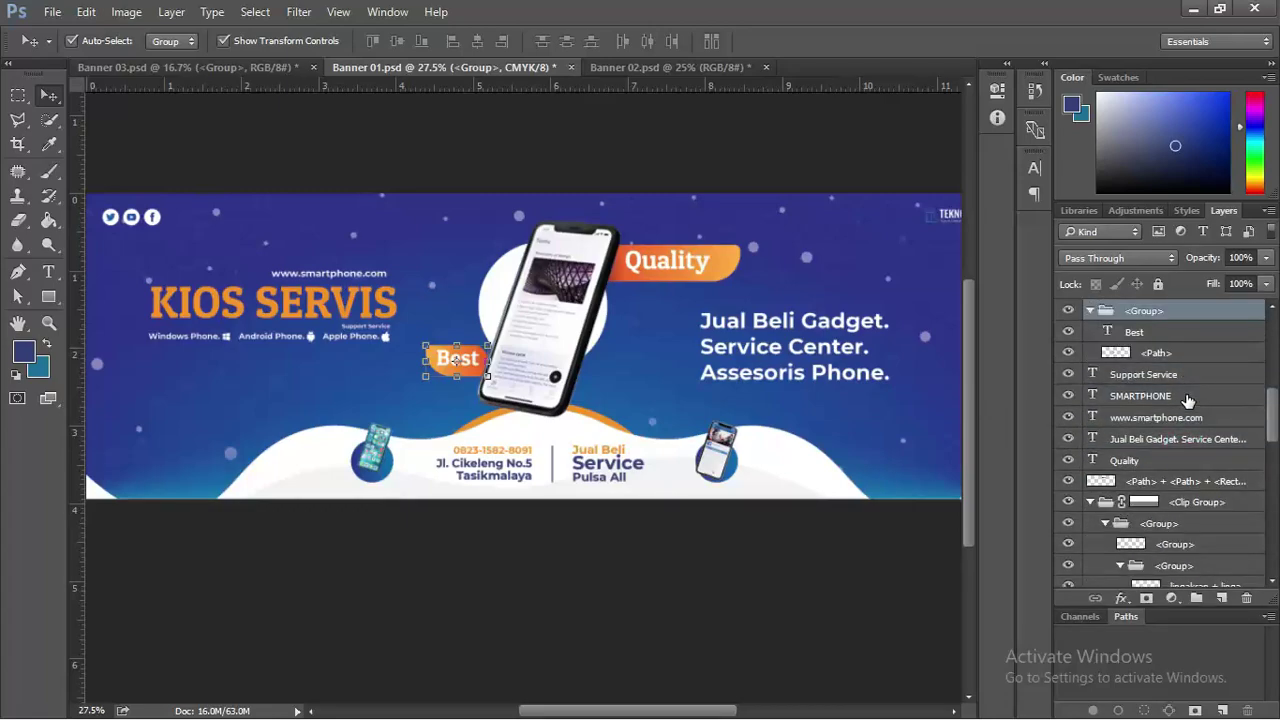
key("ctrl+shift+bracketright")
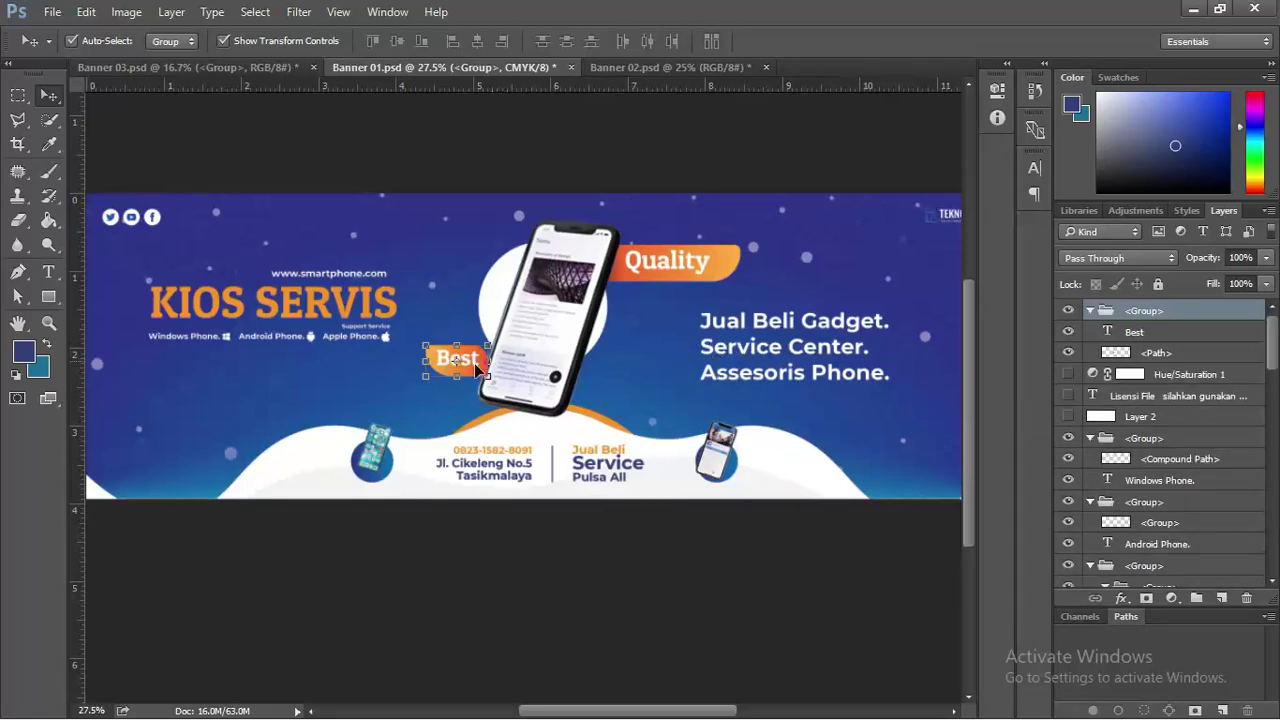
Nudge the Best label slightly right so it overlaps the phone's edge, and select the Quality text to check its placement.
scroll(459, 370, "up", 1)
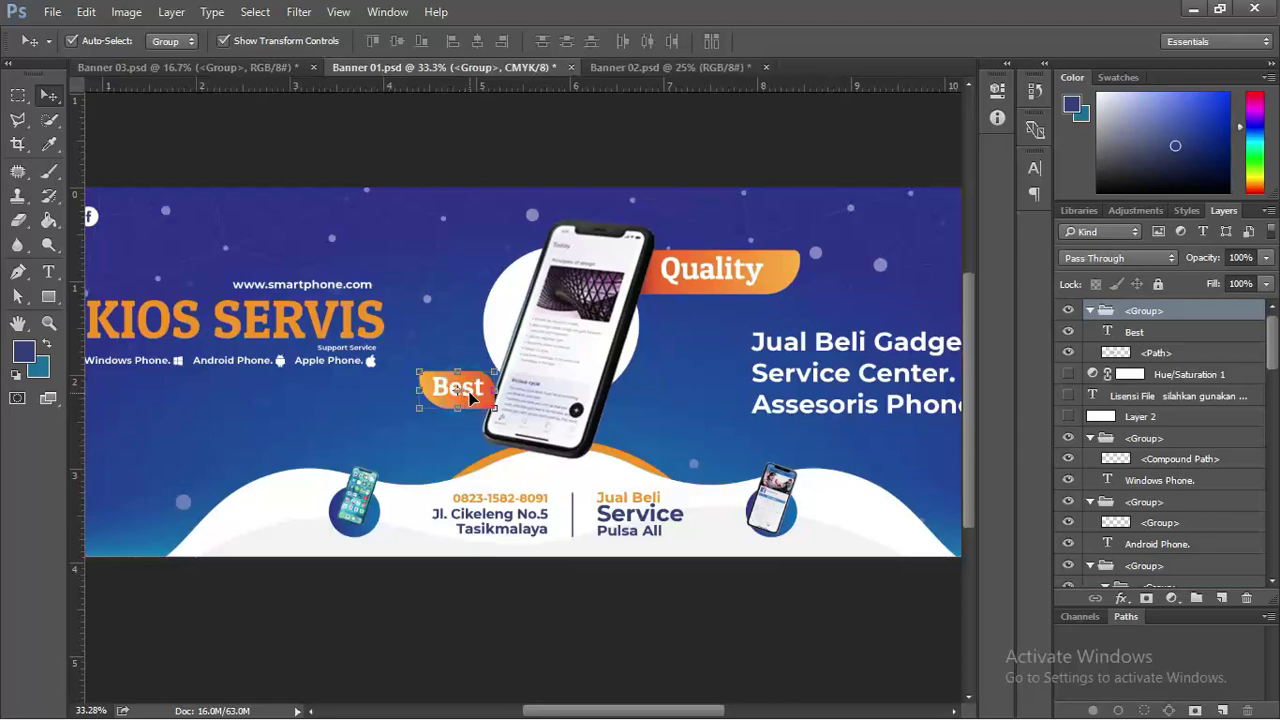
left_click(476, 395)
left_click_drag(476, 395, 484, 393)
left_click(488, 360)
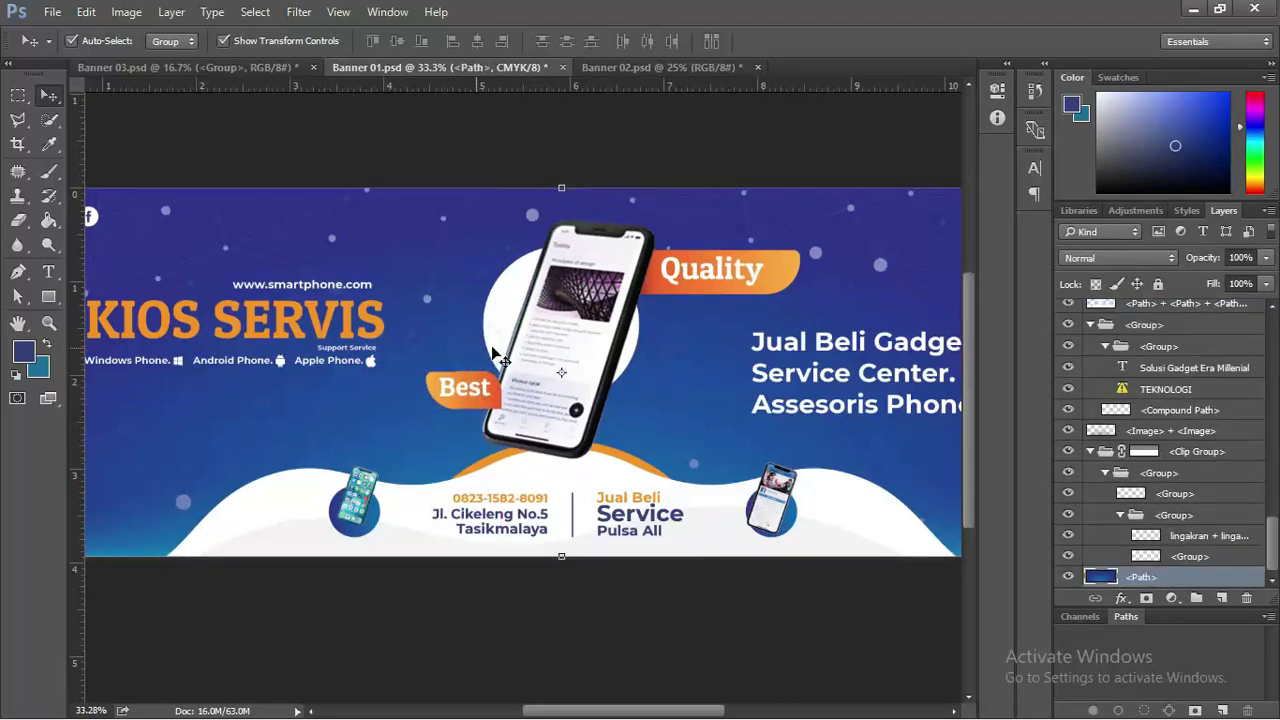
left_click(707, 287)
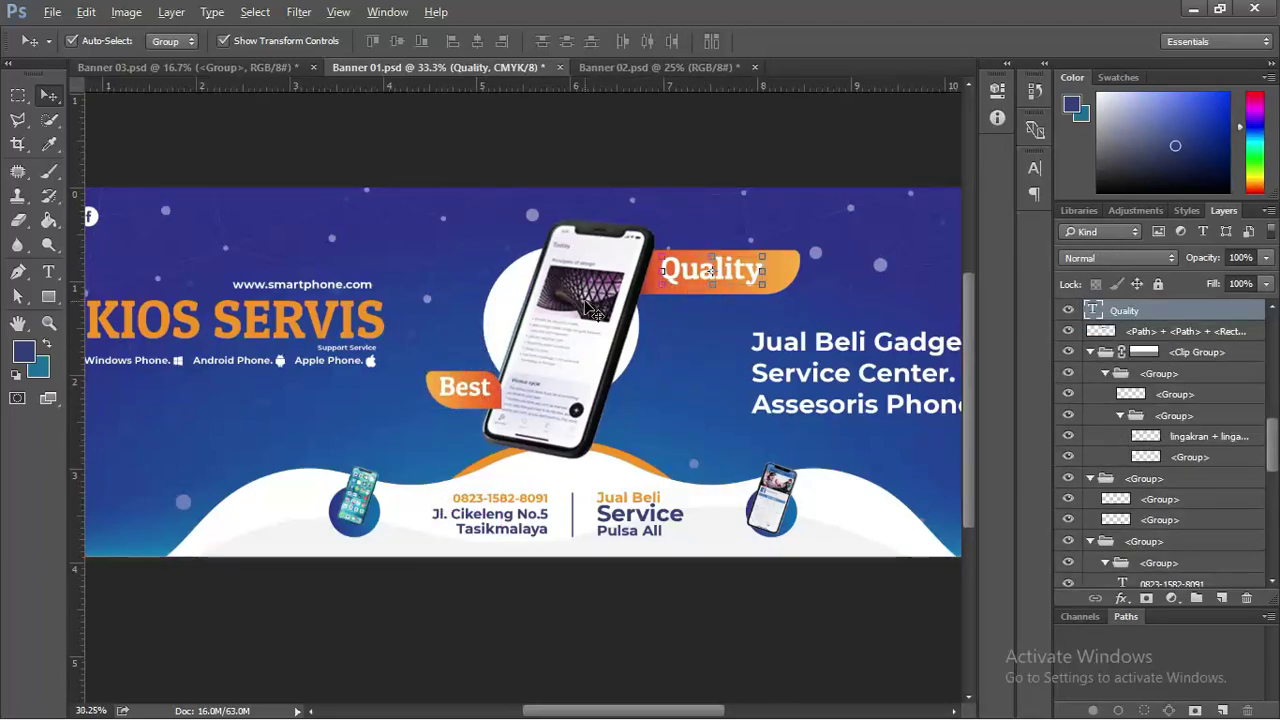
scroll(592, 310, "down", 1)
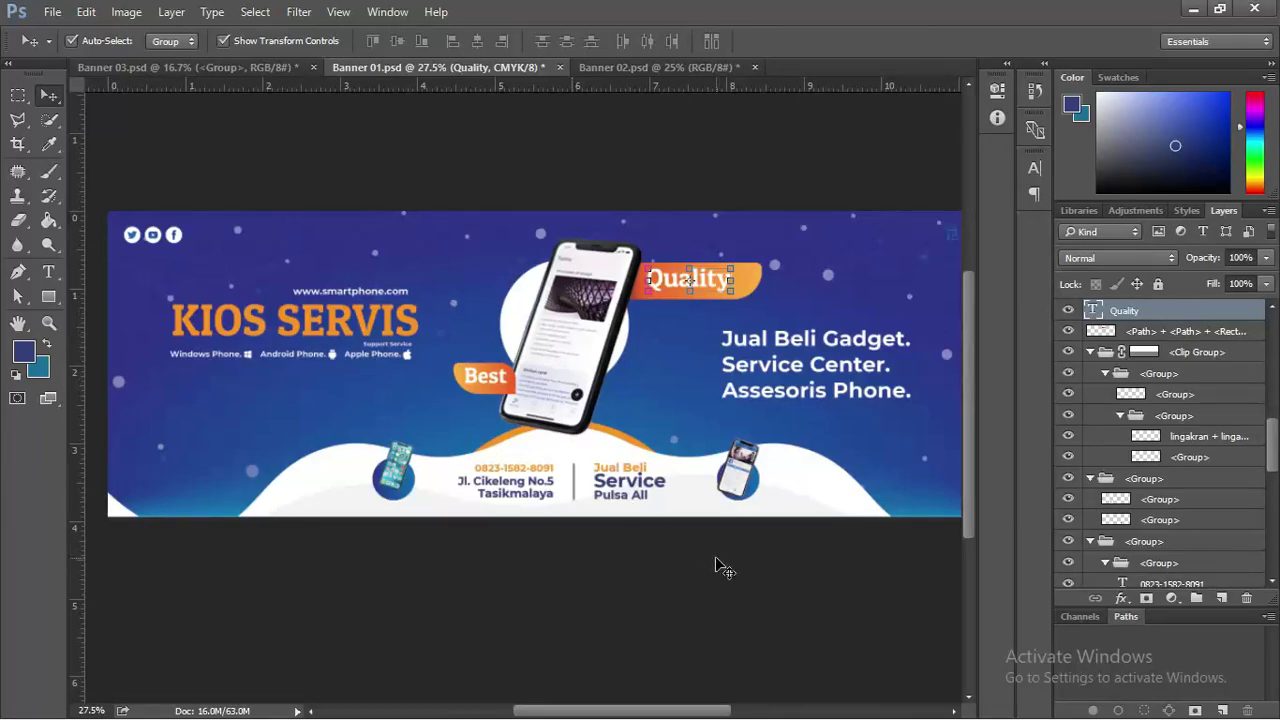
Deselect all layers and close Banner 01.psd without saving its changes.
left_click(717, 560)
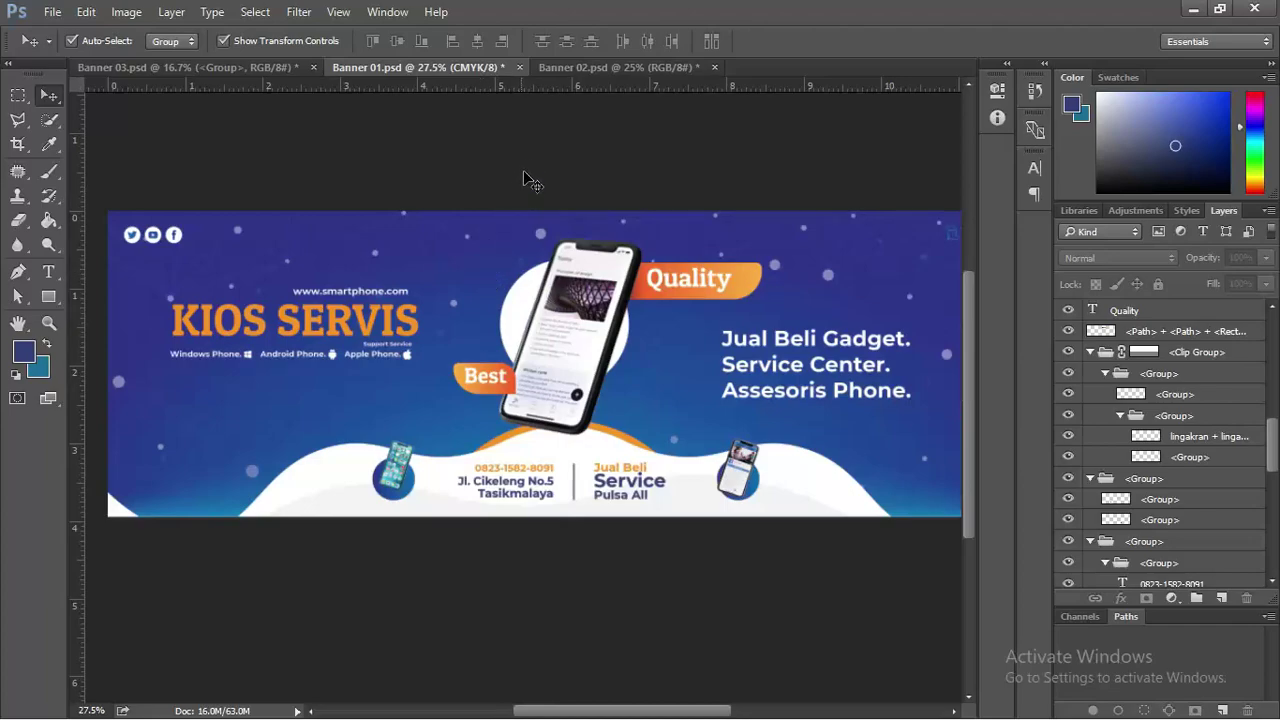
left_click(519, 68)
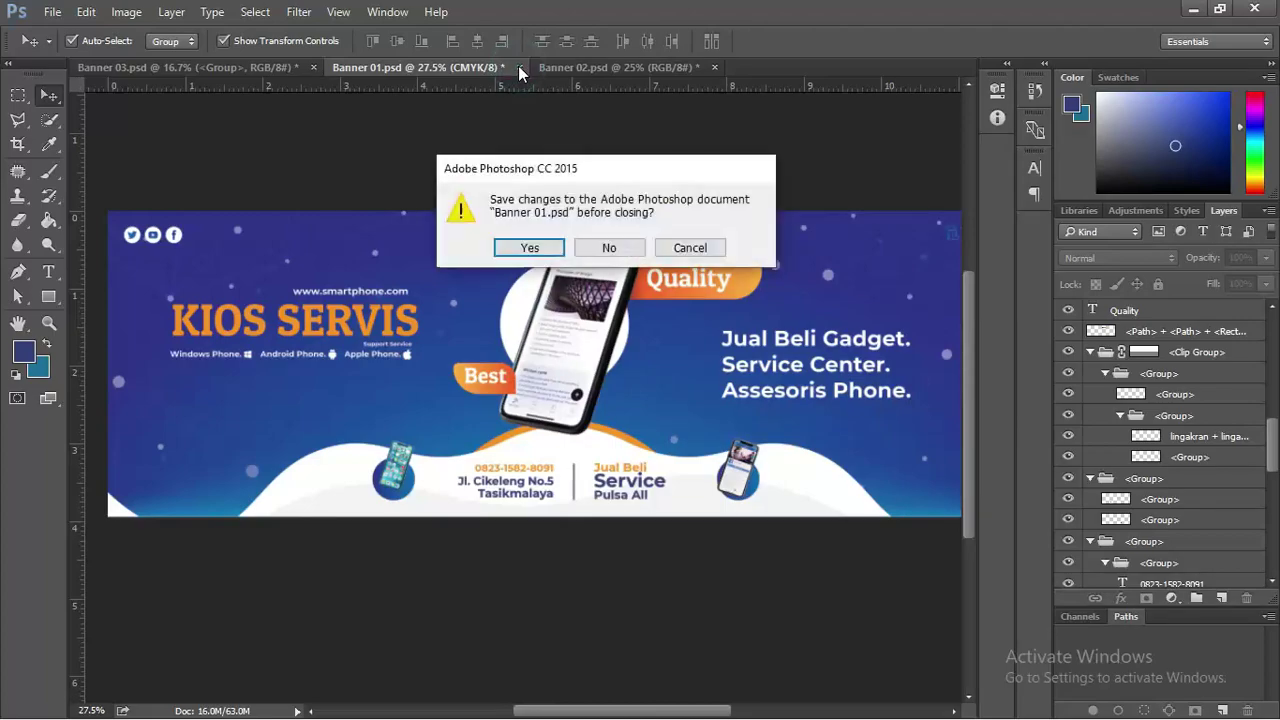
left_click(609, 247)
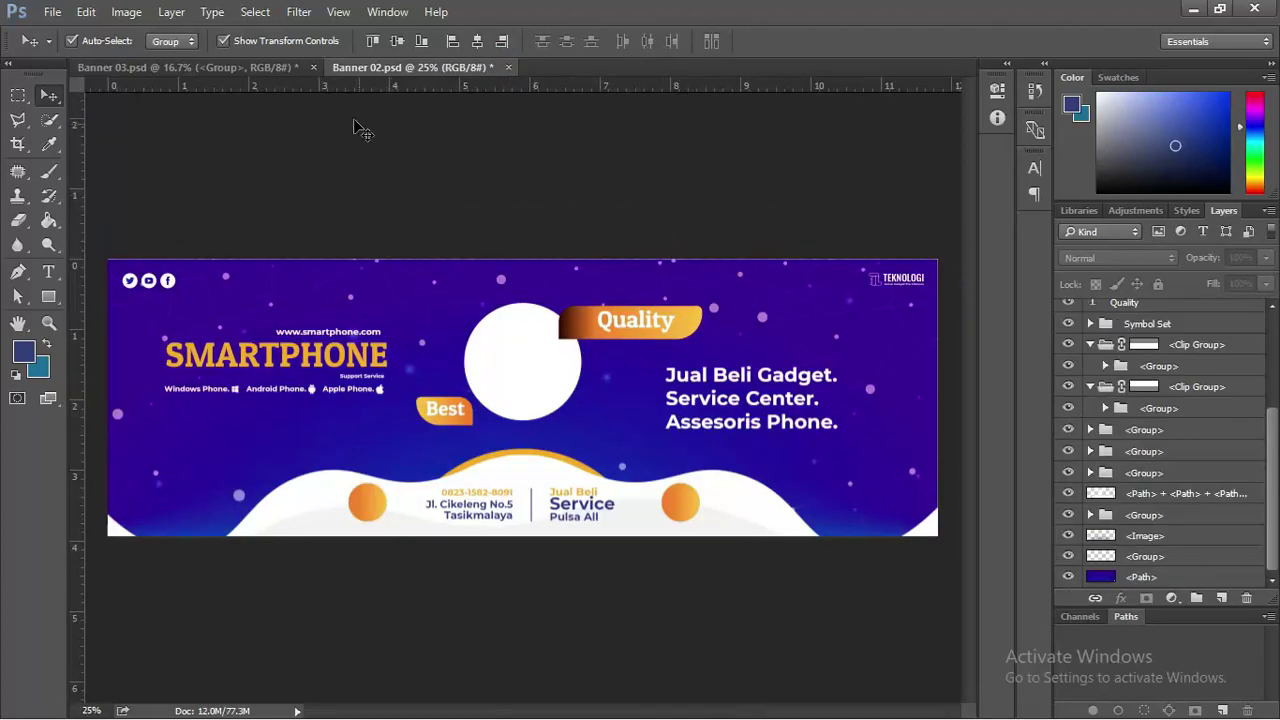
Show Banner 03.psd with nothing selected, and switch to Banner Teknologi.cdr in CorelDRAW.
left_click(212, 68)
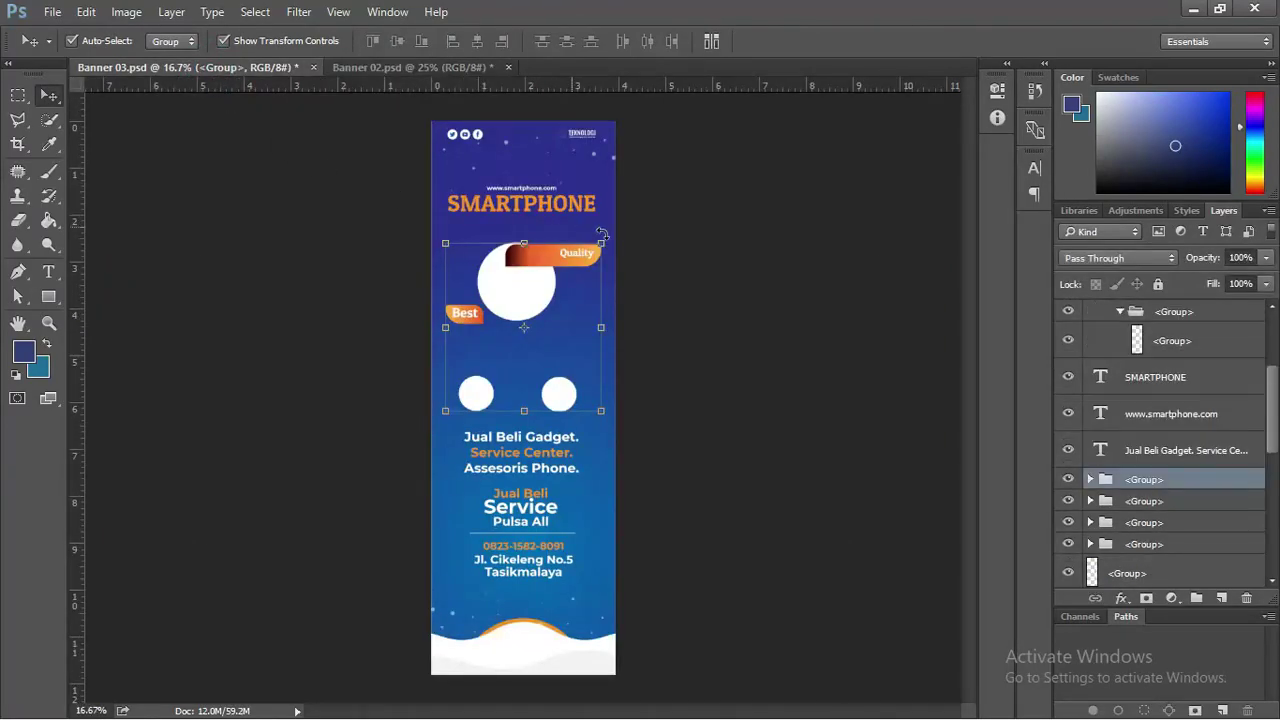
left_click(757, 262)
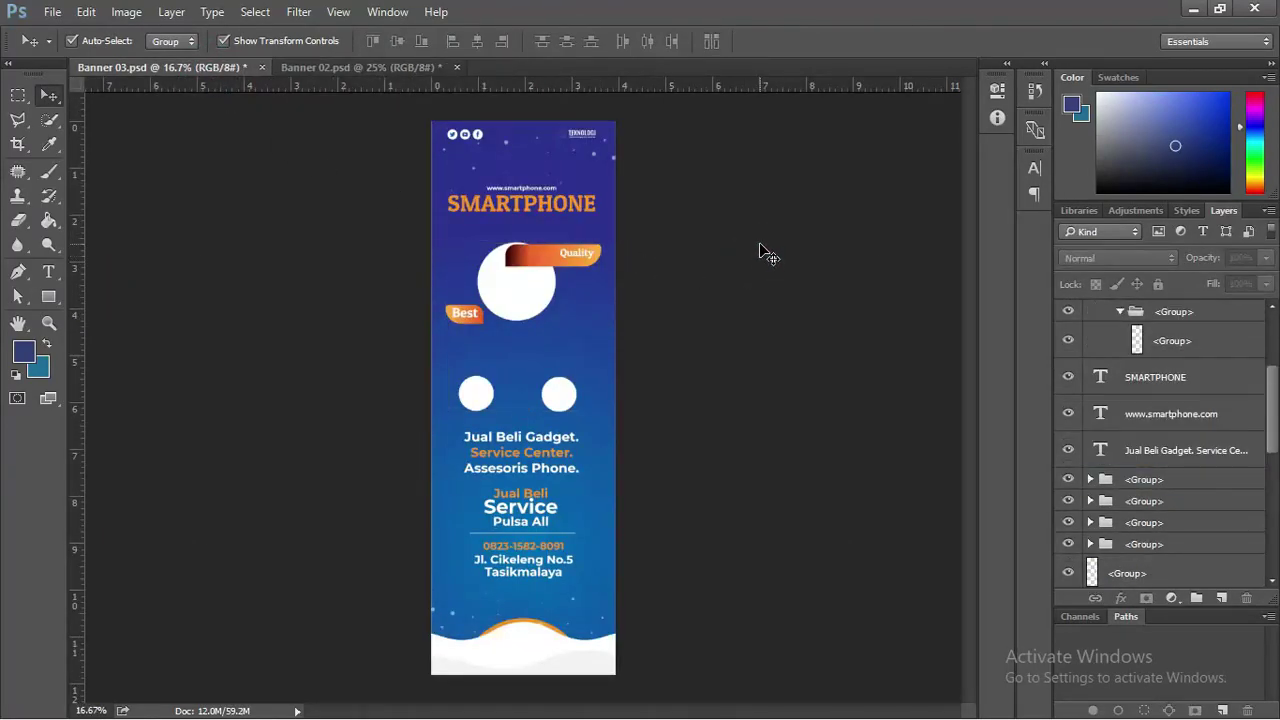
key("alt+Tab")
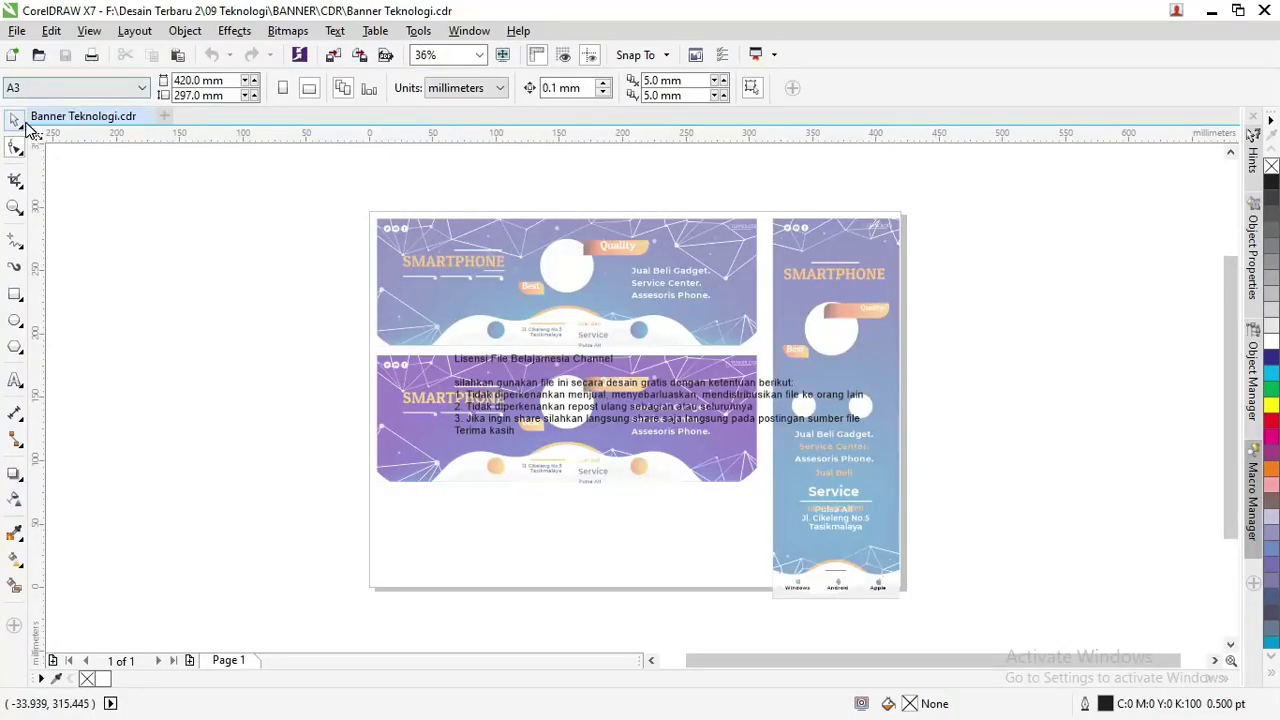
Delete the licence text and the translucent overlay rectangle covering the three banners.
left_click(15, 118)
left_click(586, 274)
left_click_drag(586, 274, 565, 295)
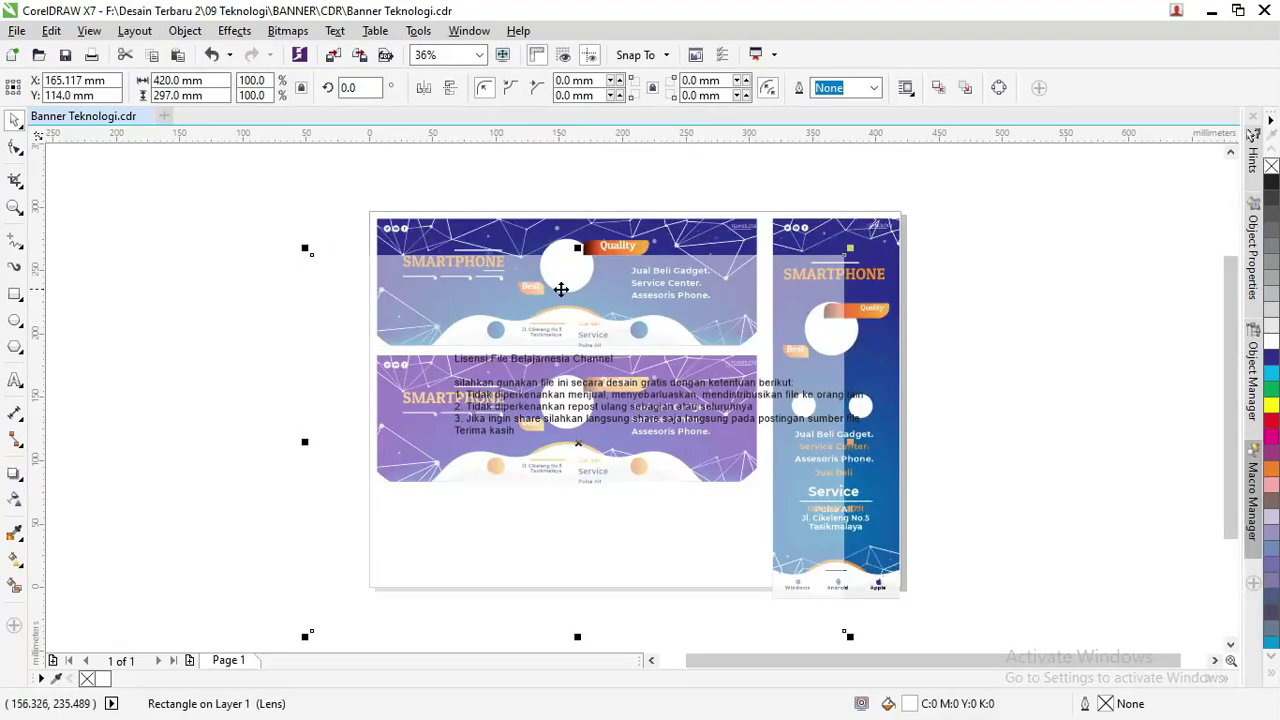
scroll(545, 320, "down", 4)
scroll(571, 337, "up", 4)
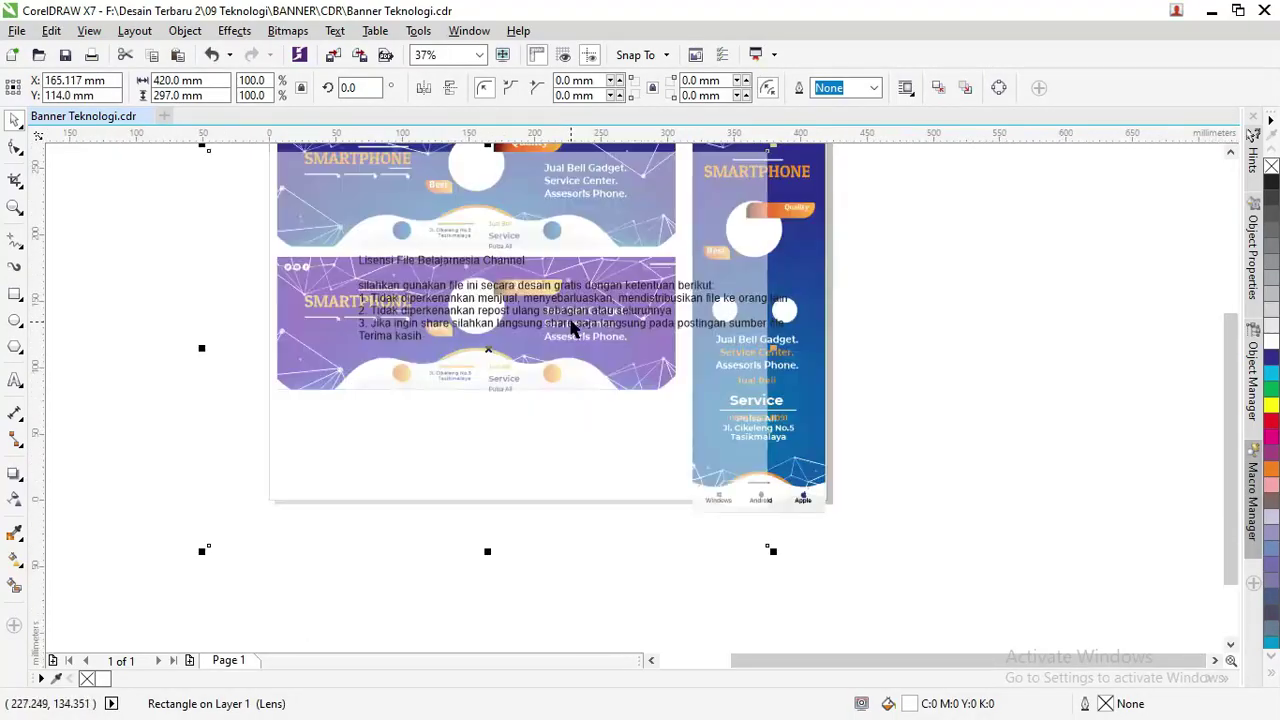
left_click_drag(571, 324, 745, 330)
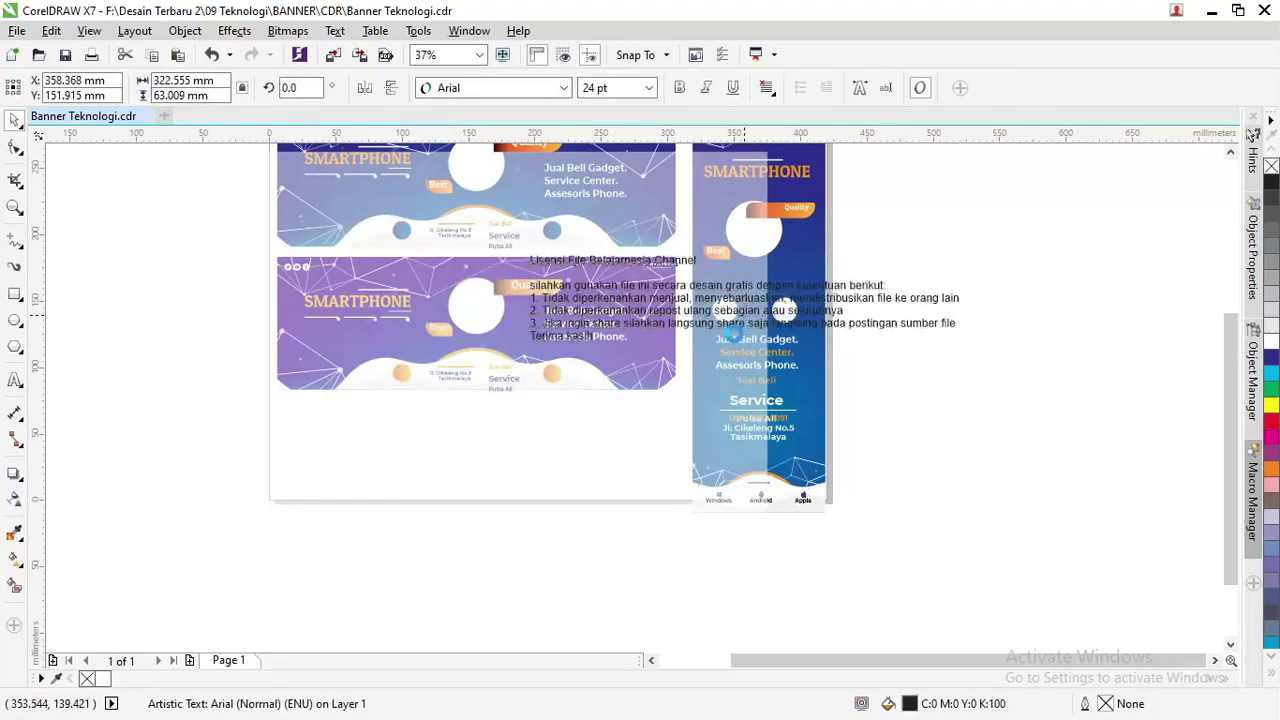
left_click(731, 229, "shift")
scroll(692, 260, "down", 2)
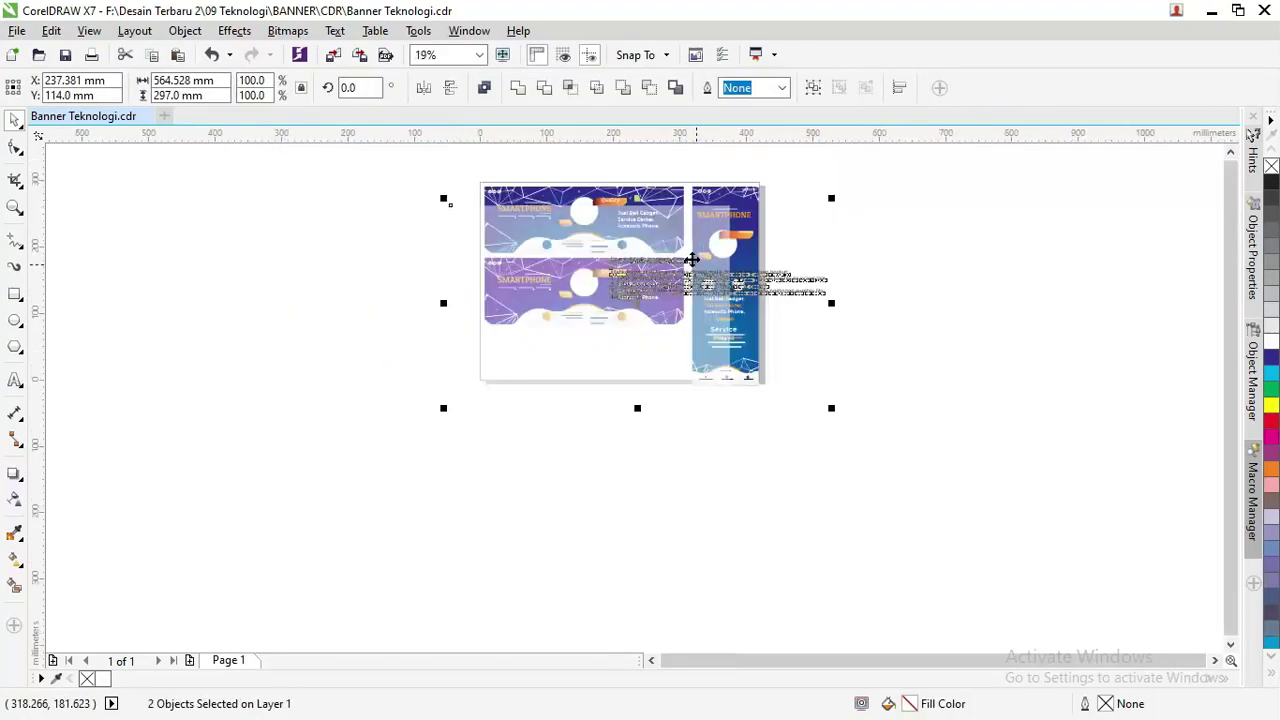
key("Escape")
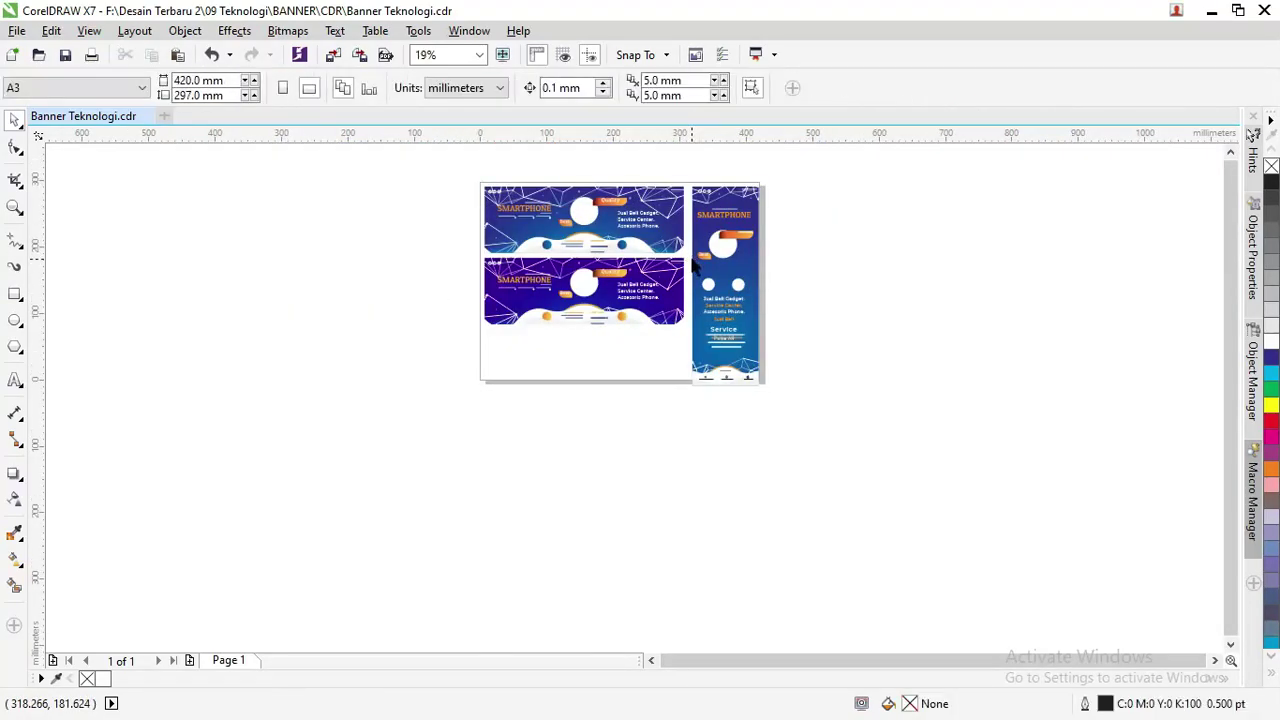
Delete the vertical banner and the lower purple banner, keeping only the upper blue SMARTPHONE banner.
scroll(551, 207, "up", 2)
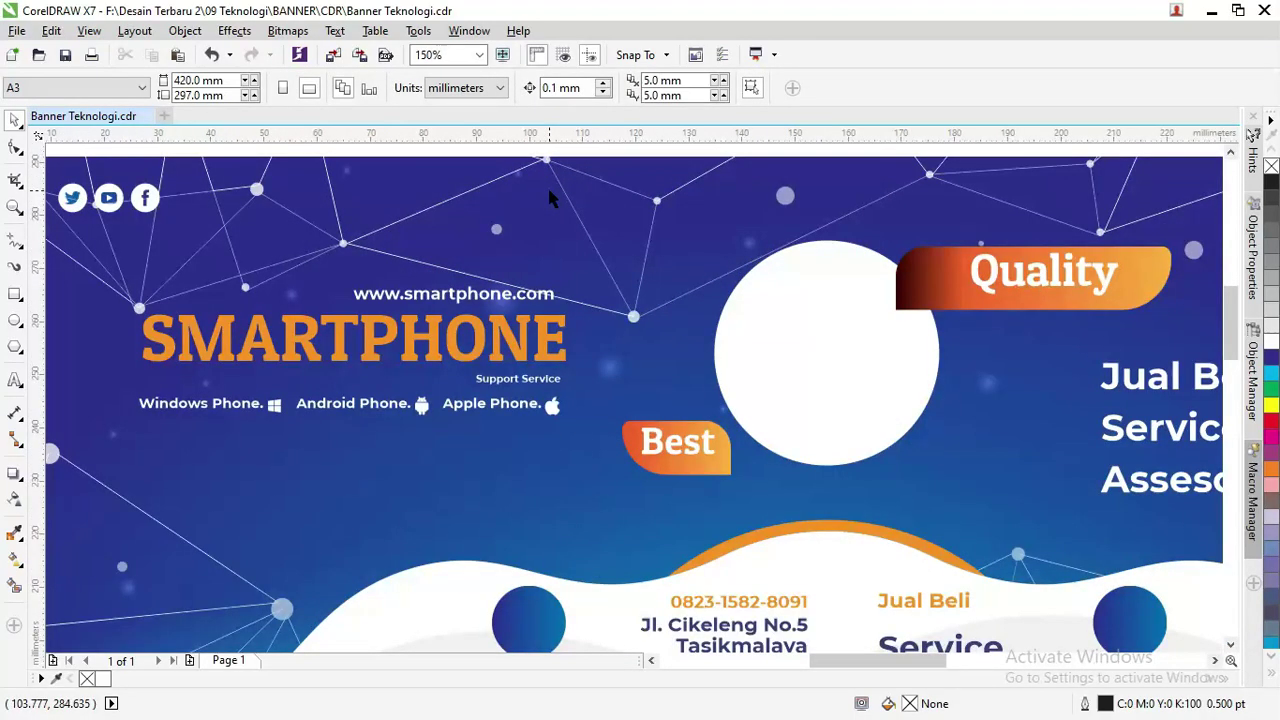
scroll(549, 198, "down", 1)
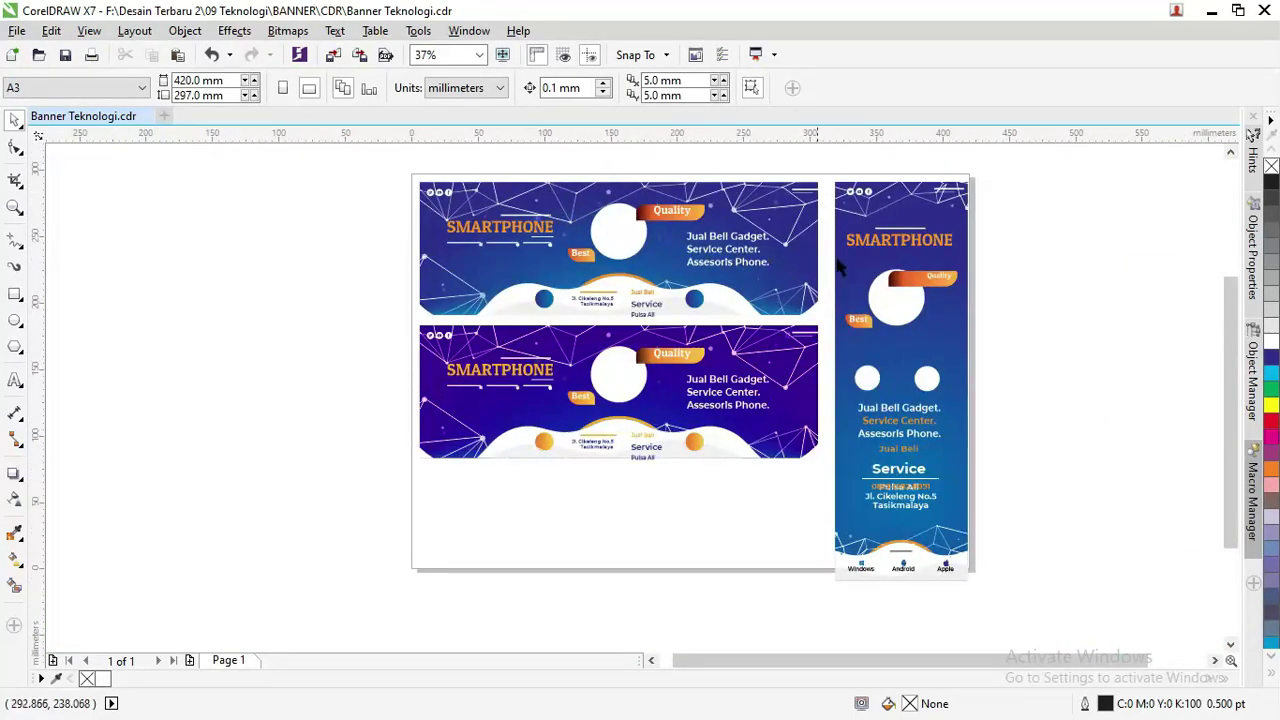
left_click_drag(1065, 616, 821, 173)
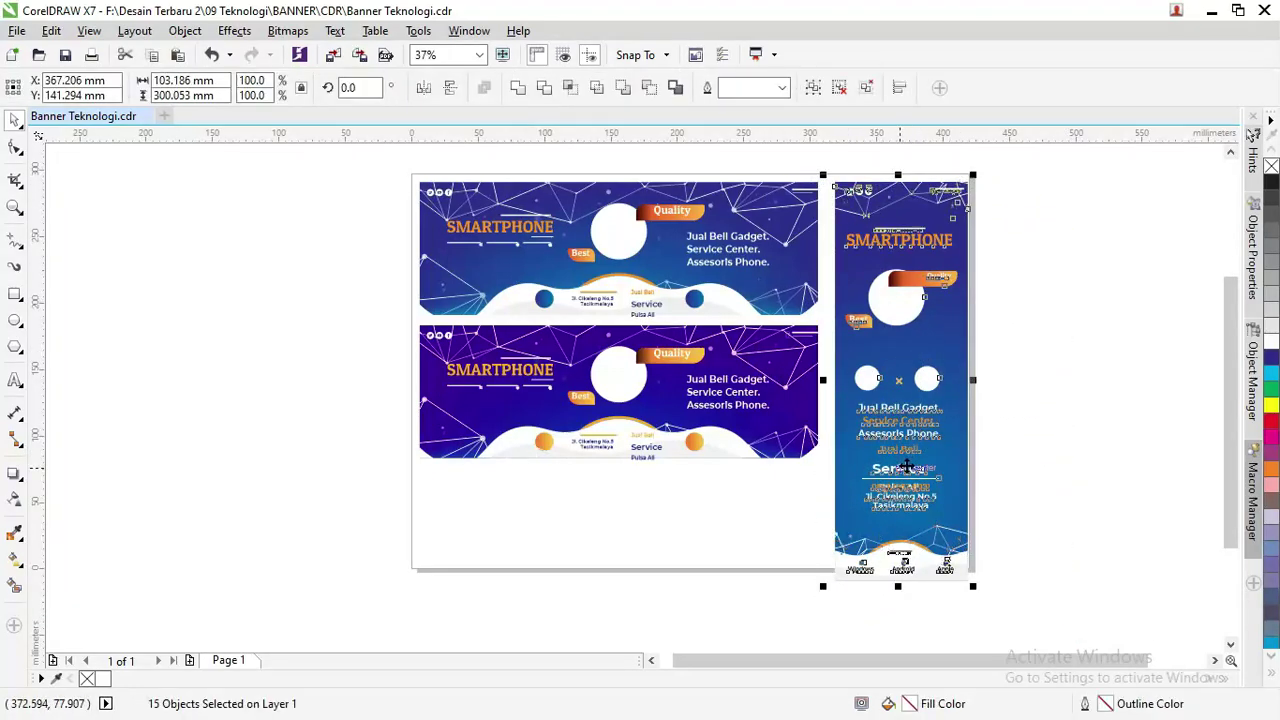
key("Delete")
left_click_drag(900, 495, 388, 318)
key("Delete")
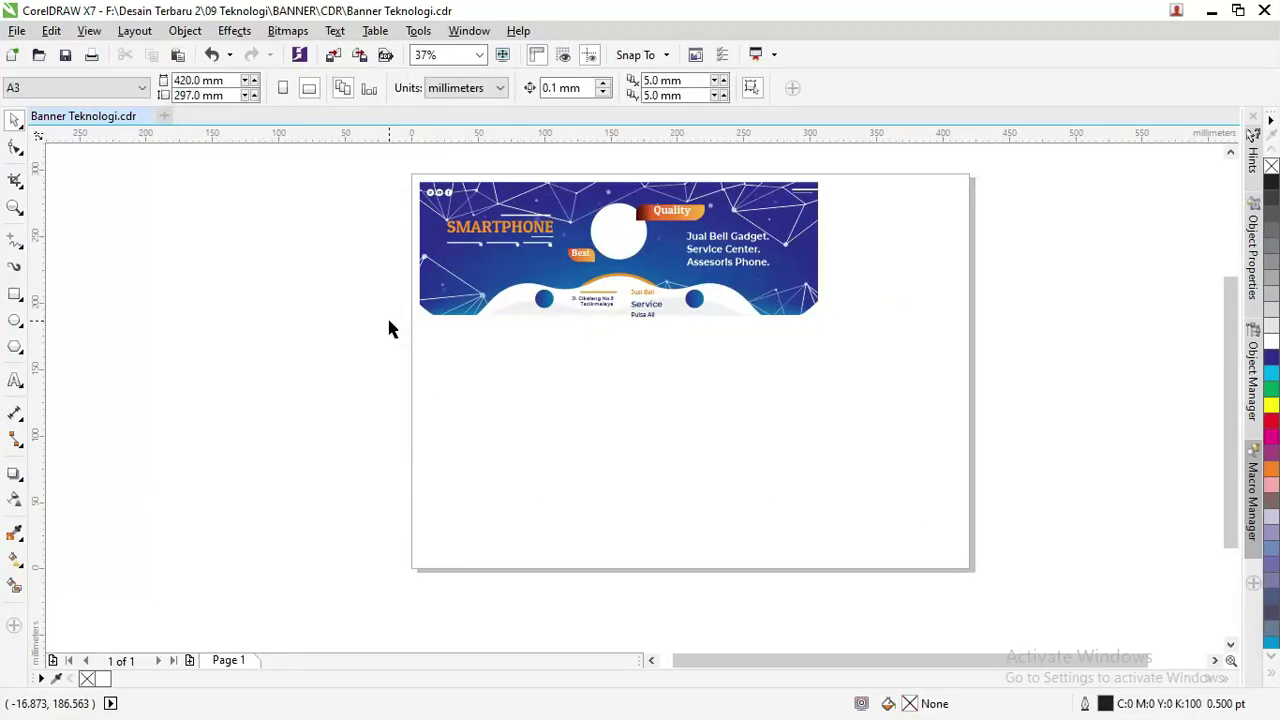
Group all objects of the blue banner and centre the group on the page.
key("z")
left_click_drag(403, 171, 891, 369)
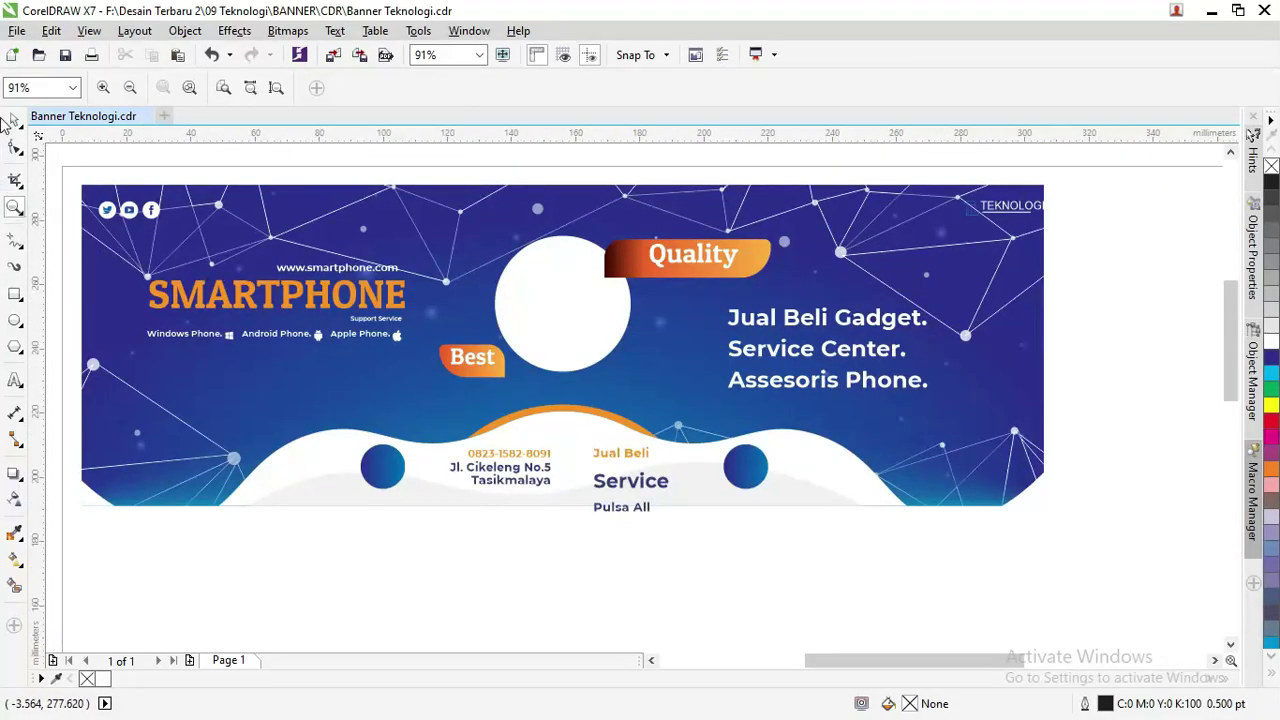
left_click(15, 119)
left_click_drag(1129, 553, 58, 150)
left_click_drag(158, 261, 186, 281)
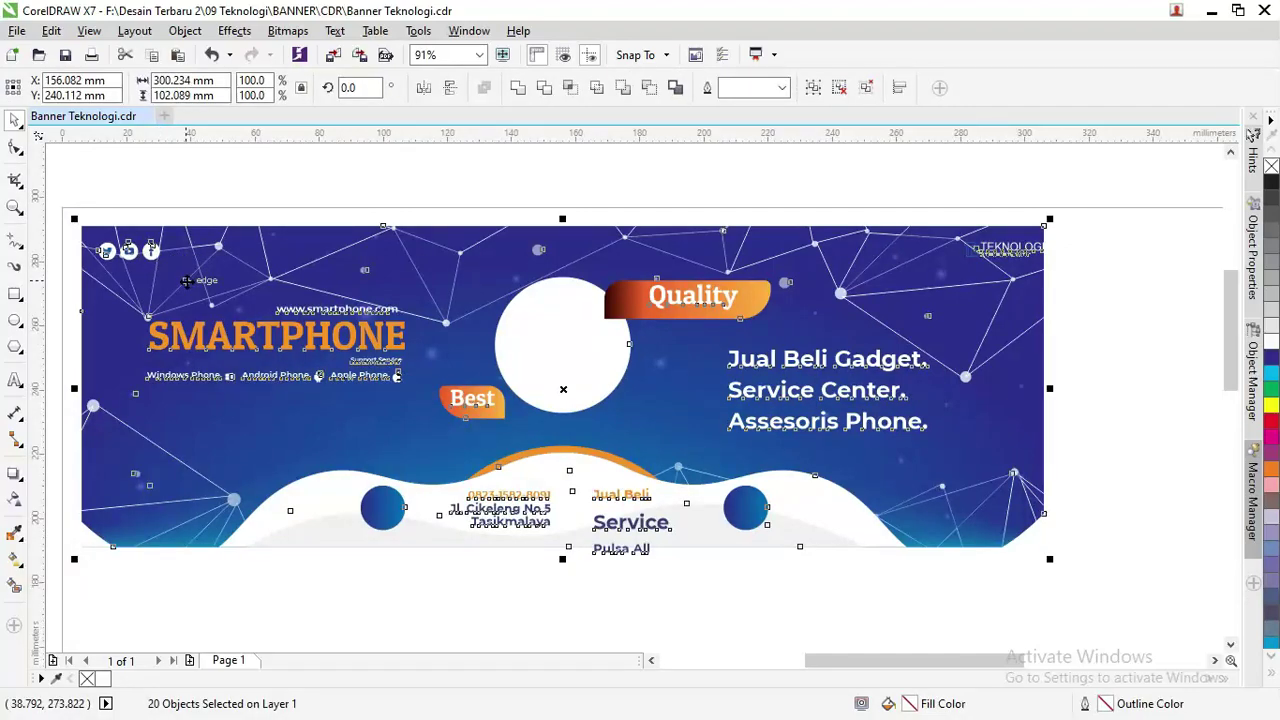
key("ctrl+g")
scroll(184, 275, "up", 3)
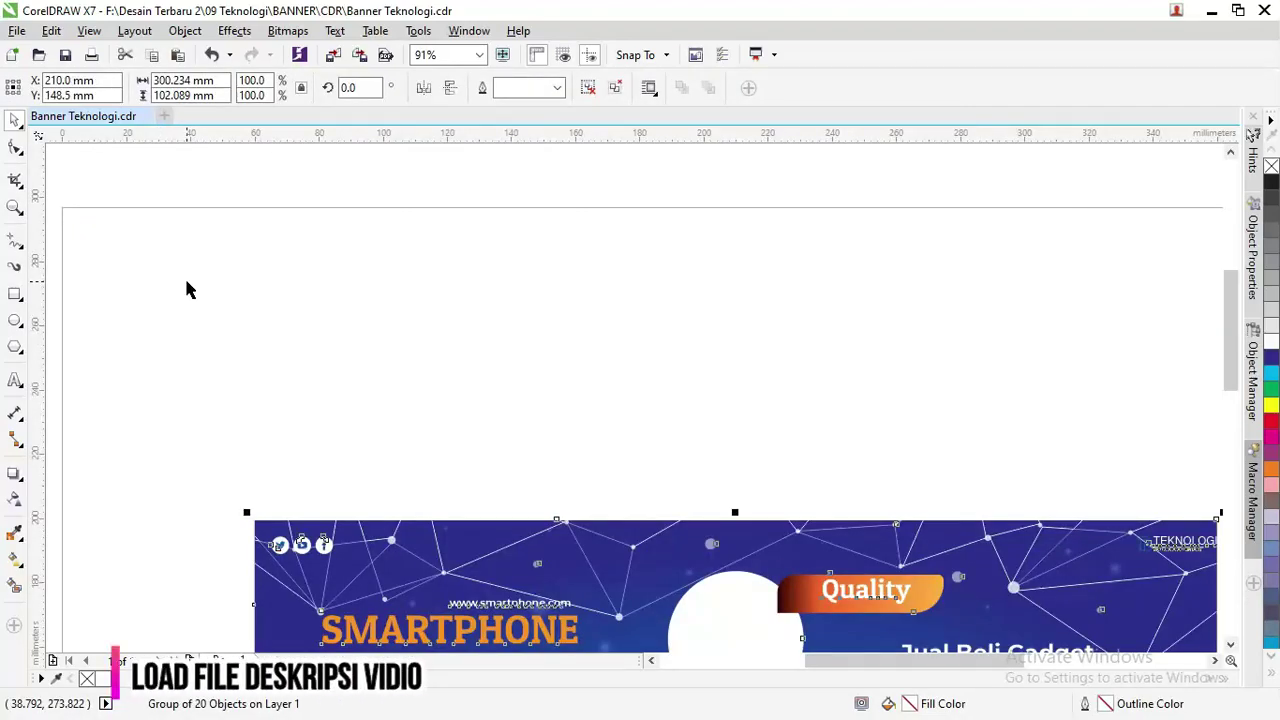
Ungroup the centred banner into its component objects.
scroll(226, 356, "down", 2)
scroll(565, 555, "down", 2)
scroll(541, 571, "up", 4)
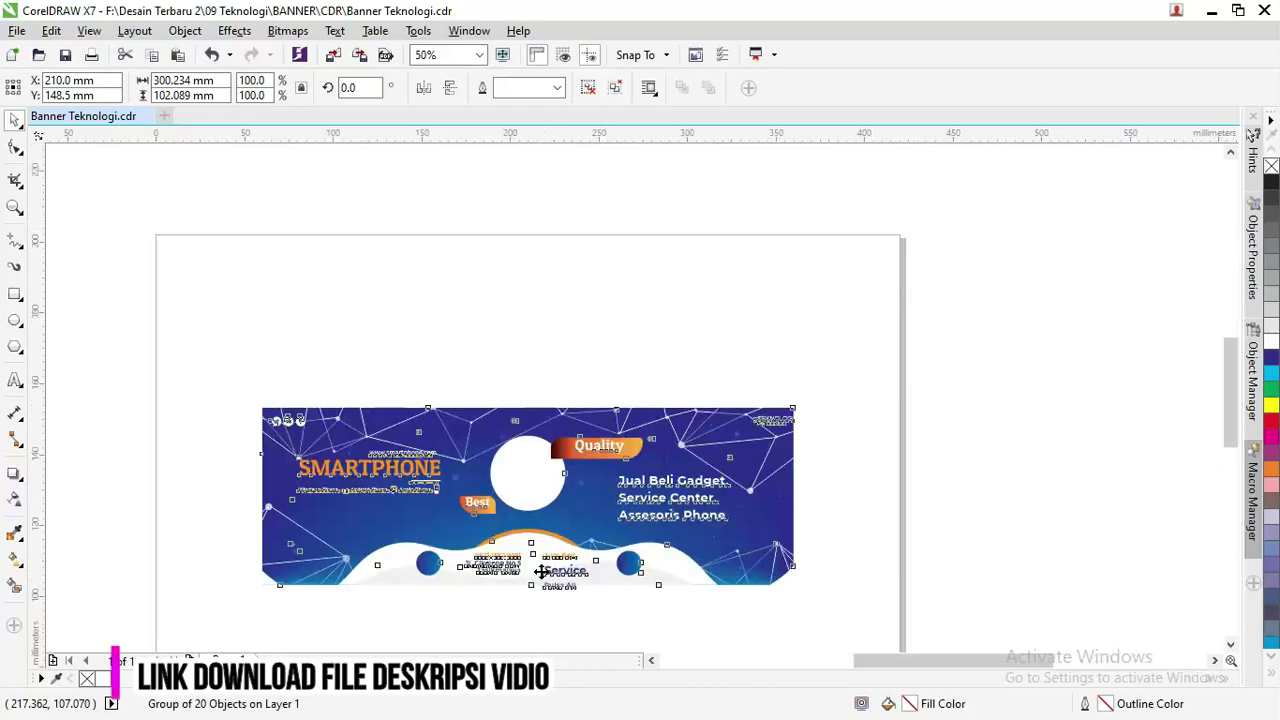
right_click(541, 571)
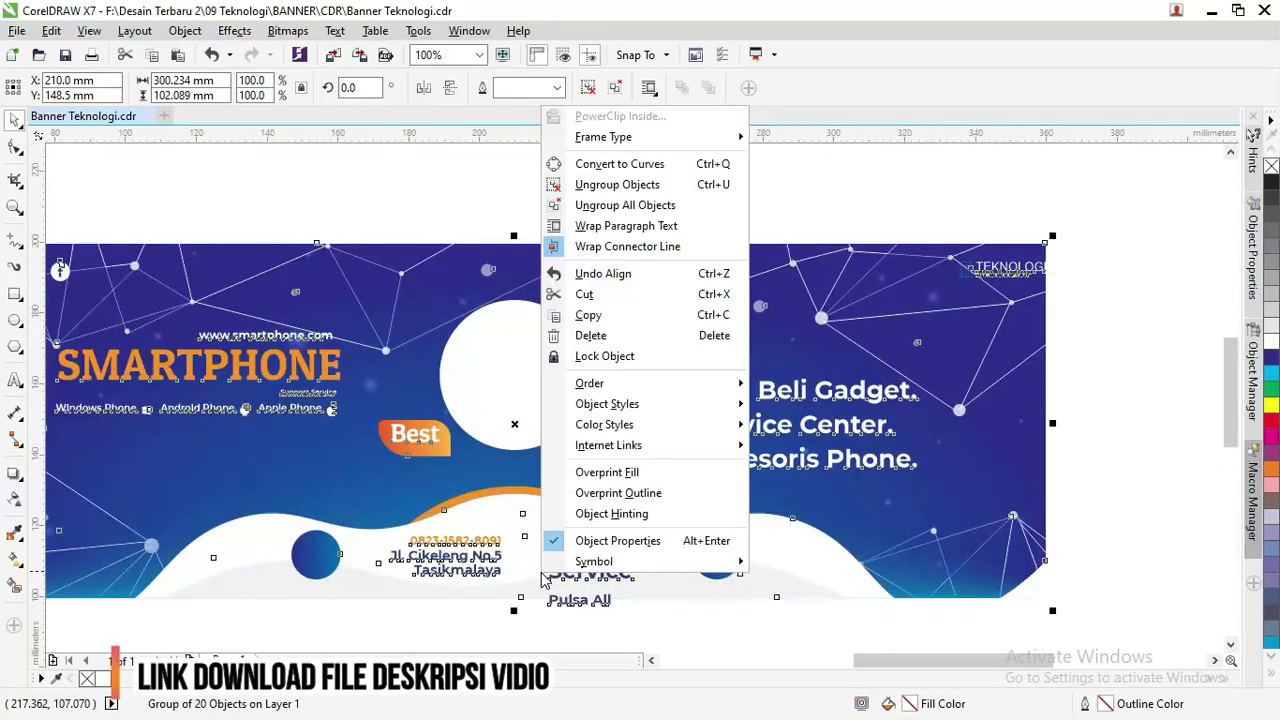
left_click(585, 180)
scroll(600, 437, "down", 2)
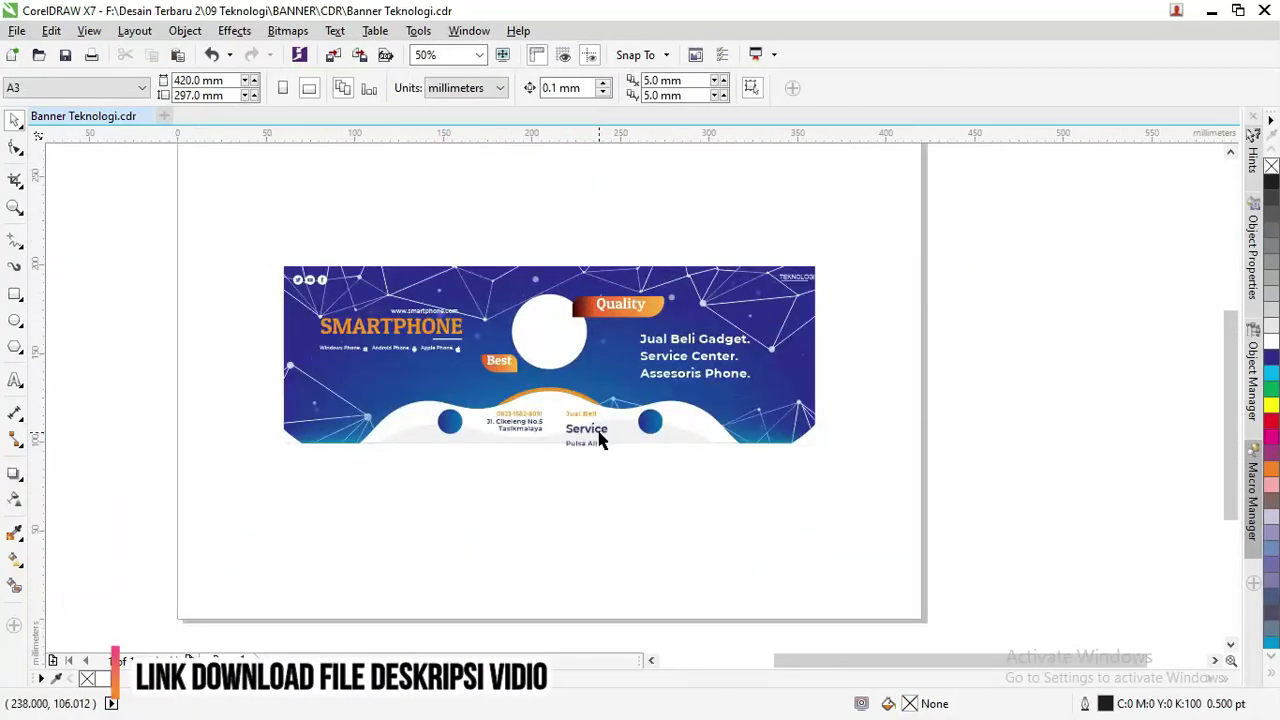
Ungroup the contact and service texts in the white wave at the banner's lower edge.
left_click(595, 433)
scroll(595, 433, "up", 2)
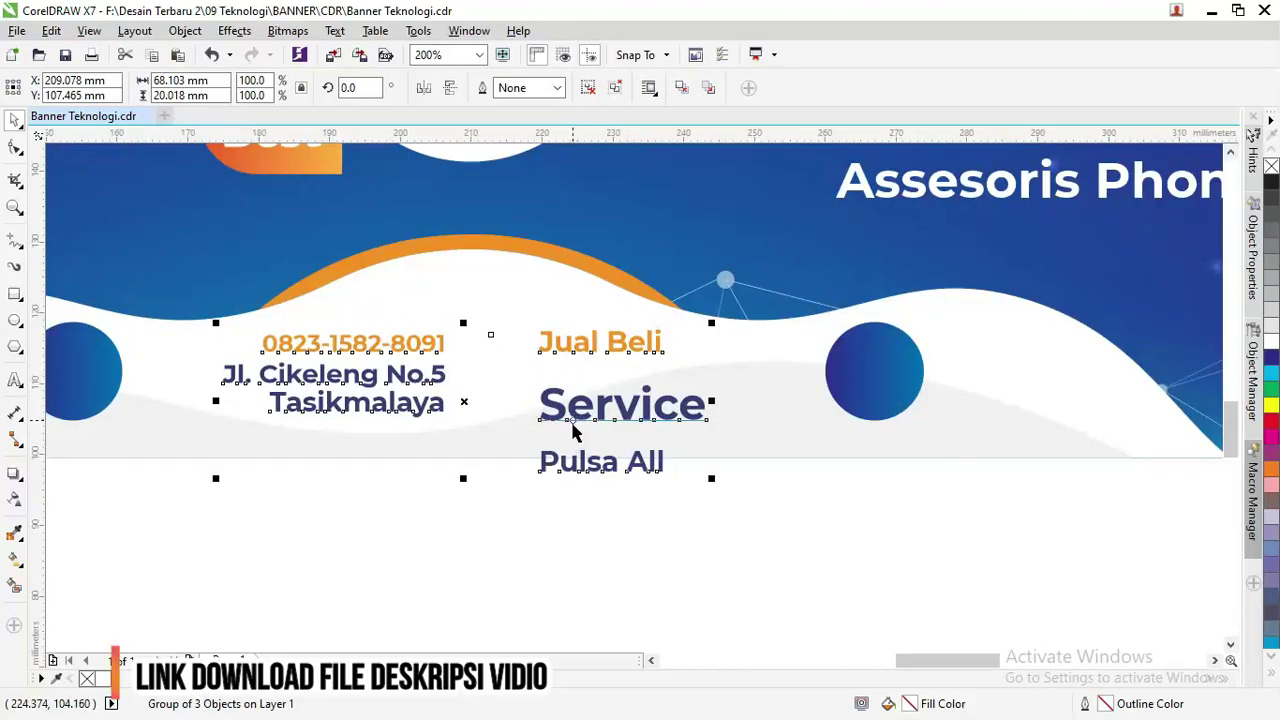
right_click(573, 430)
left_click(647, 333)
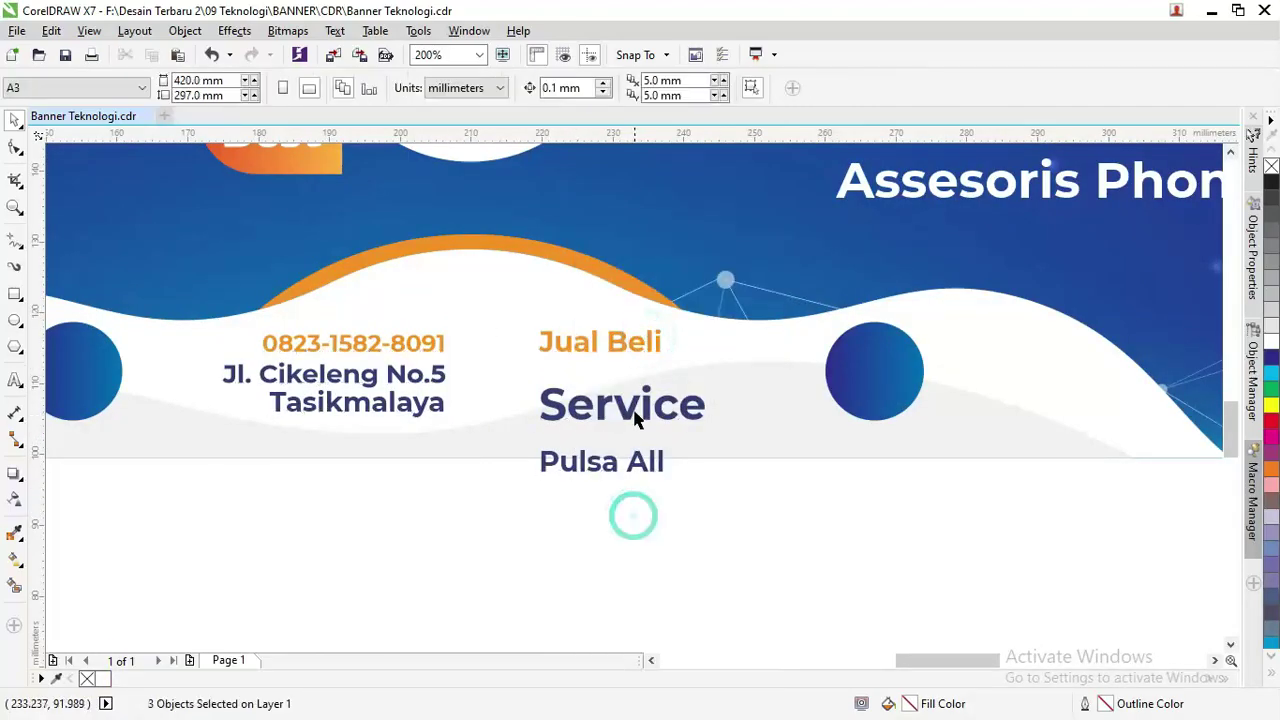
Ungroup the Jual Beli, Service, Pulsa All block so its text can be edited on its own.
left_click(16, 150)
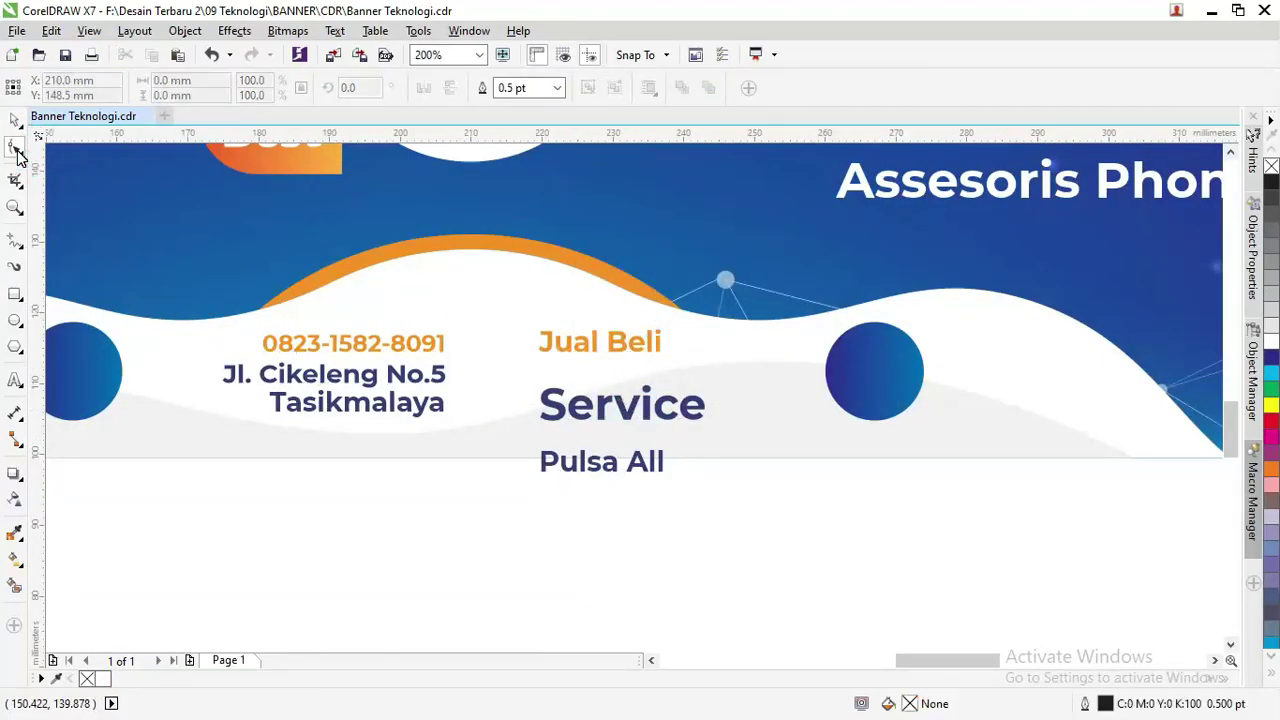
left_click(15, 119)
left_click(595, 418)
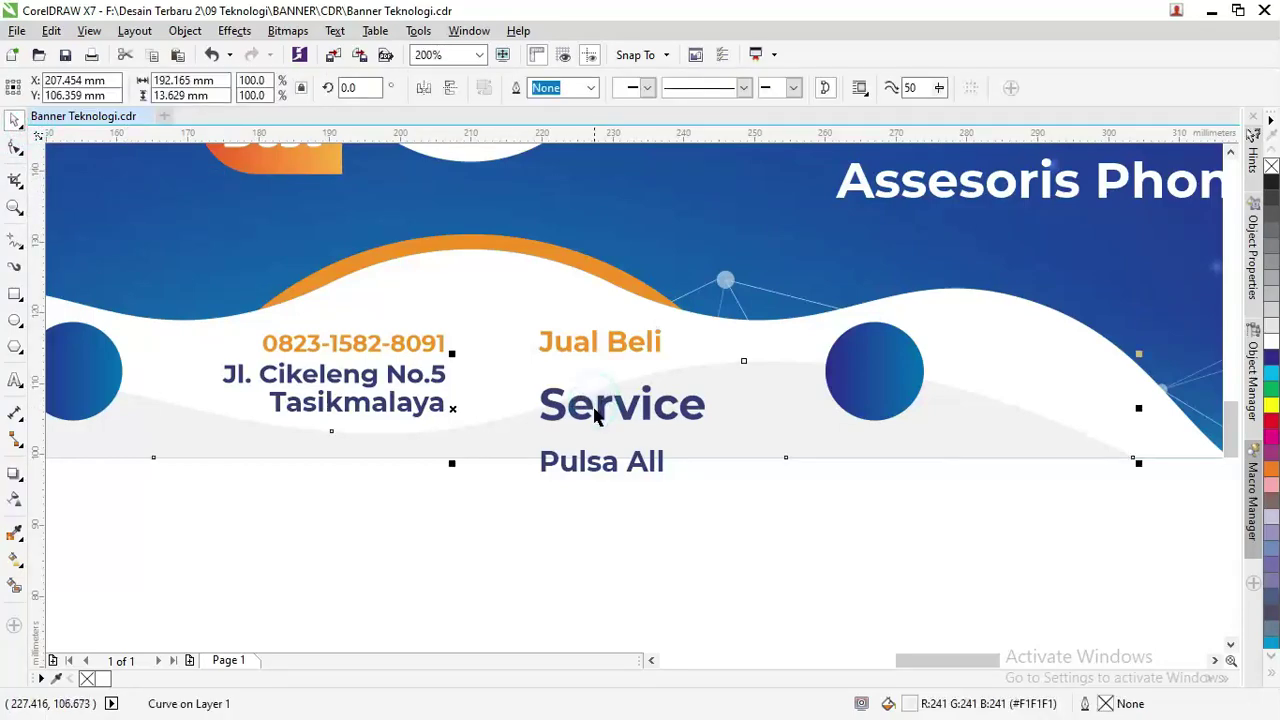
left_click(593, 412)
right_click(596, 412)
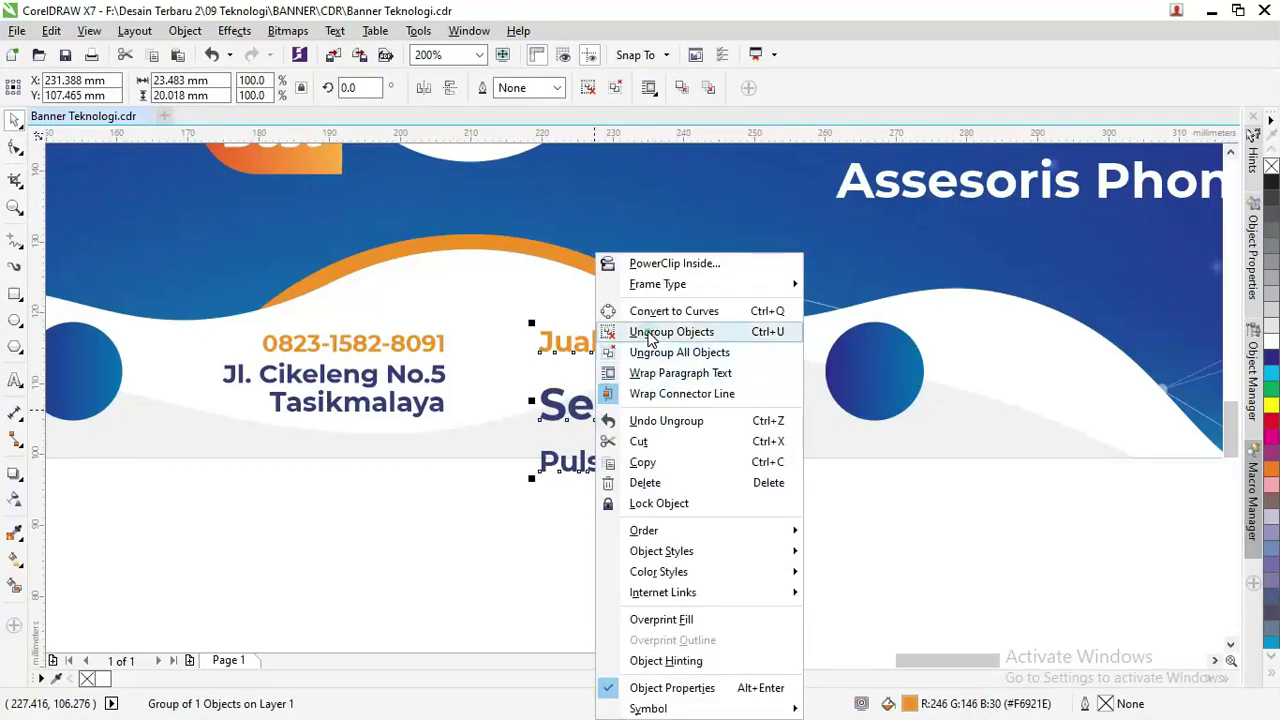
left_click(648, 332)
Tighten the line spacing of the Jual Beli, Service, Pulsa All text with the Shape tool so it fits inside the wave.
left_click(651, 458)
right_click(654, 460)
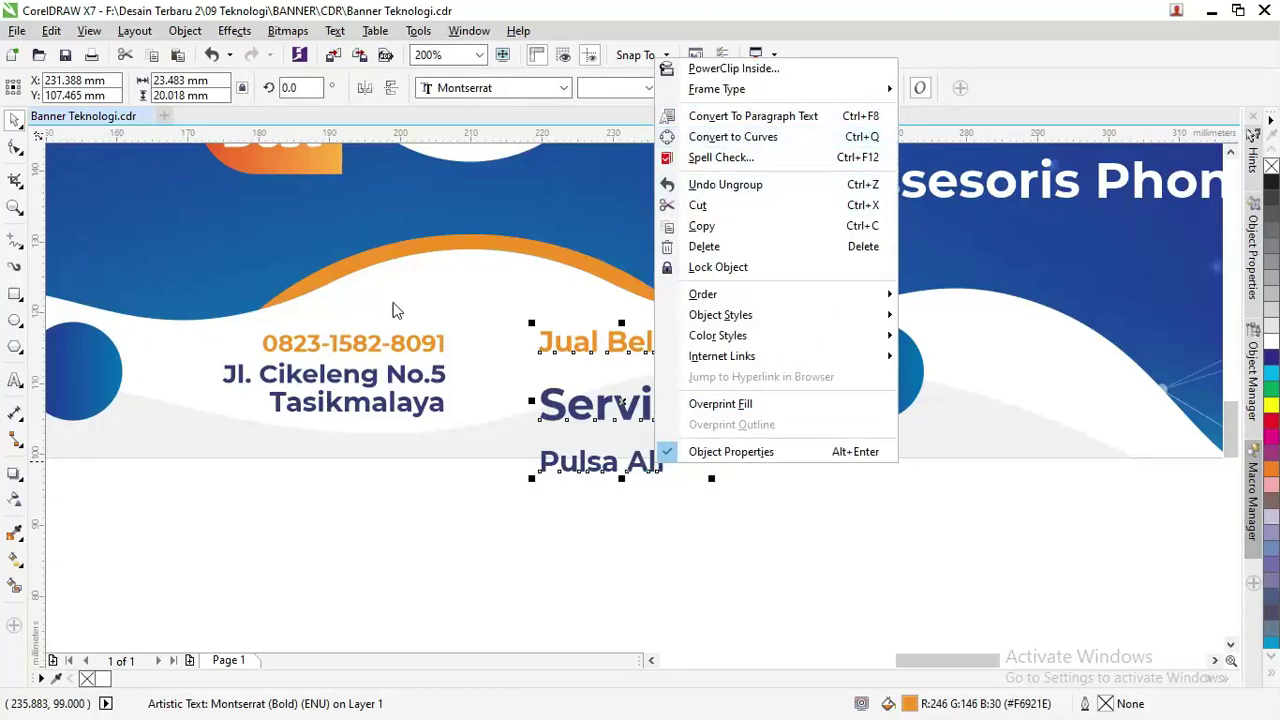
left_click(15, 380)
left_click(592, 410)
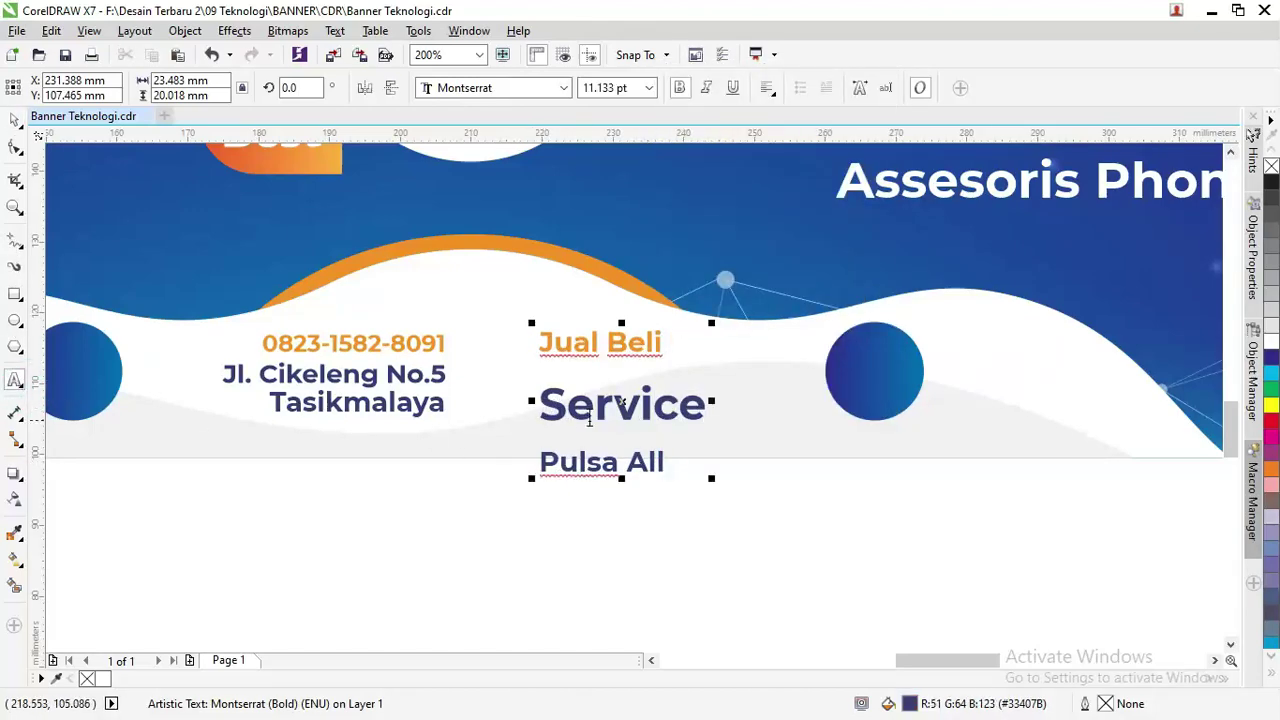
key("ctrl+a")
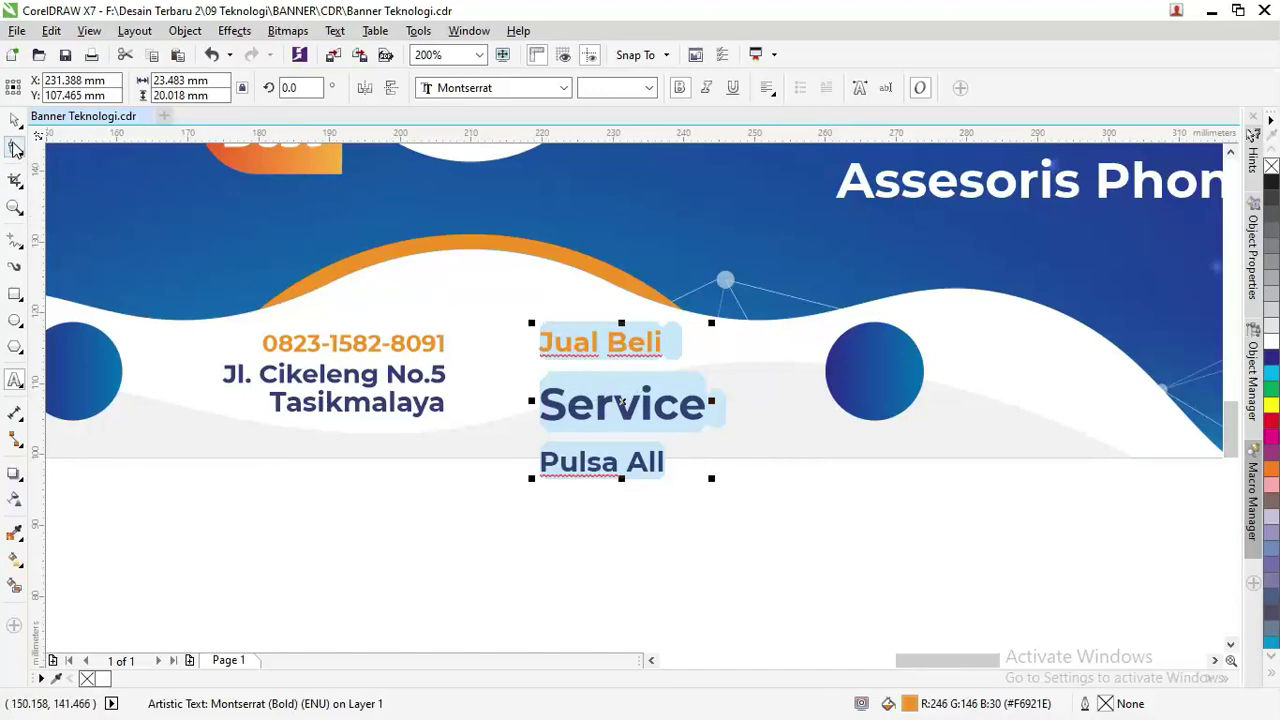
left_click(15, 148)
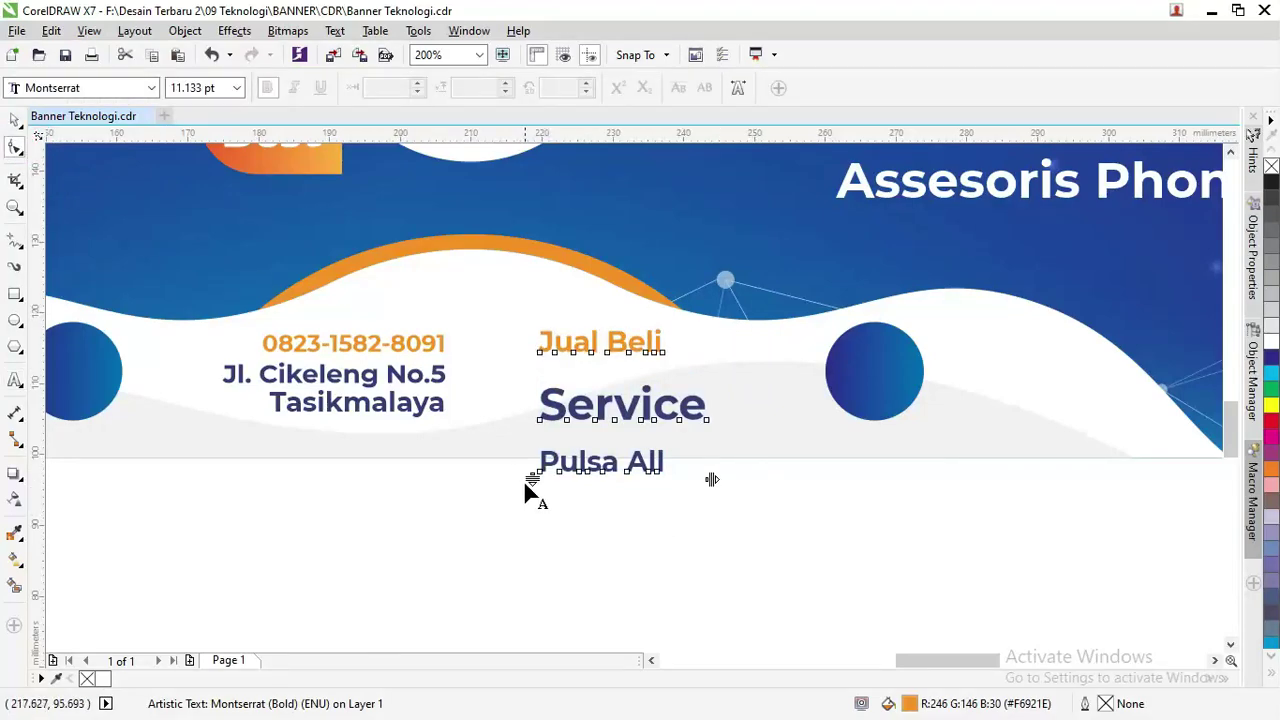
left_click_drag(533, 479, 535, 422)
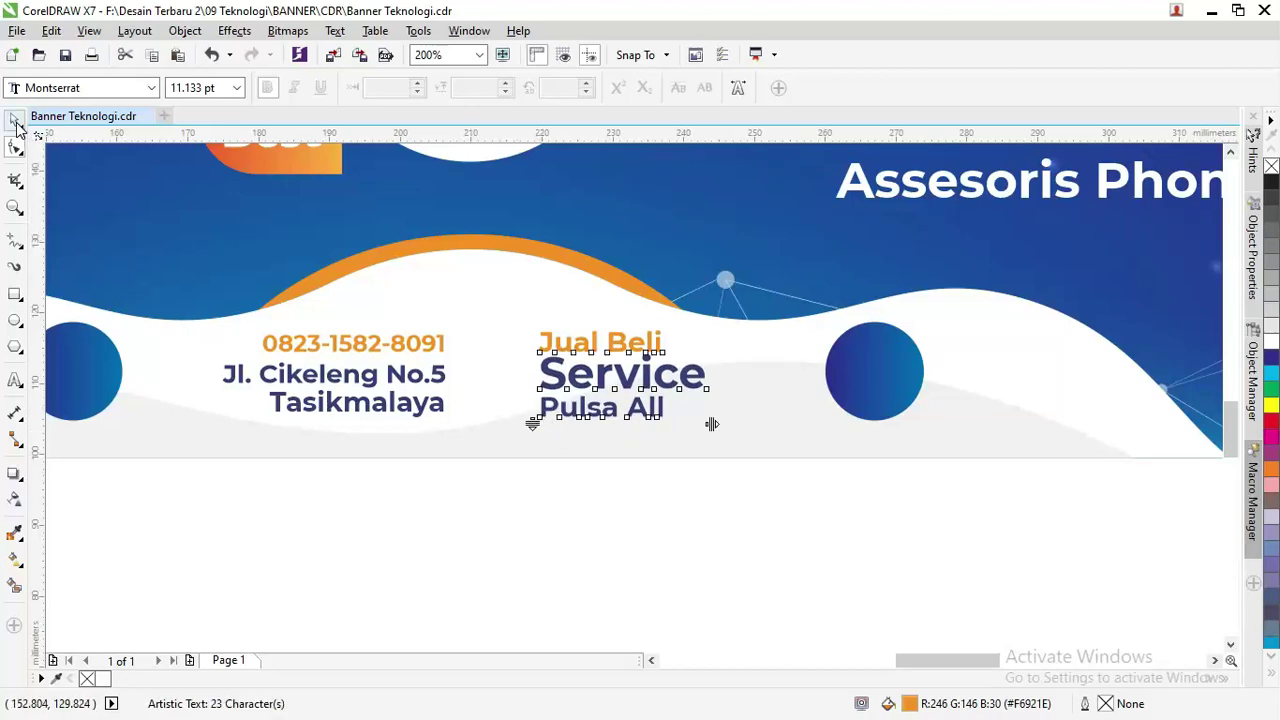
Highlight the phone number line with the Text tool to demonstrate that it is editable text.
left_click(14, 381)
left_click_drag(665, 410, 392, 350)
left_click(392, 350)
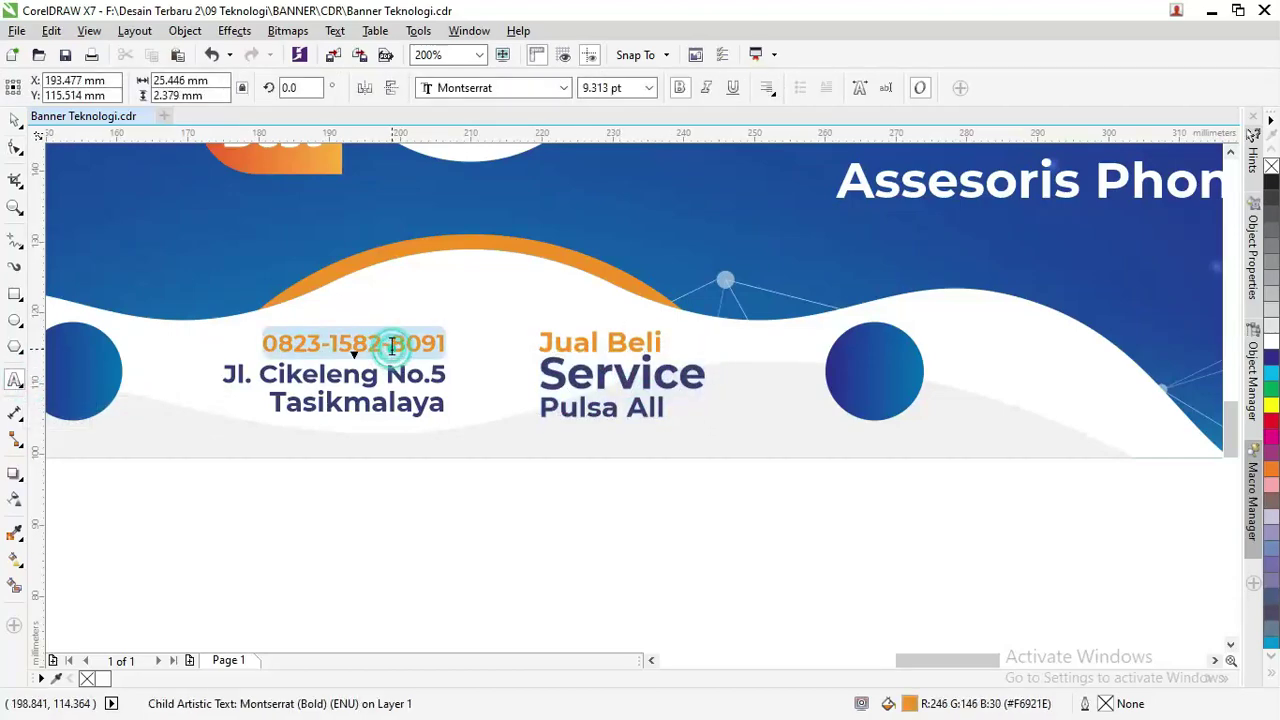
left_click(14, 118)
scroll(600, 370, "down", 1)
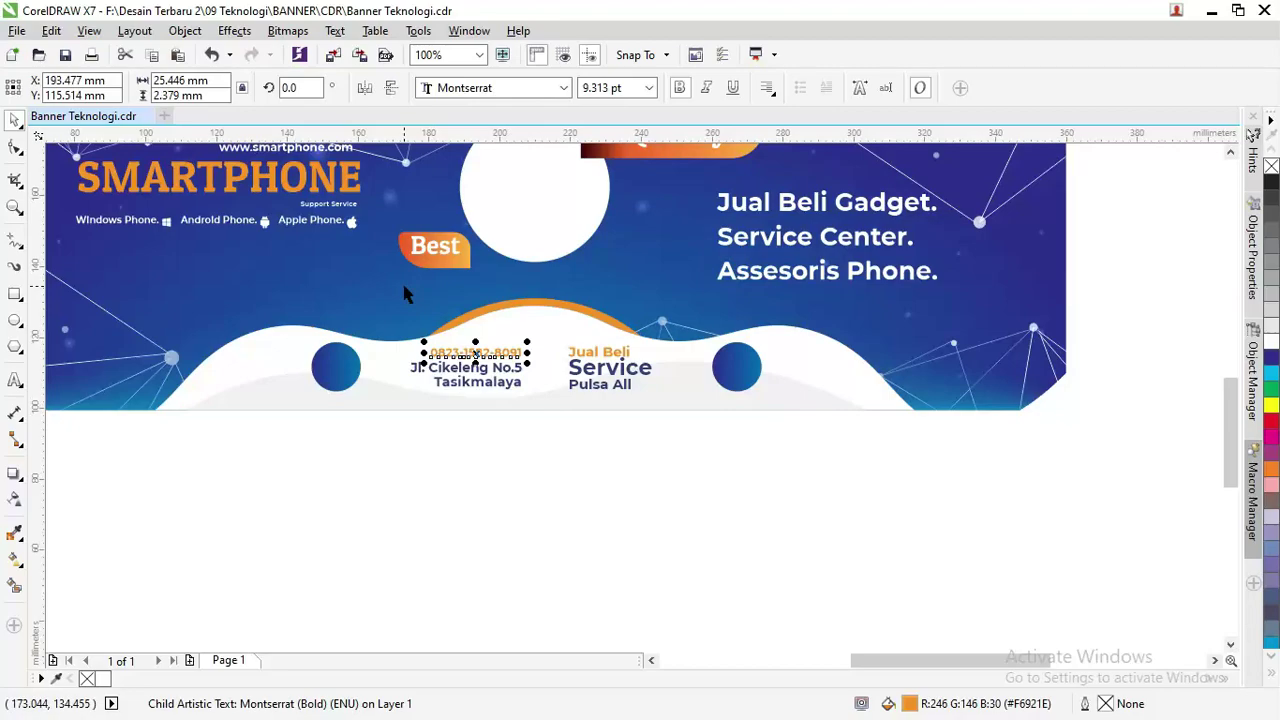
scroll(268, 234, "up", 2)
scroll(280, 272, "down", 2)
Highlight the SMARTPHONE heading with the Text tool to demonstrate that it is editable text.
left_click(291, 198)
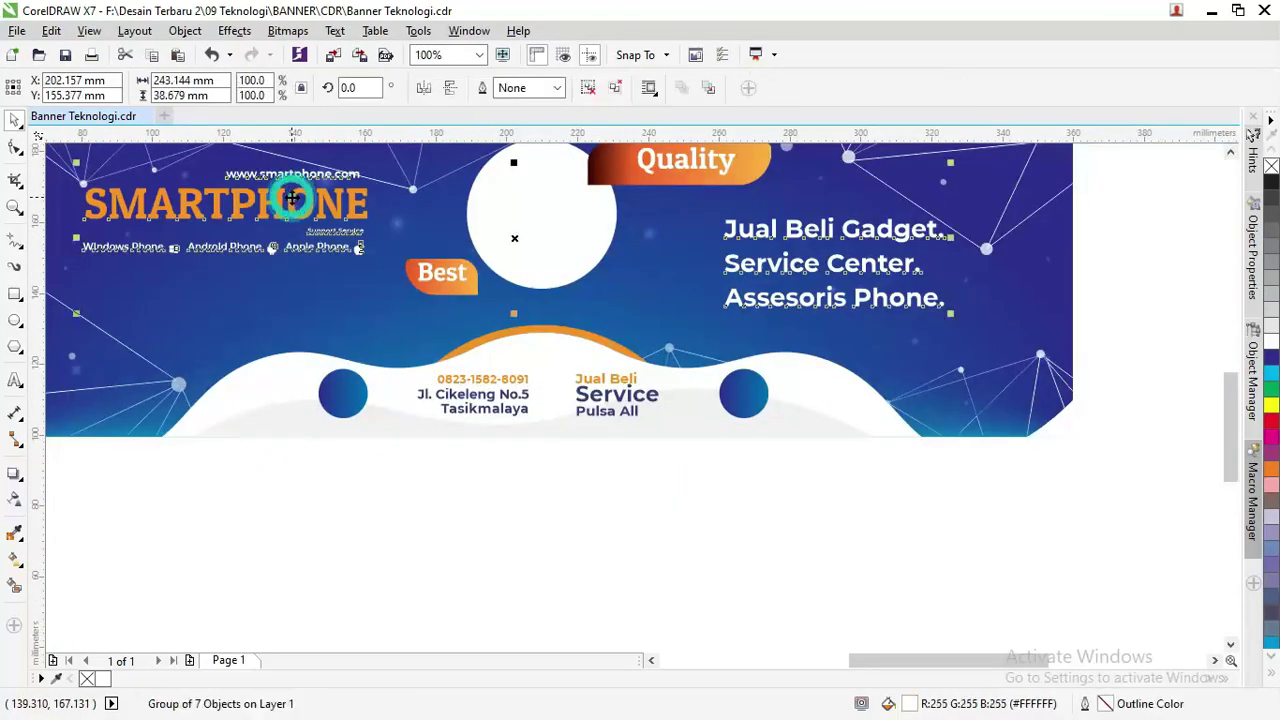
left_click(15, 381)
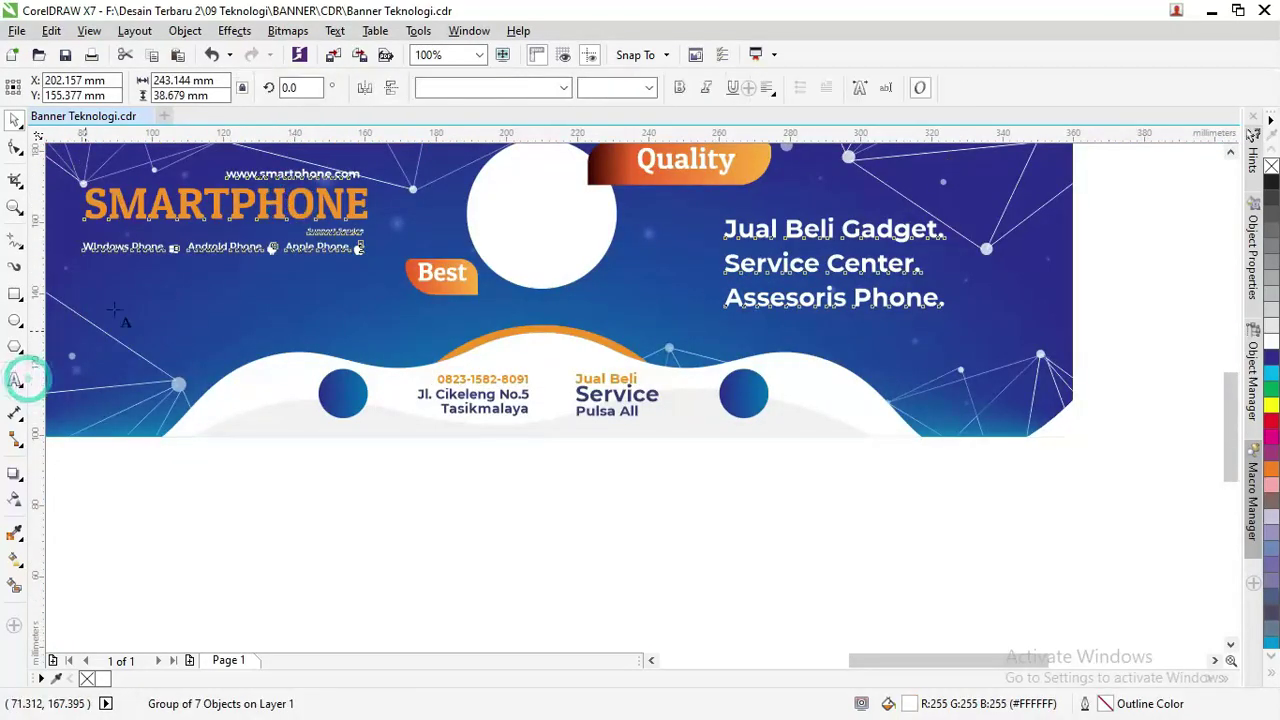
left_click(228, 200)
left_click_drag(86, 201, 370, 201)
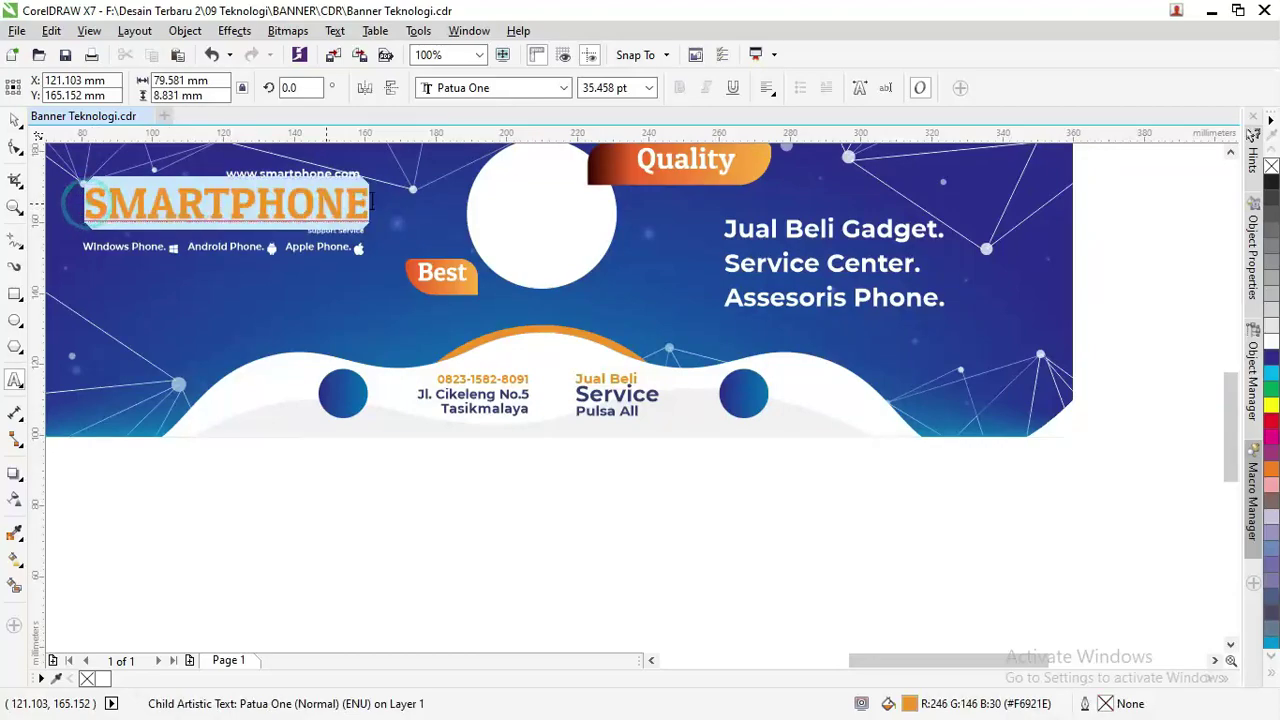
left_click(15, 118)
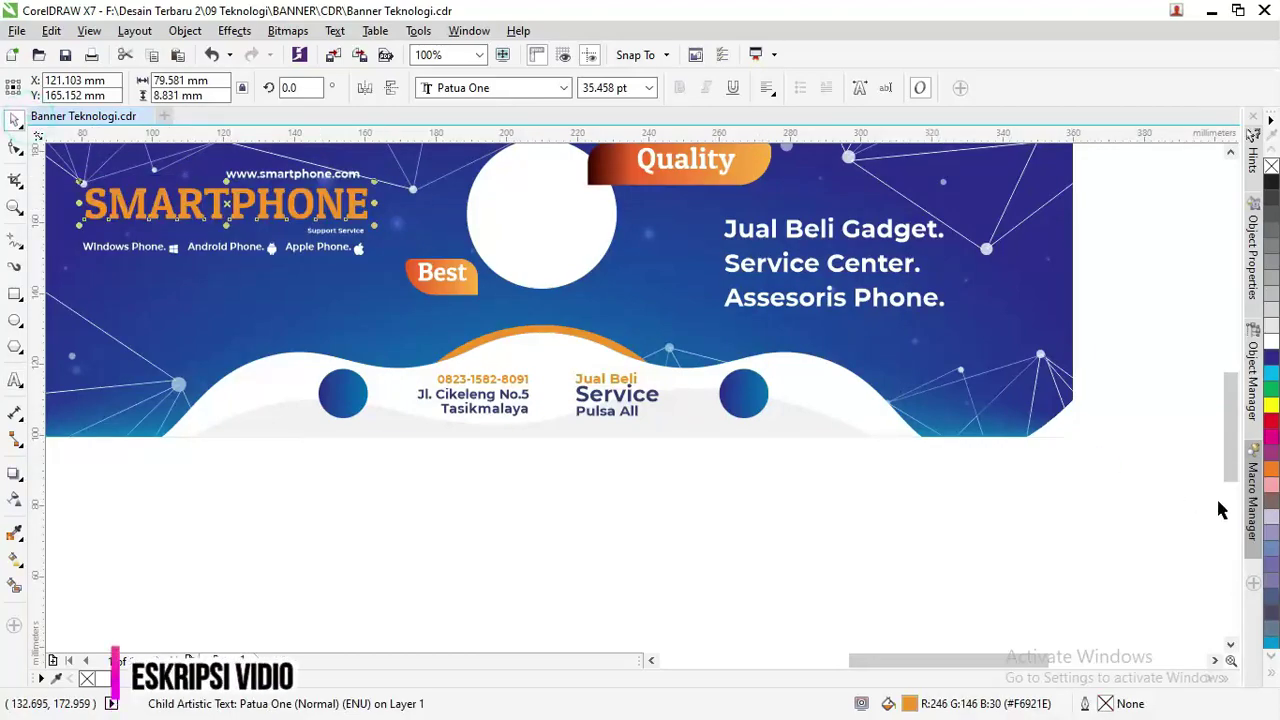
left_click_drag(1238, 454, 1236, 430)
left_click(622, 409)
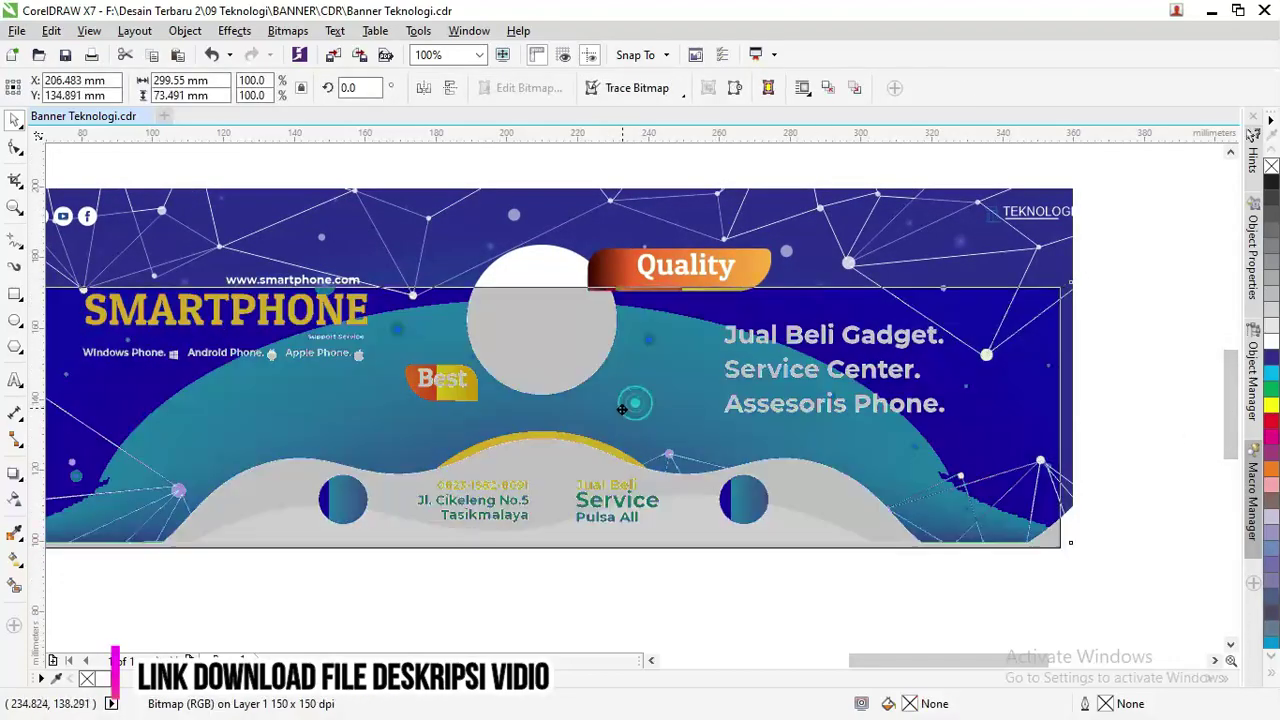
key("ctrl+z")
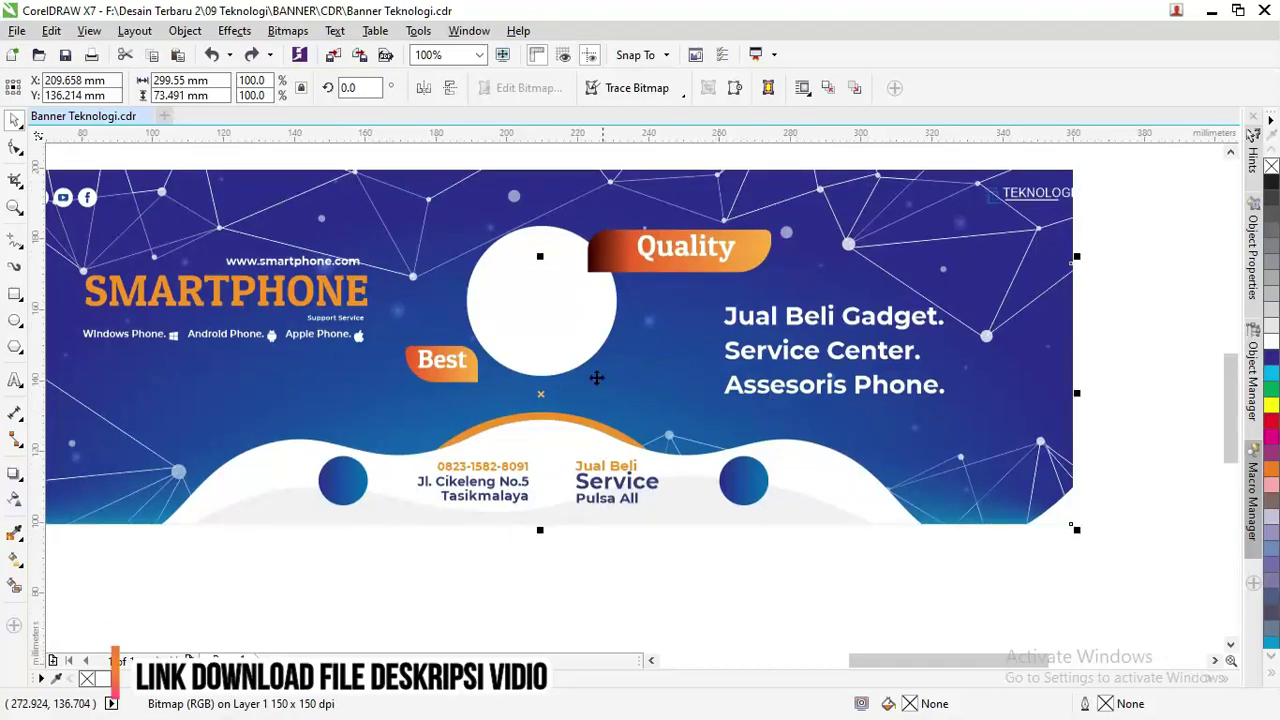
Move the cyan glow bitmap out of the banner's background to the empty area below and right of it.
scroll(594, 374, "down", 3)
scroll(636, 409, "up", 3)
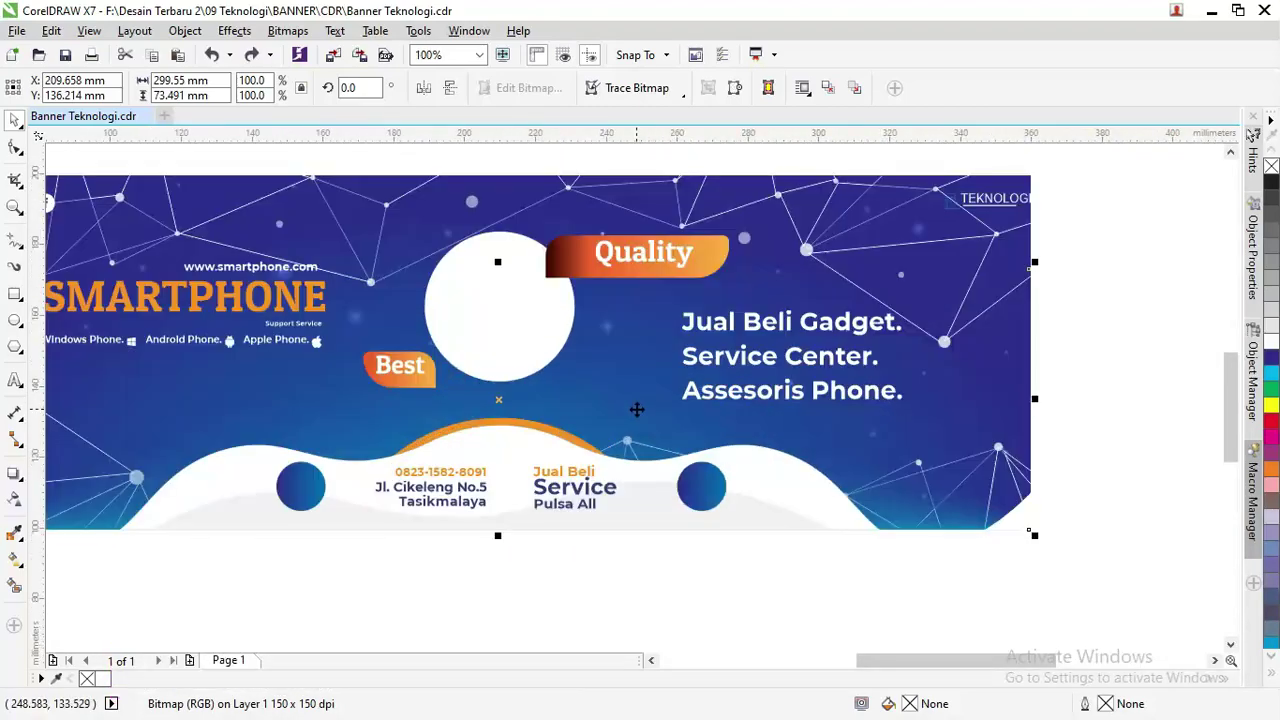
scroll(639, 409, "down", 3)
left_click_drag(482, 413, 657, 520)
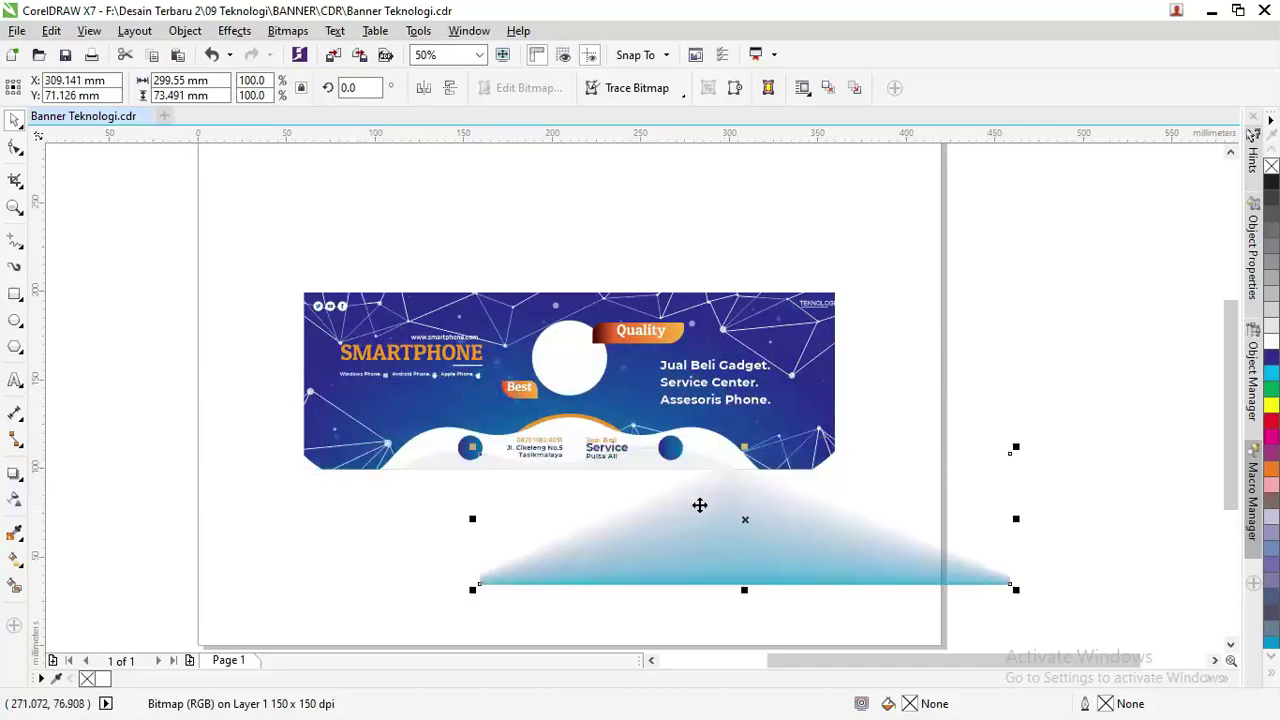
Recolour the outer stop of the banner background's elliptical gradient from blue to purple (#5713C4) with the Interactive Fill tool.
left_click(448, 433)
left_click(430, 395)
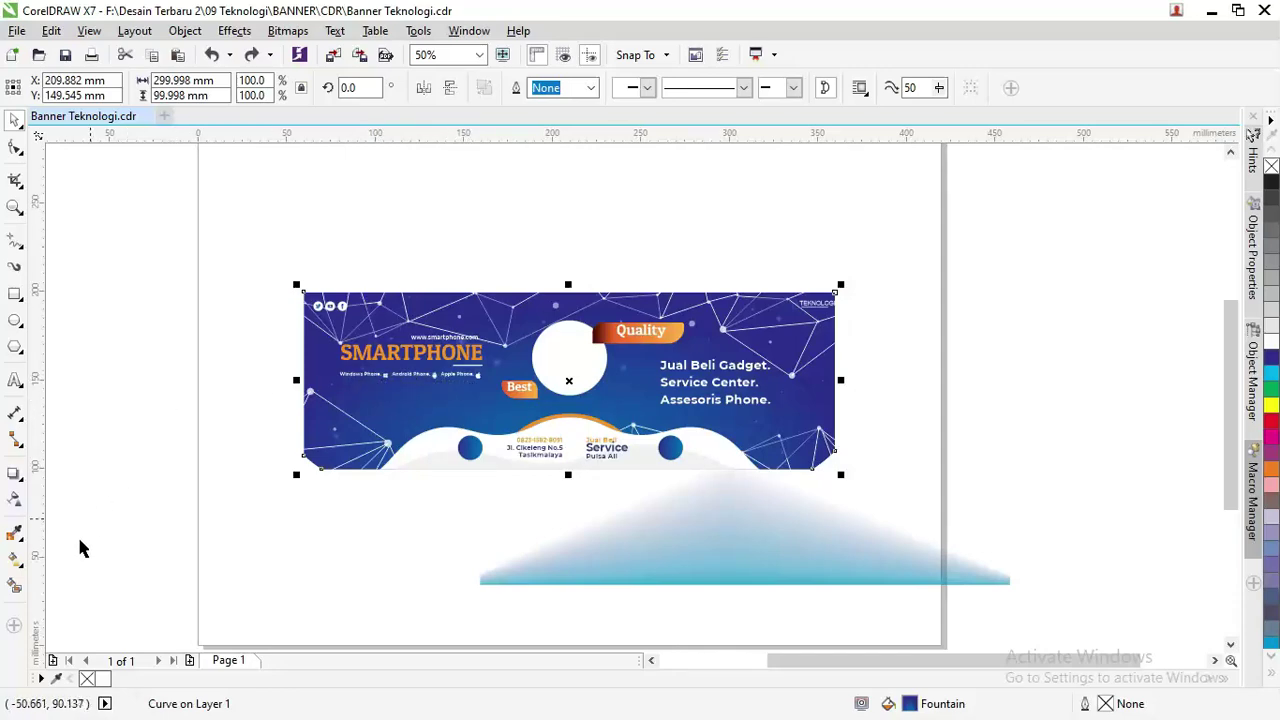
left_click(14, 560)
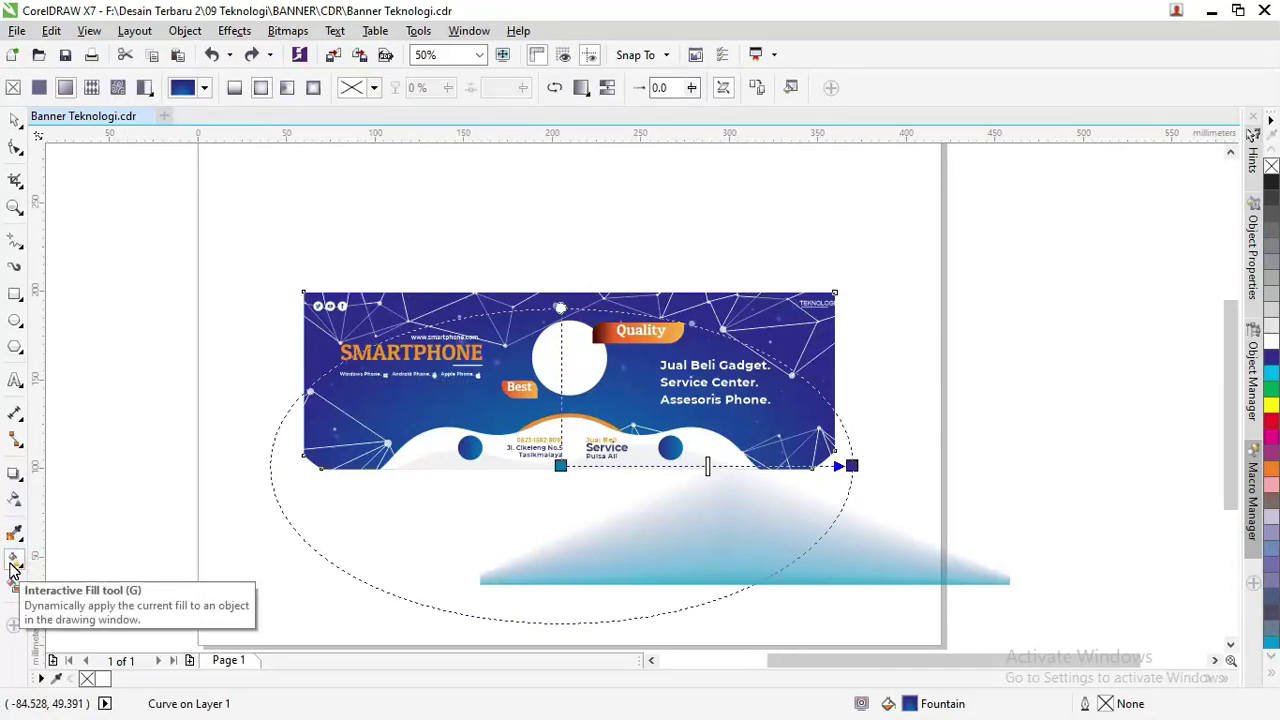
left_click(851, 465)
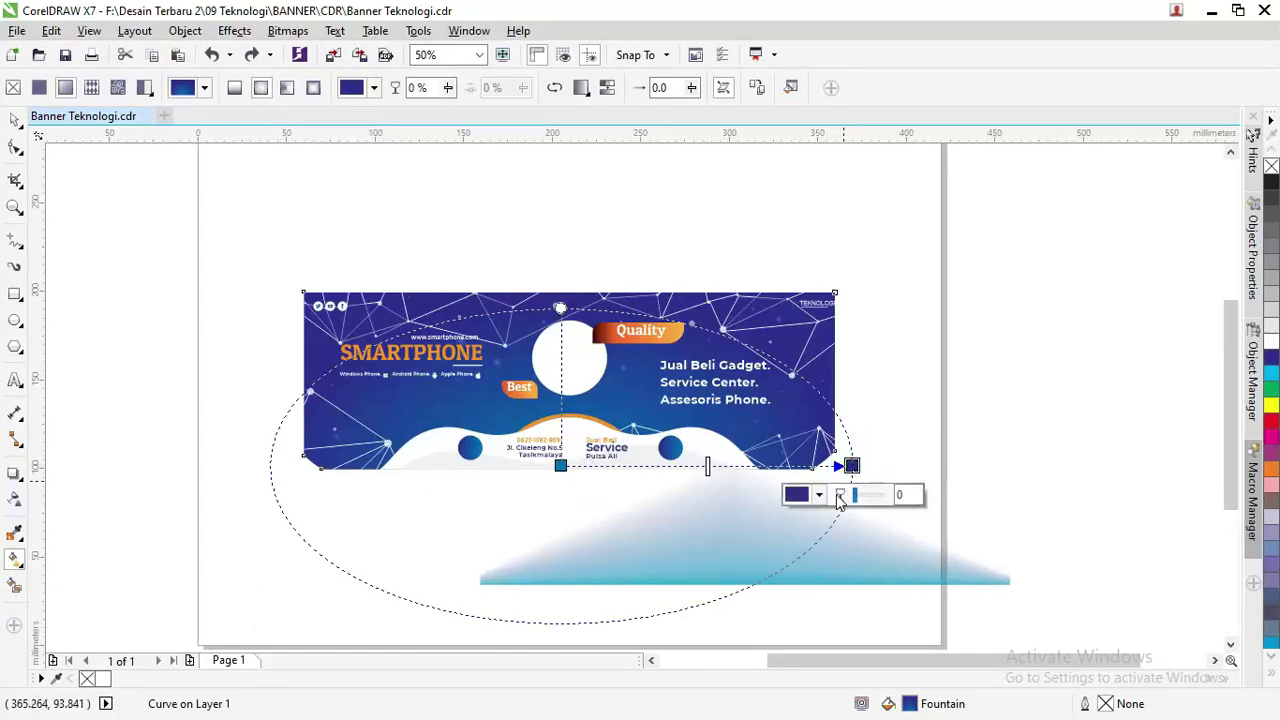
left_click(820, 496)
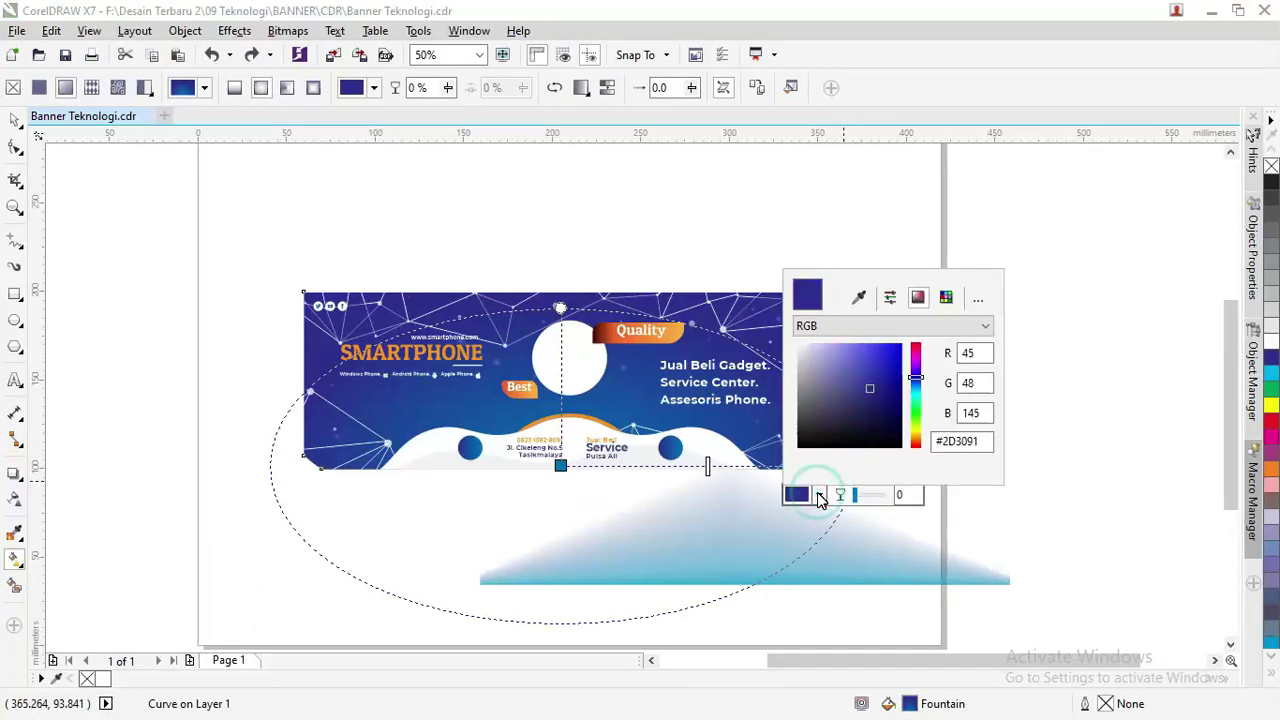
left_click(875, 375)
mouse_move(876, 380)
left_mouse_down()
mouse_move(866, 375)
mouse_move(917, 379)
mouse_move(917, 358)
mouse_move(919, 374)
mouse_move(893, 372)
left_mouse_up()
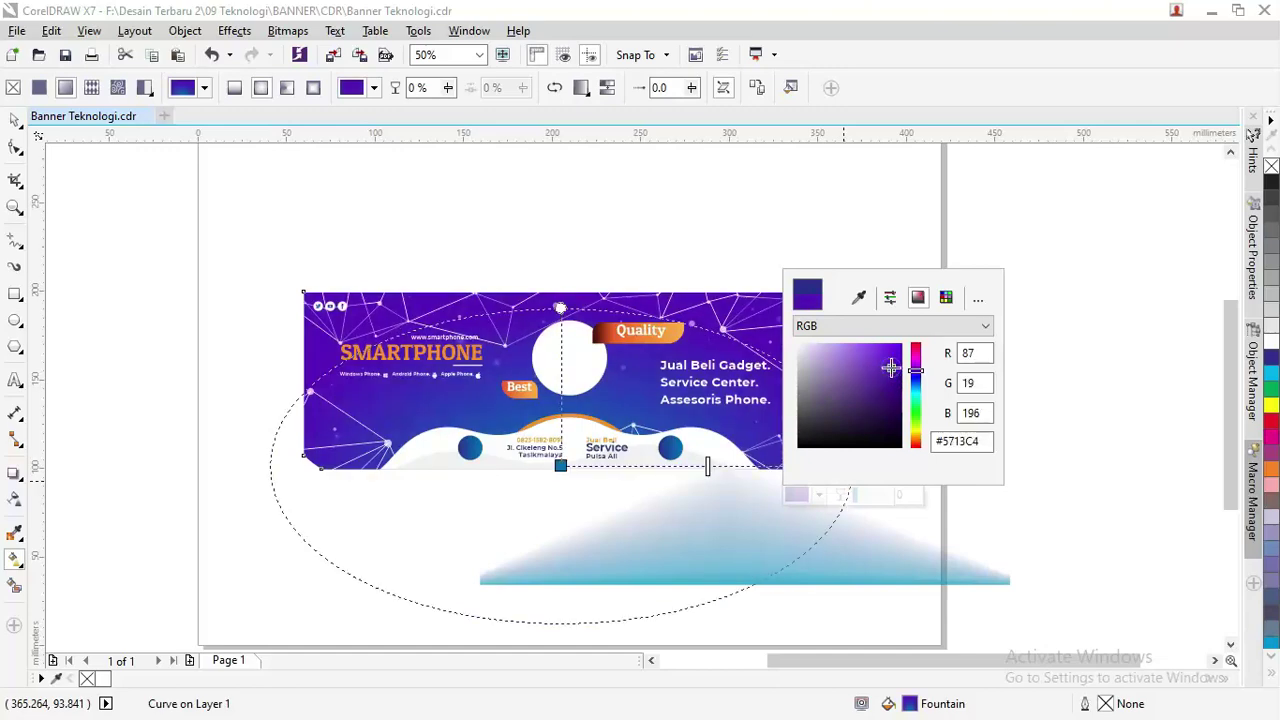
left_click(893, 373)
left_click(560, 466)
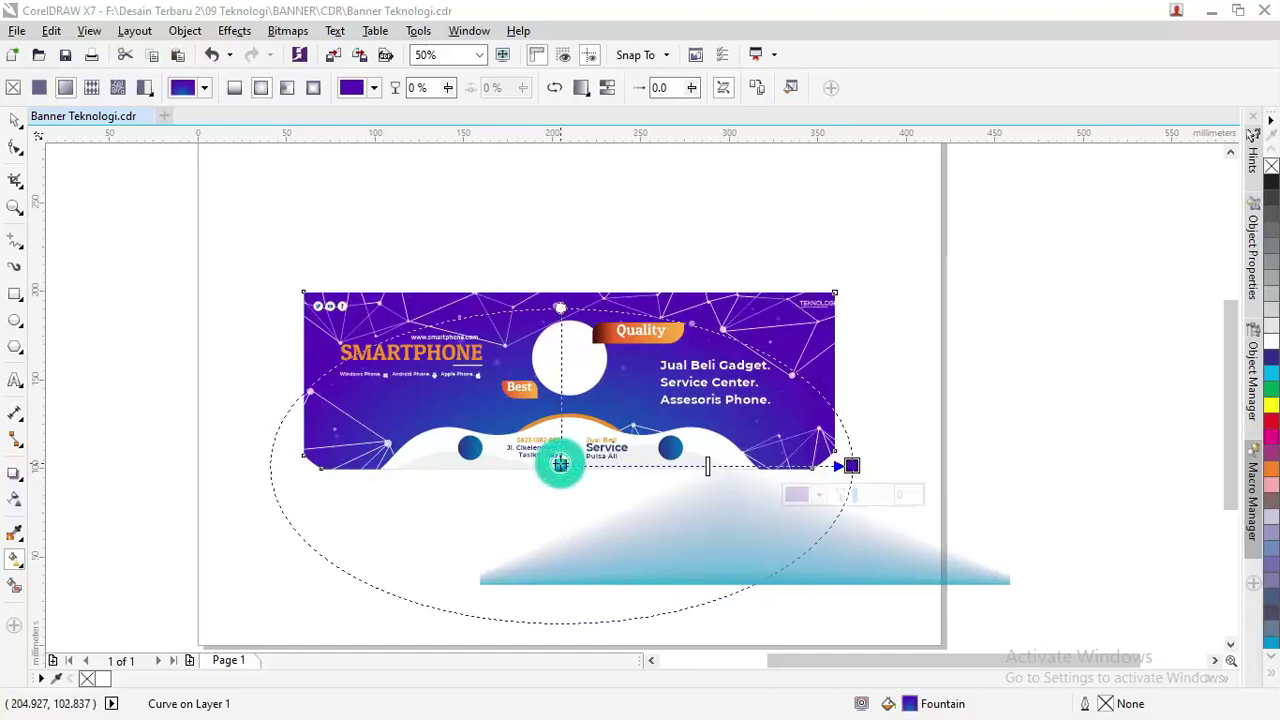
left_click(14, 120)
left_click(94, 166)
Copy the banner background's purple gradient fill onto the two grouped circles in the white wave with the Interactive Fill tool.
scroll(461, 489, "up", 2)
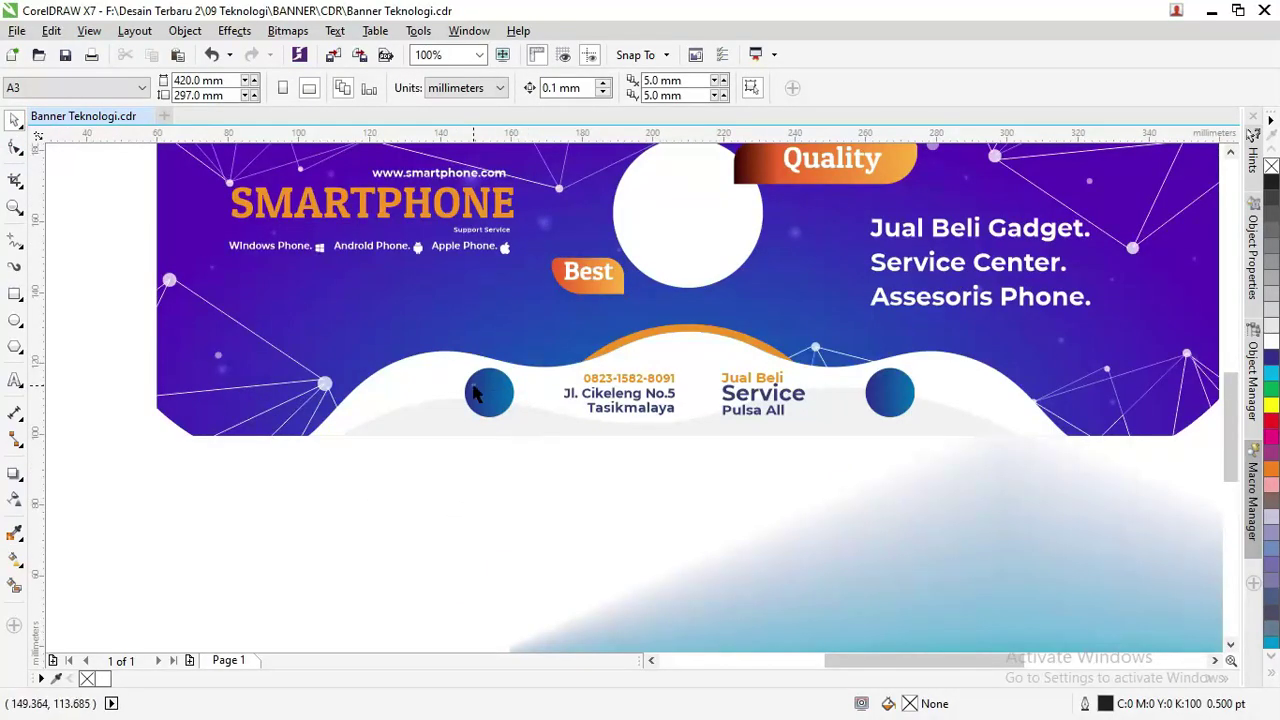
left_click_drag(476, 394, 470, 401)
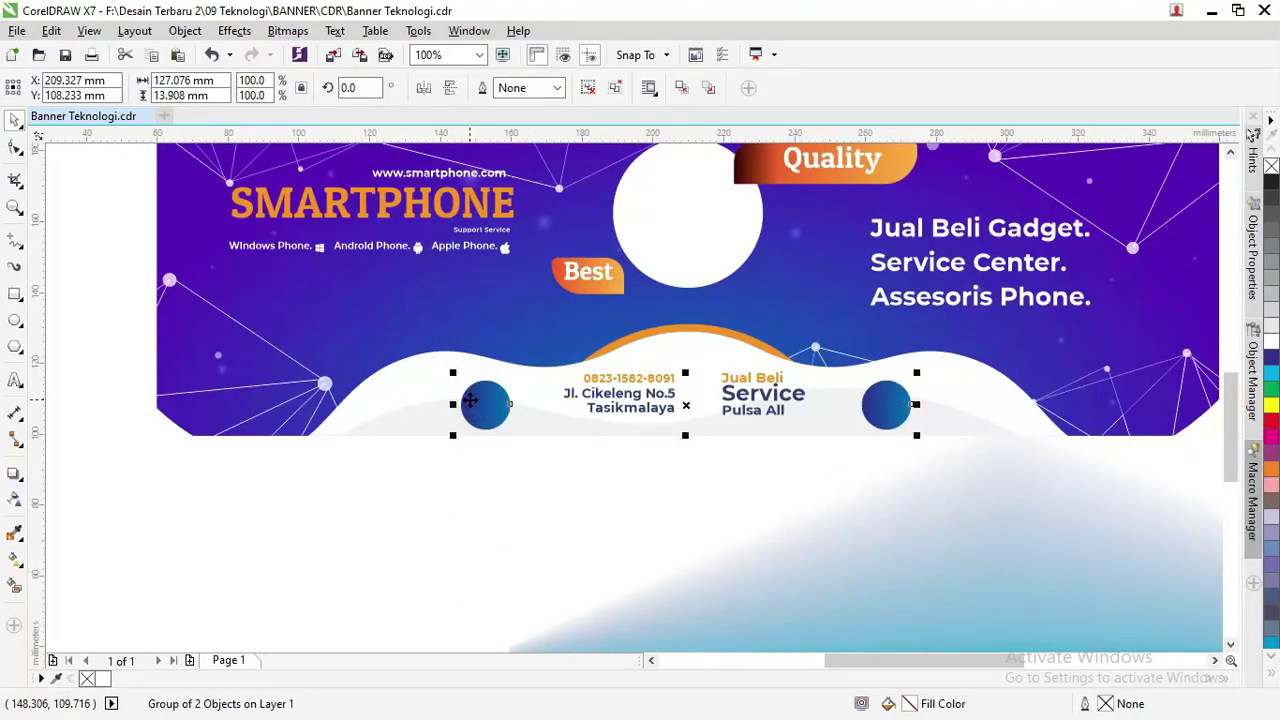
key("ctrl+z")
scroll(489, 393, "down", 2)
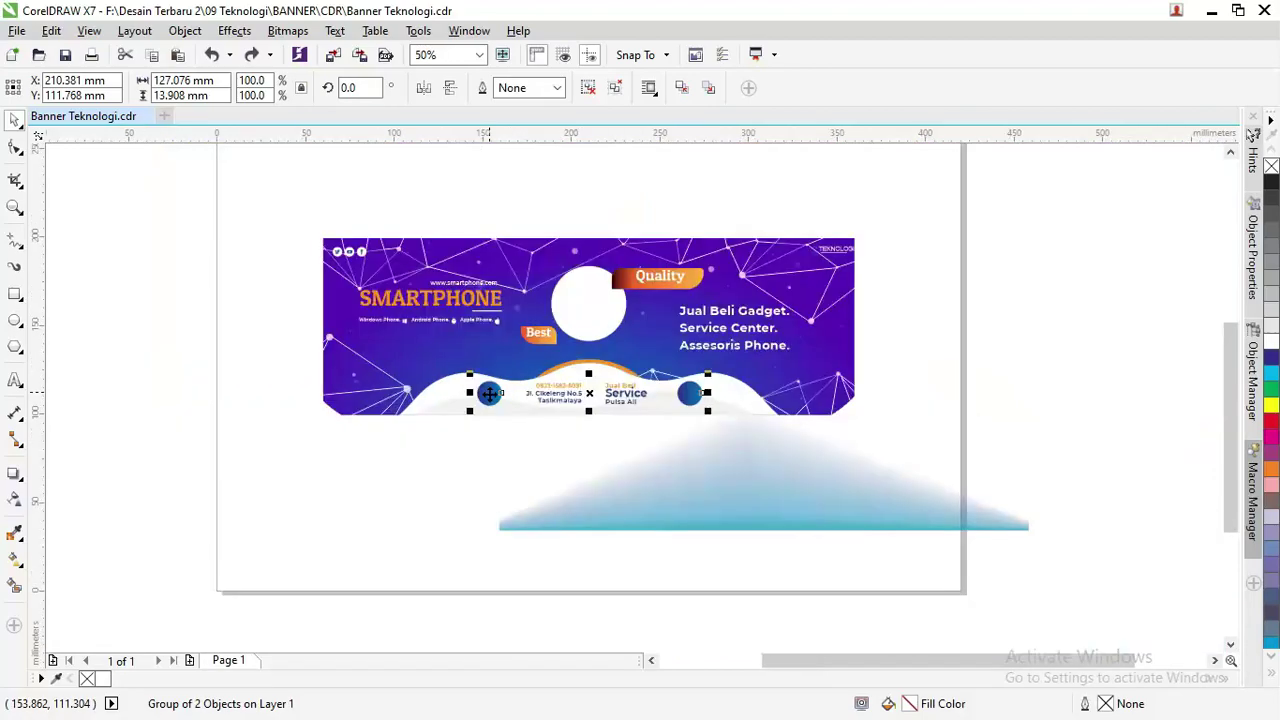
left_click(18, 564)
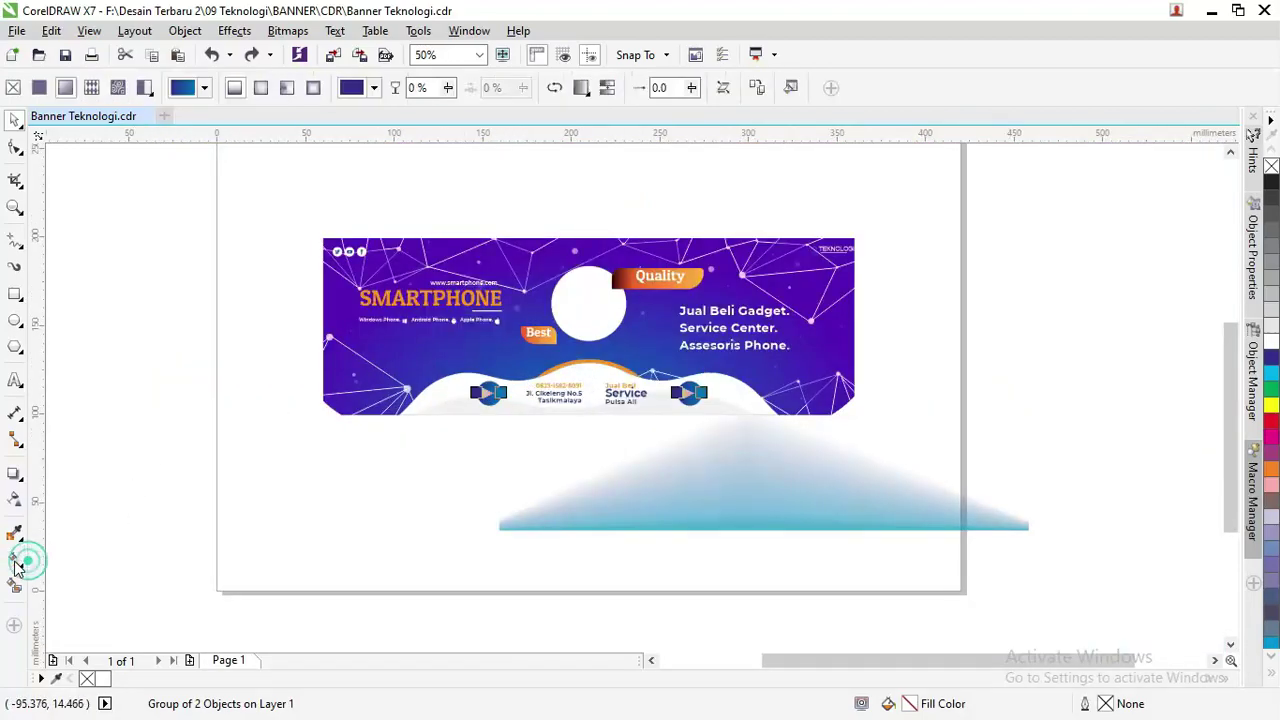
left_click(757, 90)
left_click(498, 348)
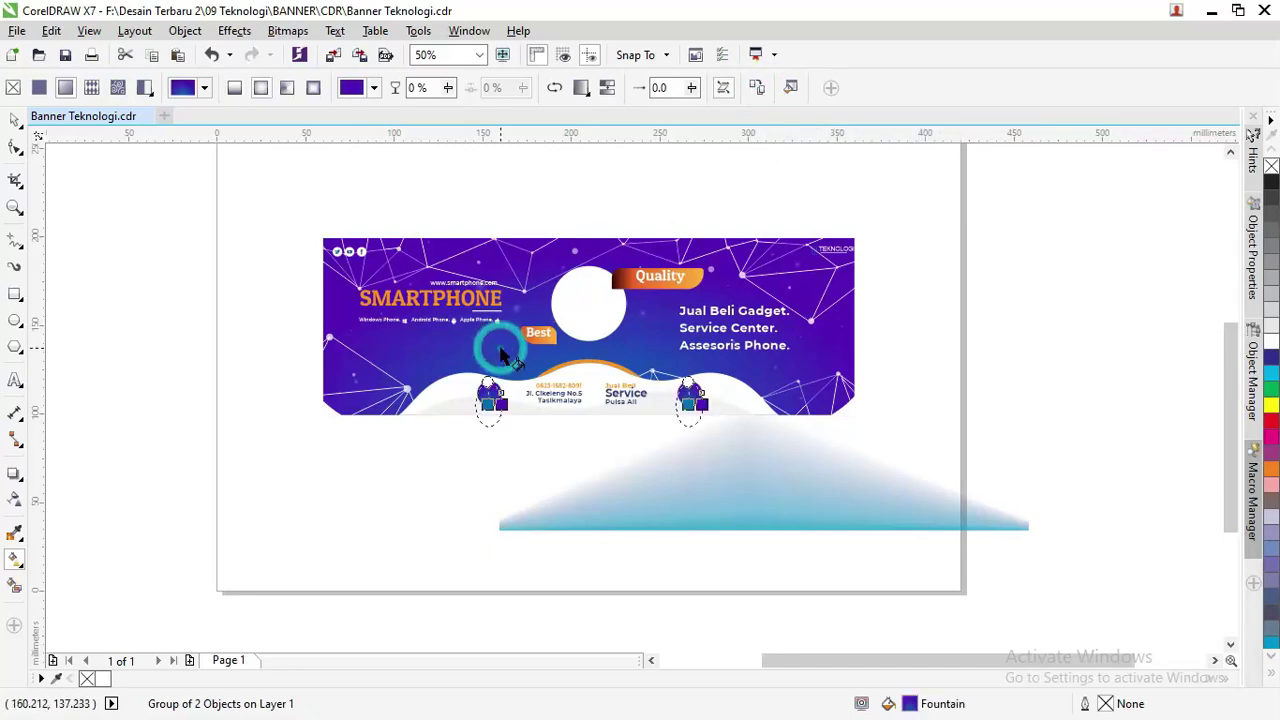
scroll(508, 356, "up", 2)
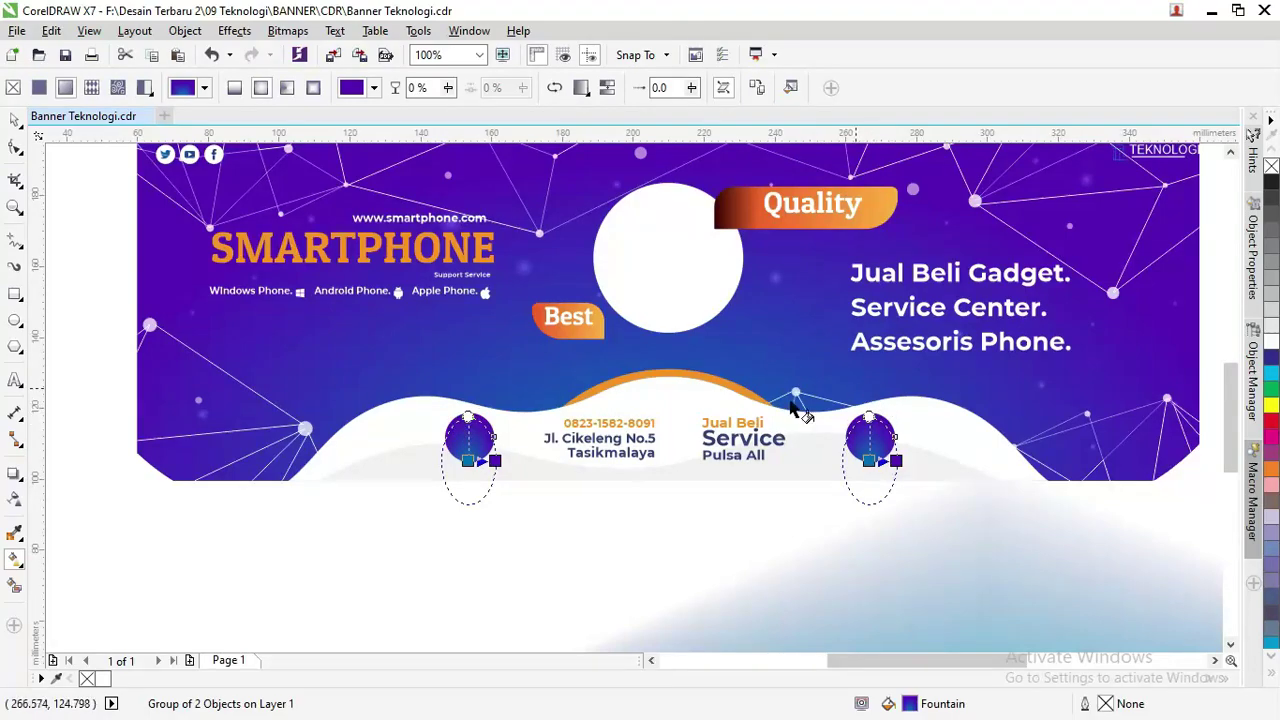
left_click(14, 122)
left_click(209, 491)
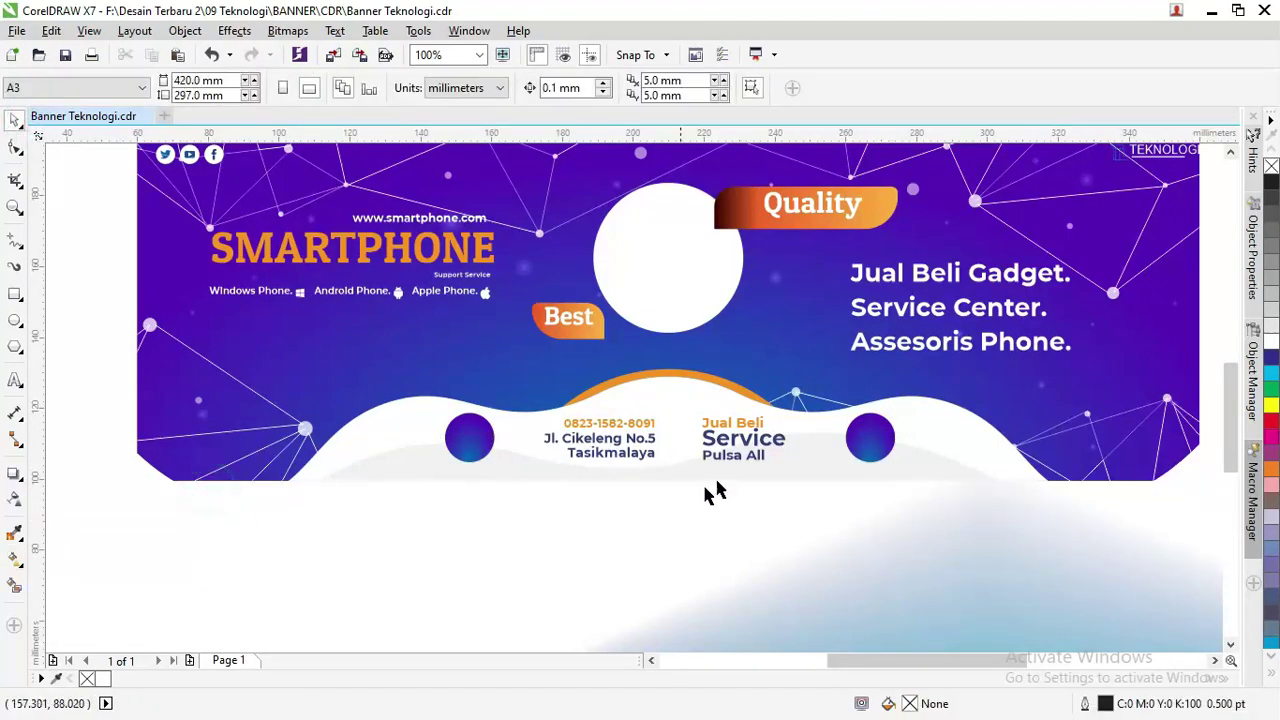
scroll(498, 427, "down", 2)
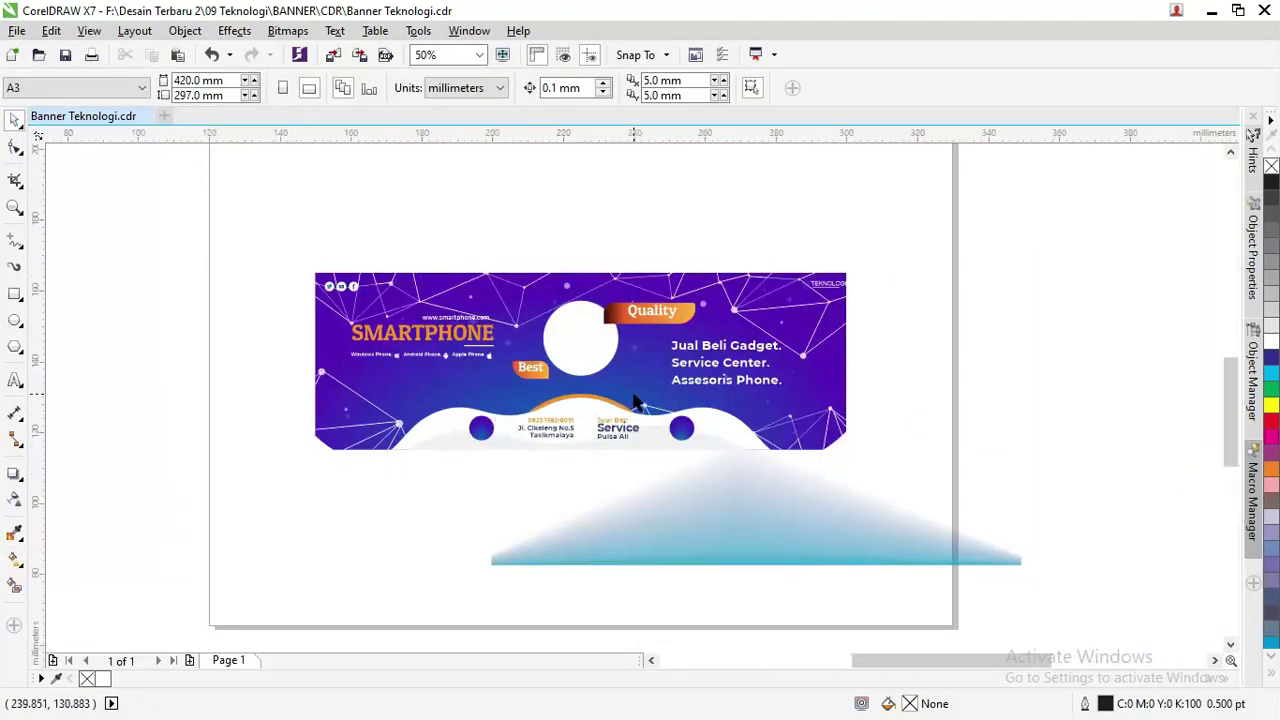
scroll(748, 542, "up", 2)
scroll(770, 550, "down", 2)
Undo the purple recolouring of the background and circles as well as the cyan glow bitmap's move out of the banner.
left_click(779, 574)
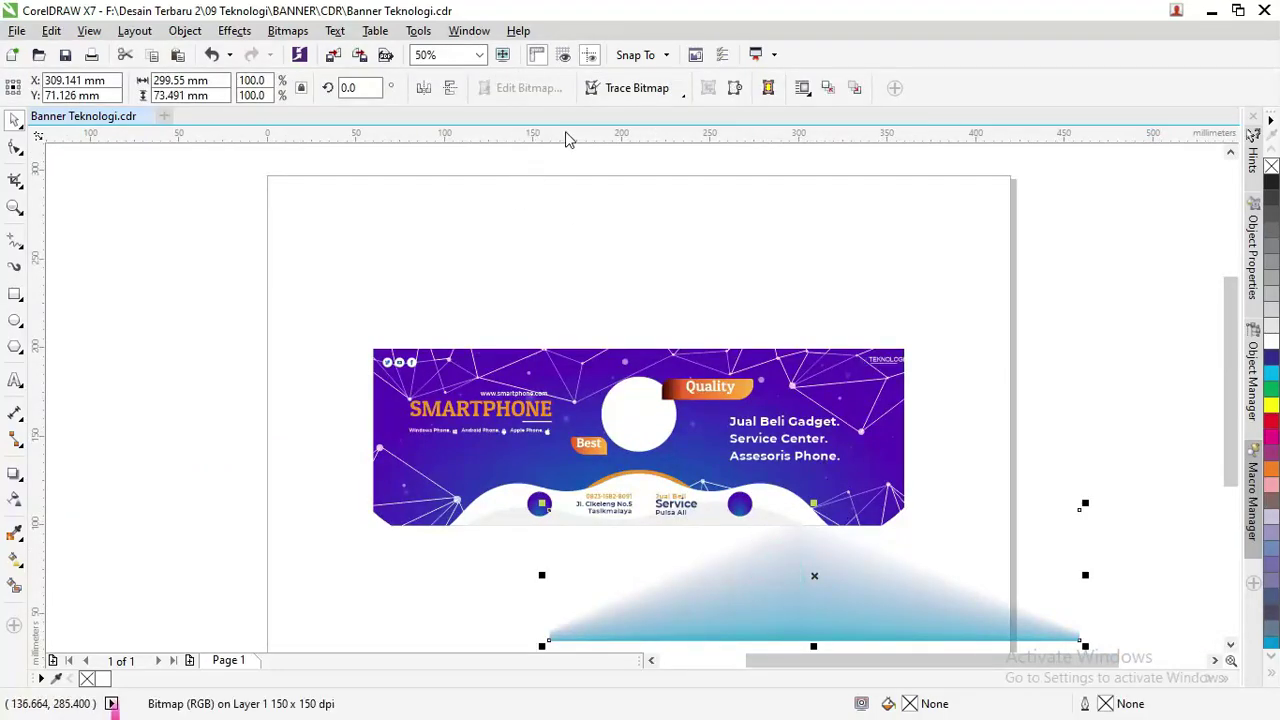
left_click(502, 492)
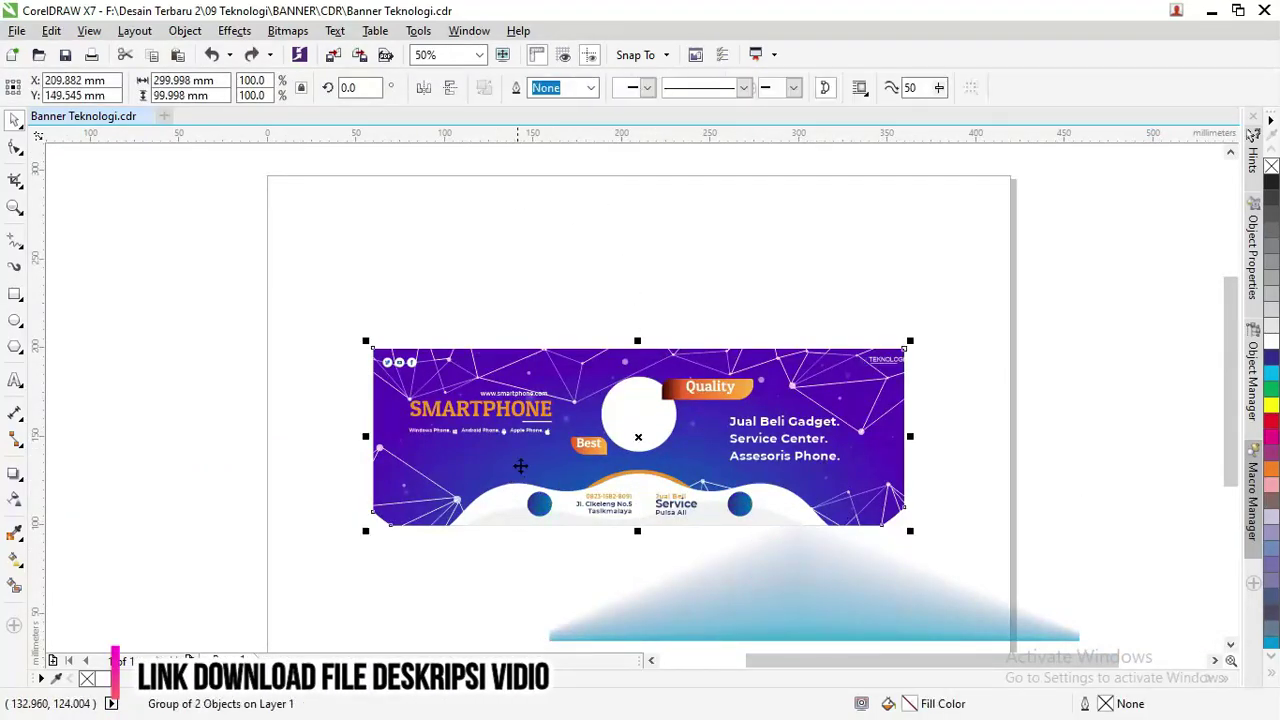
left_click(605, 357, "ctrl")
left_click(851, 646)
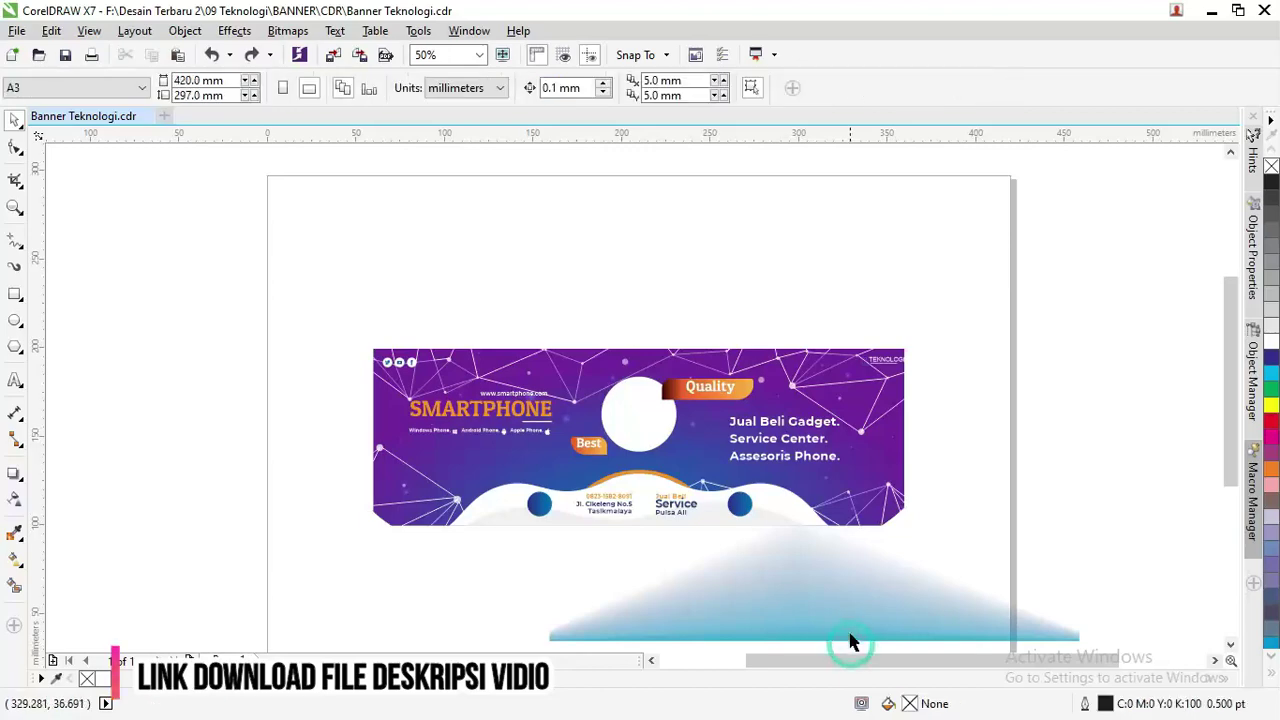
left_click(871, 591)
scroll(873, 590, "up", 1)
left_click(15, 148)
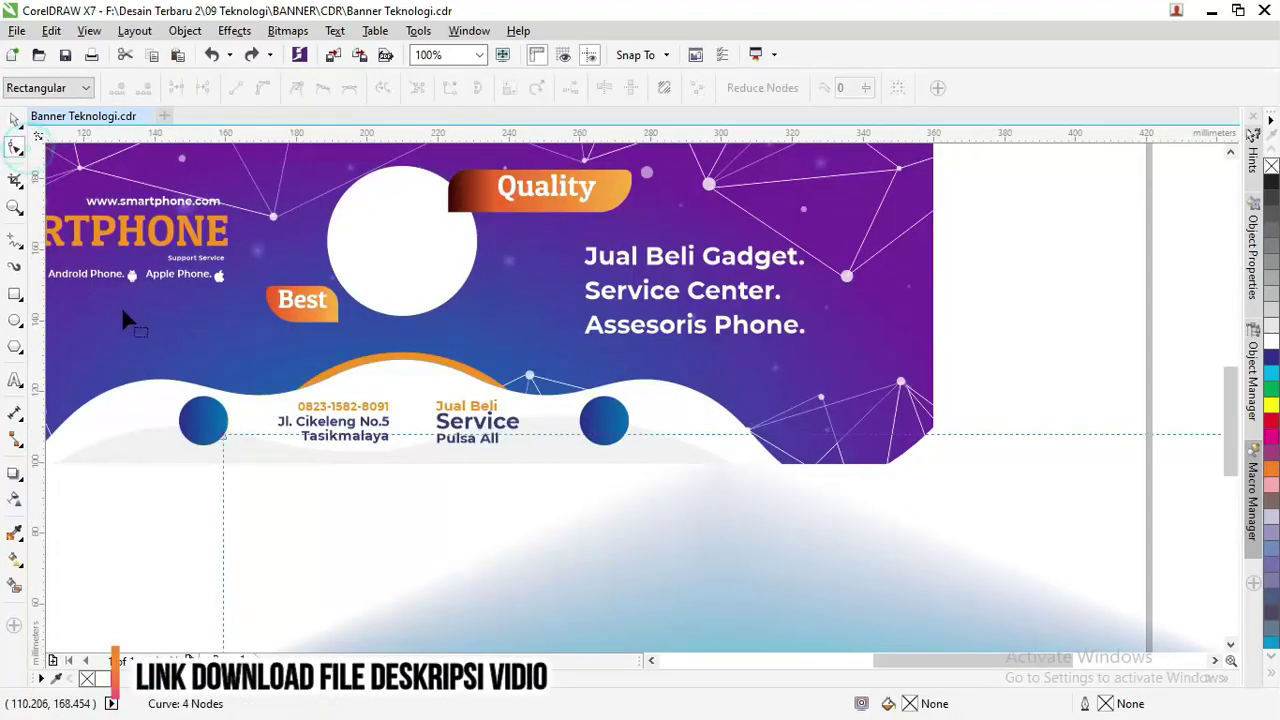
scroll(121, 306, "down", 2)
scroll(343, 414, "up", 1)
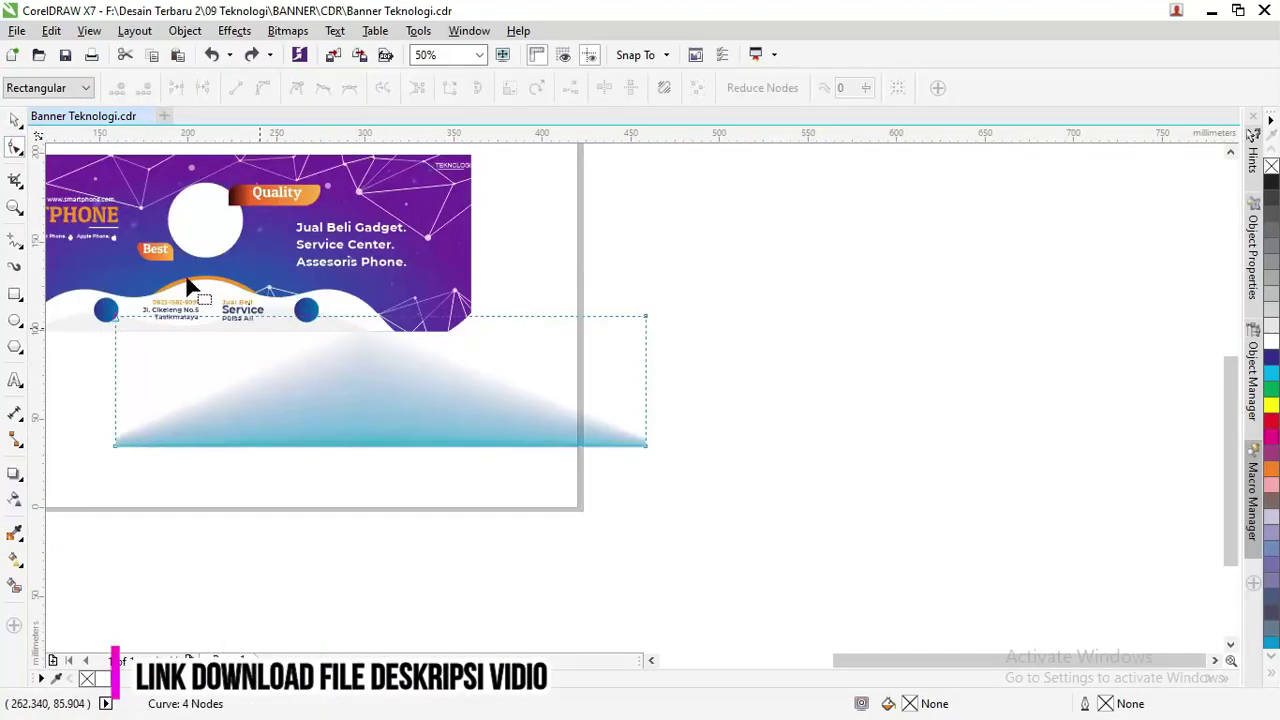
left_click(15, 118)
left_click(148, 222)
left_click(148, 222, "alt")
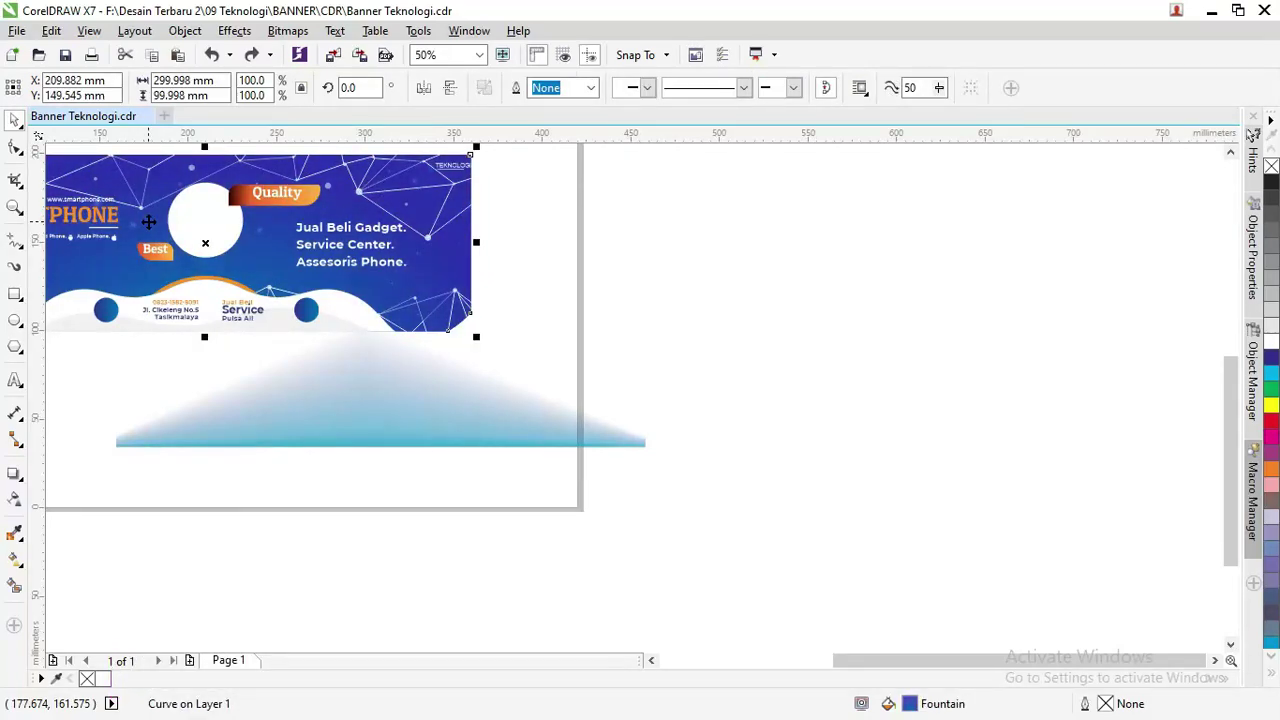
left_click(450, 342)
left_click(500, 392)
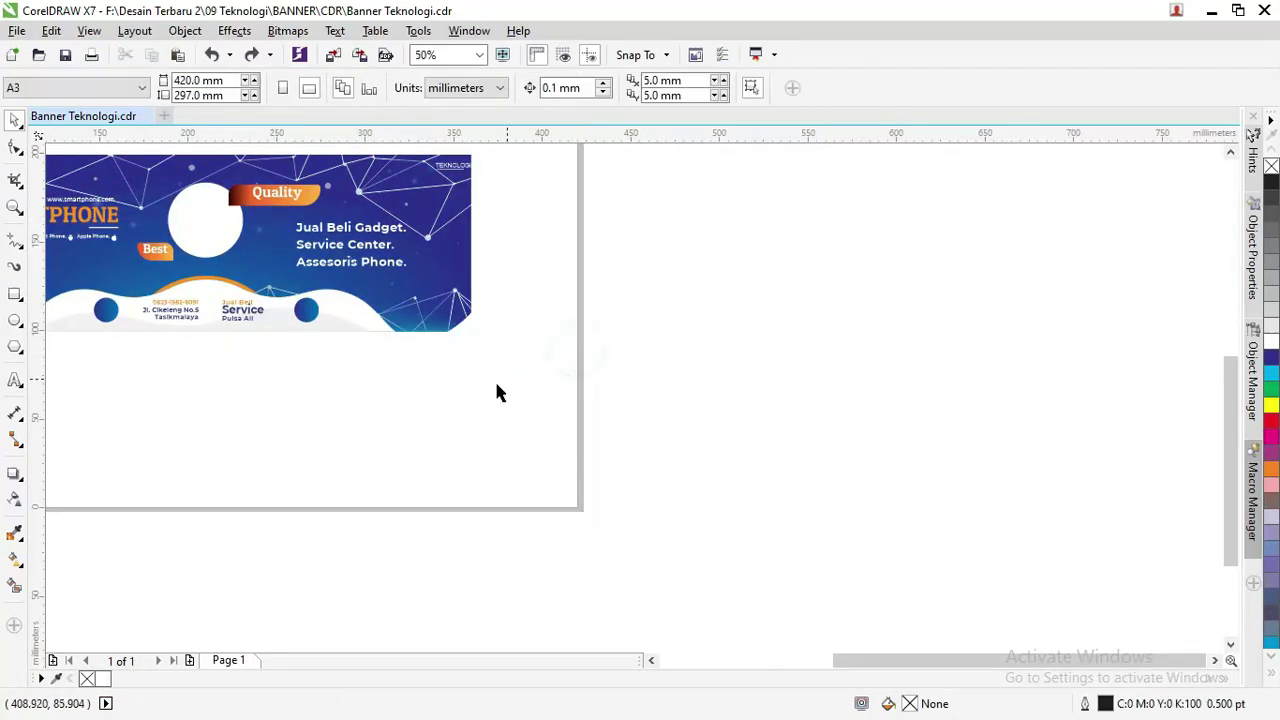
Switch to File Explorer and bring the three phone images from the 09 Teknologi folder into the CorelDRAW banner document.
scroll(486, 380, "down", 1)
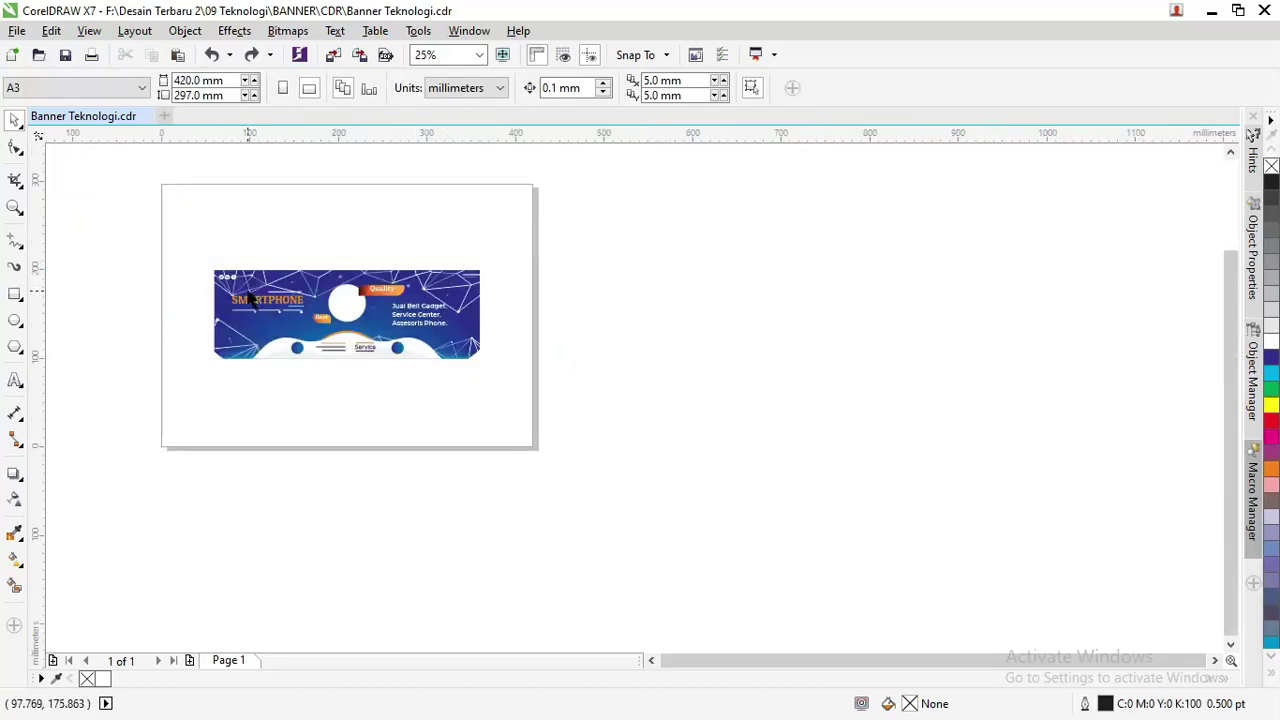
key("z")
left_click_drag(151, 237, 637, 421)
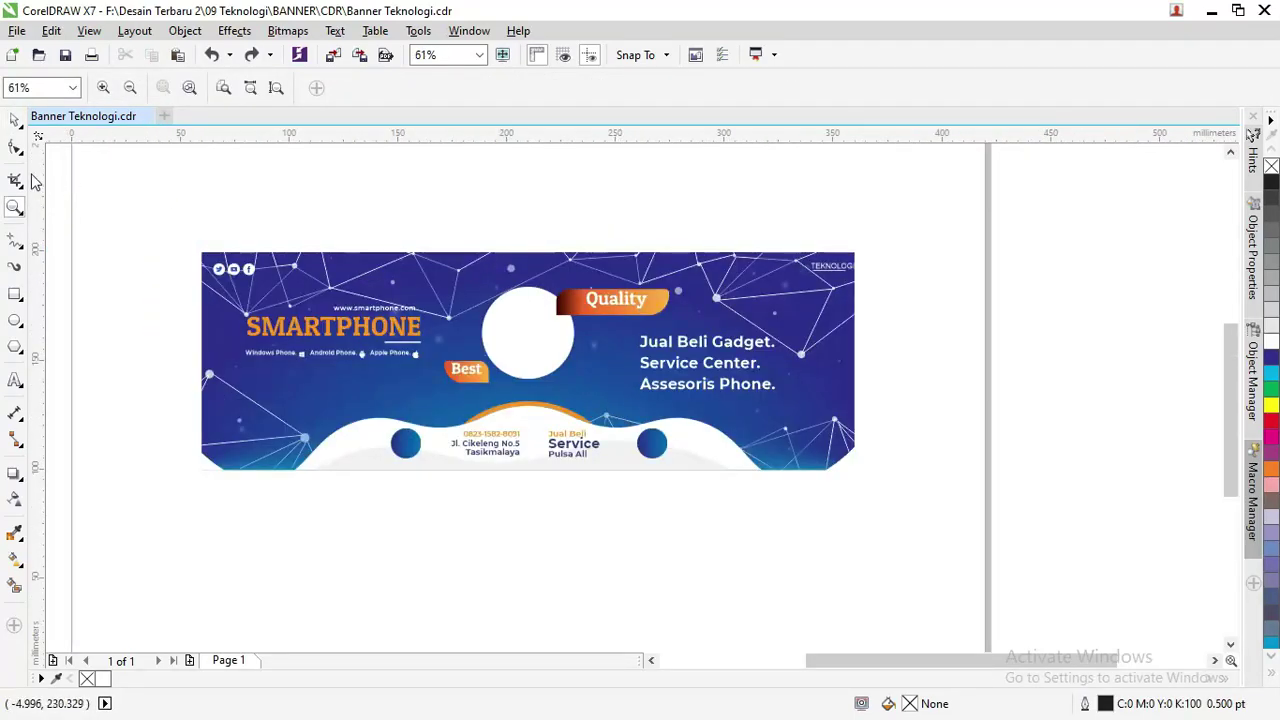
left_click(14, 121)
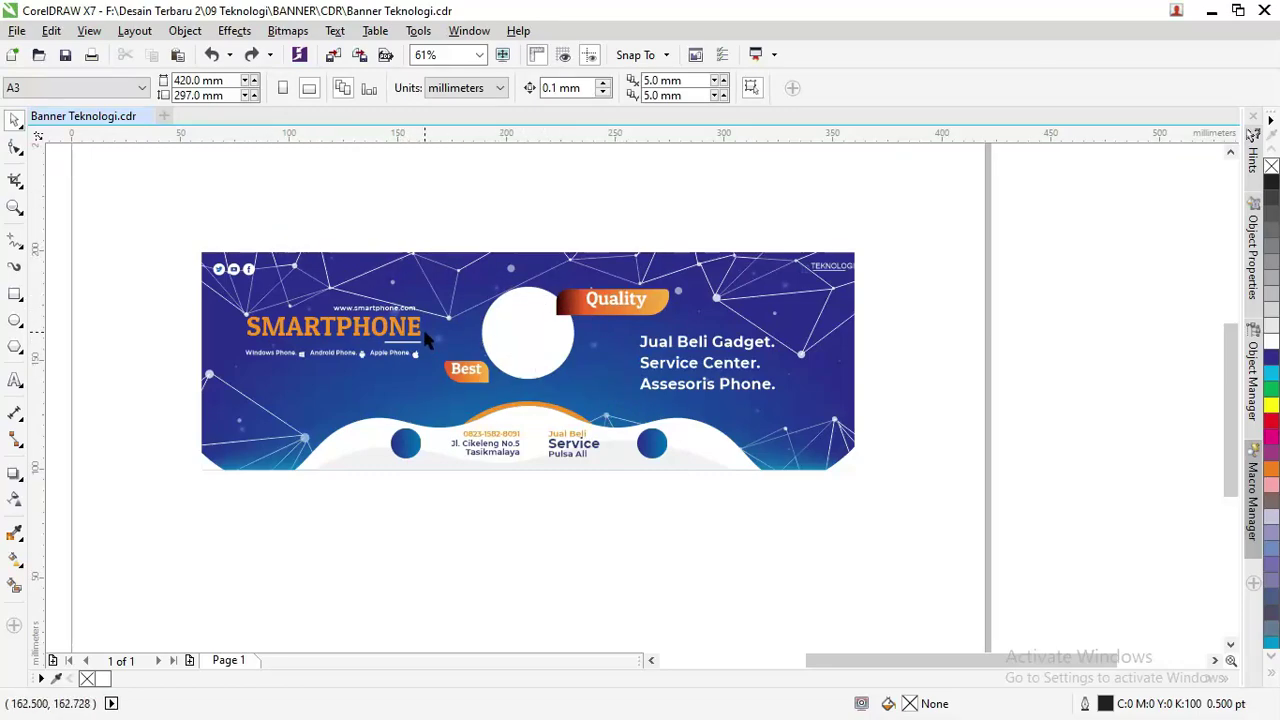
key("alt+Tab")
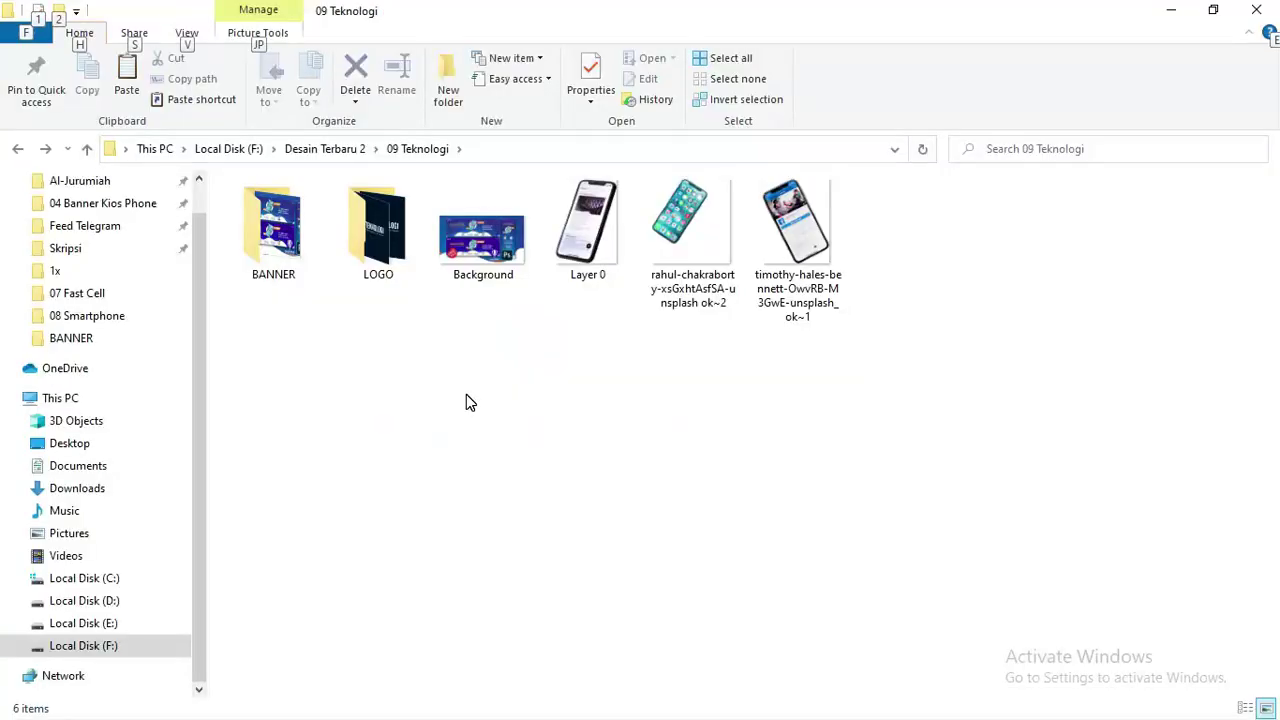
left_click_drag(944, 330, 598, 178)
left_click_drag(581, 223, 607, 290)
key("alt+Tab")
scroll(507, 298, "down", 3)
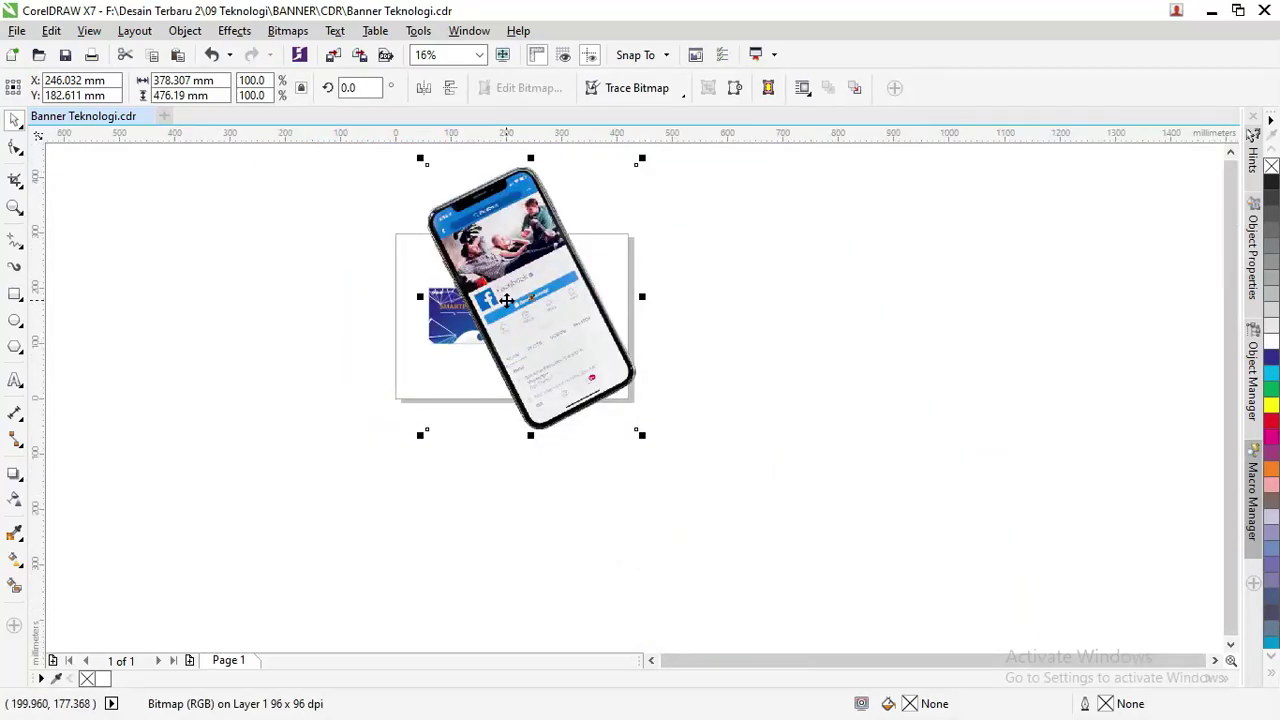
Scale the Facebook phone image to 10%, place it above the SMARTPHONE heading, and move the teal phone image off the banner's right end.
double_click(252, 80)
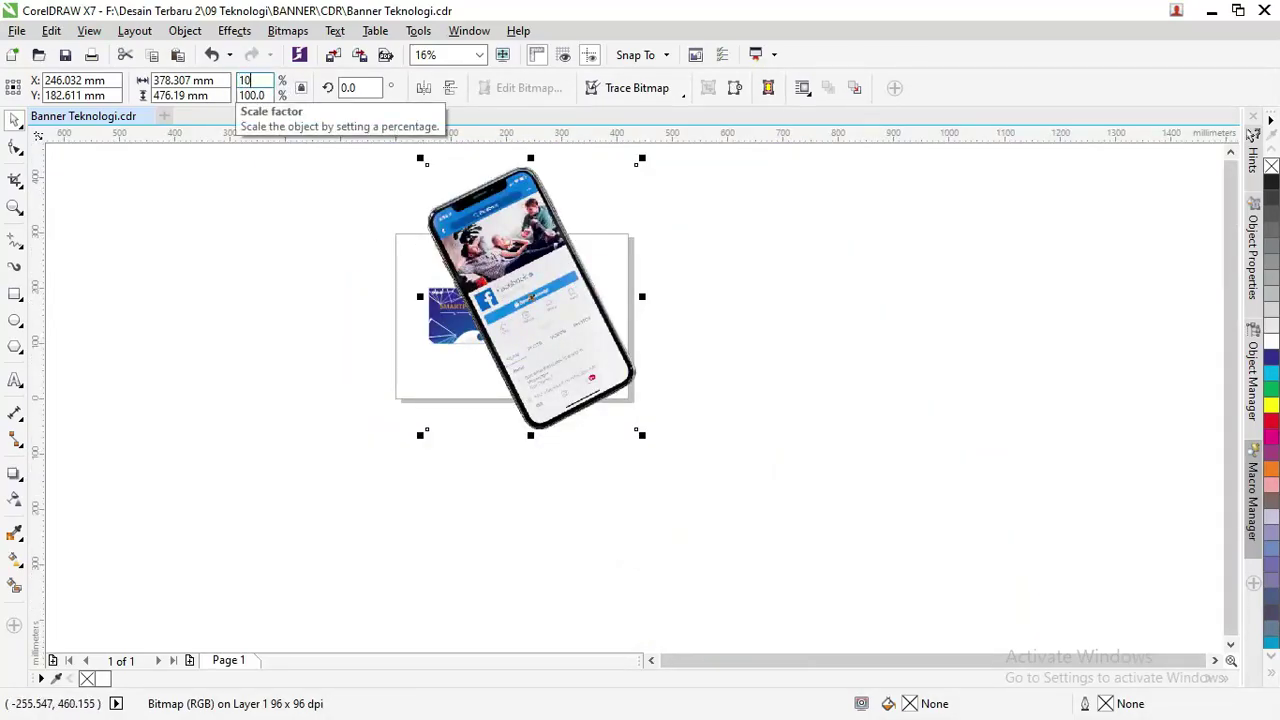
key("Return")
scroll(462, 288, "up", 1)
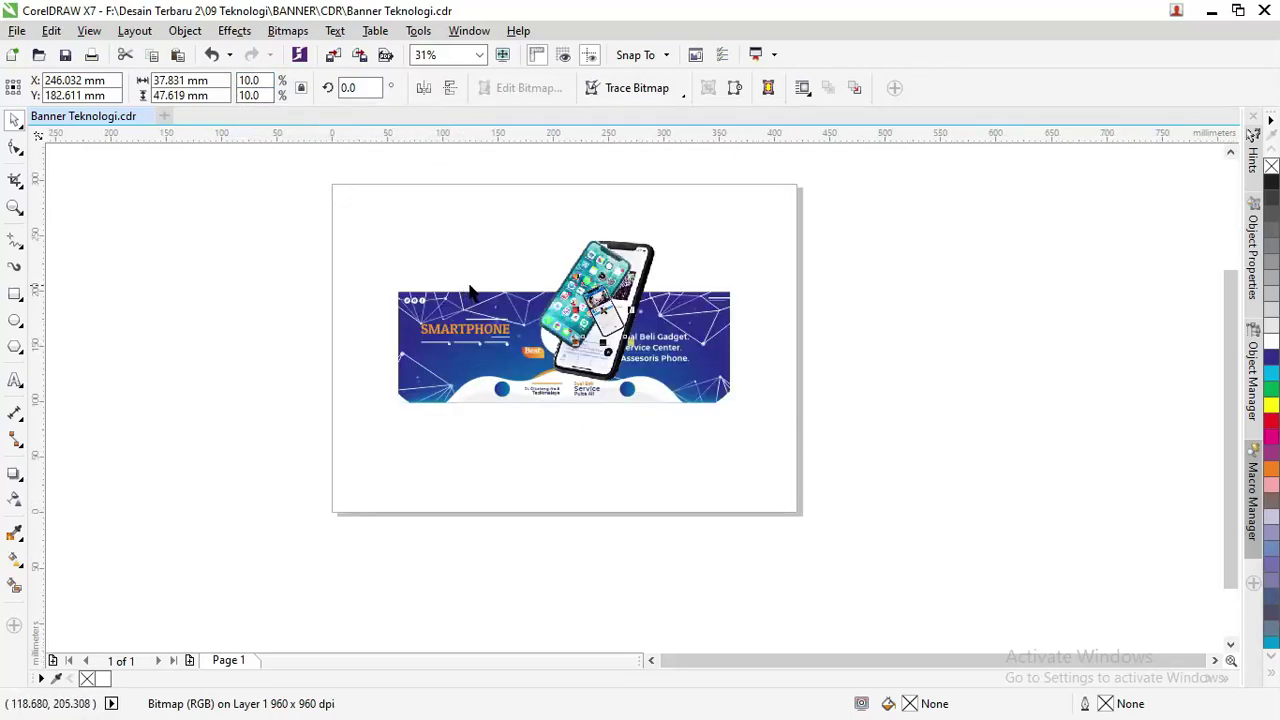
left_click_drag(600, 305, 839, 345)
Scale the white-screen phone image to about 48% and position it over the white circle in the banner's centre.
left_click(604, 303)
left_click_drag(664, 233, 613, 299)
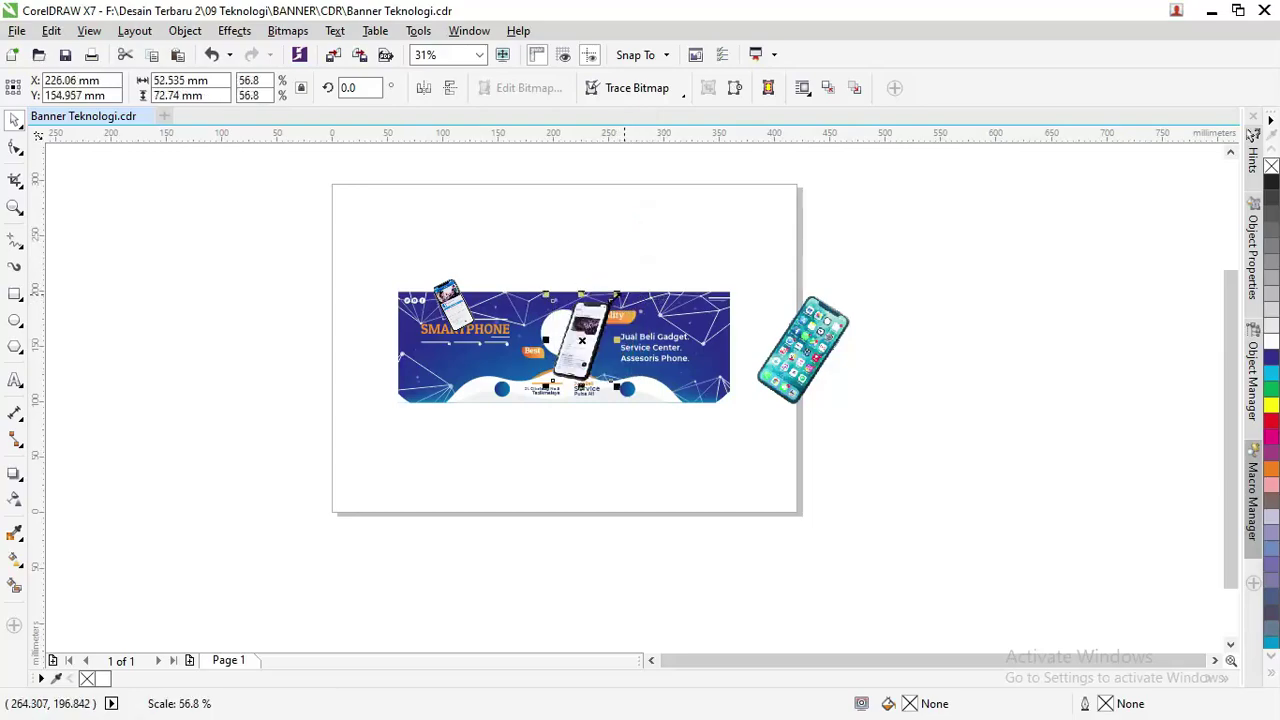
scroll(571, 323, "up", 2)
left_click_drag(716, 182, 699, 187)
left_click(566, 384)
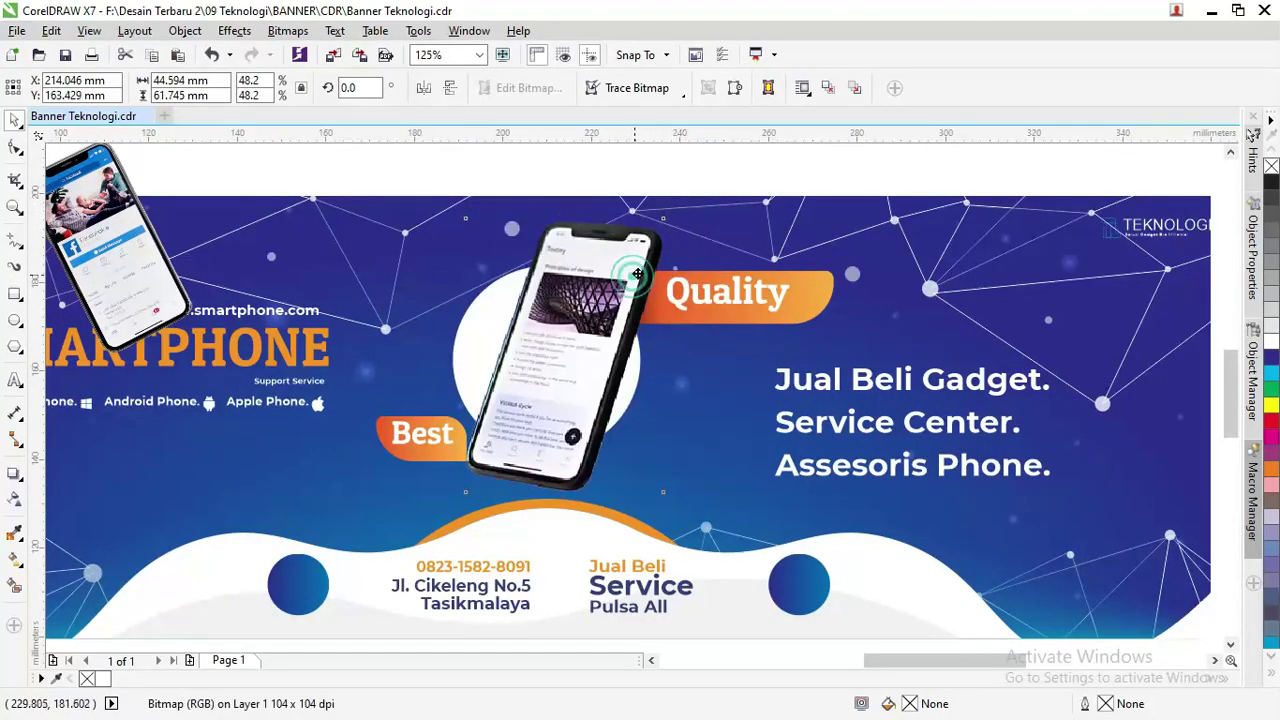
Bring the orange Best badge to the front of the page and shift it right to overlap the central phone's lower corner.
left_click_drag(334, 153, 513, 507)
scroll(420, 447, "up", 2)
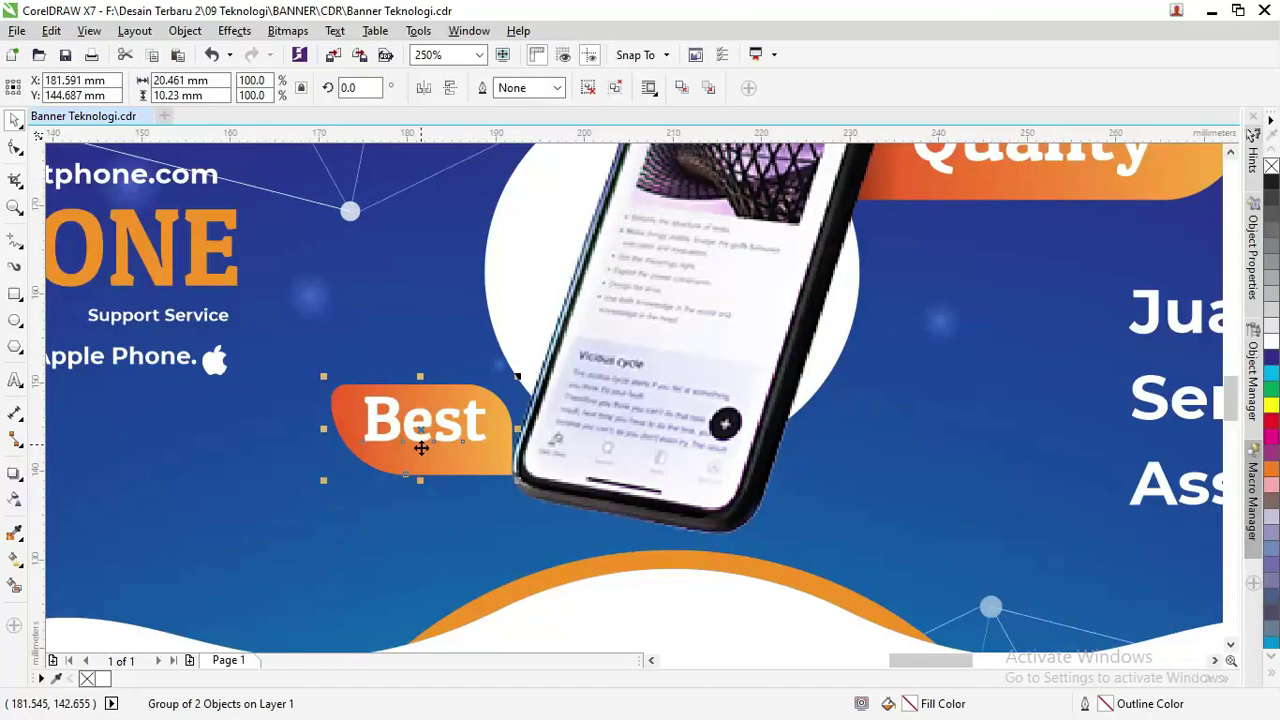
right_click(421, 440)
mouse_move(577, 538)
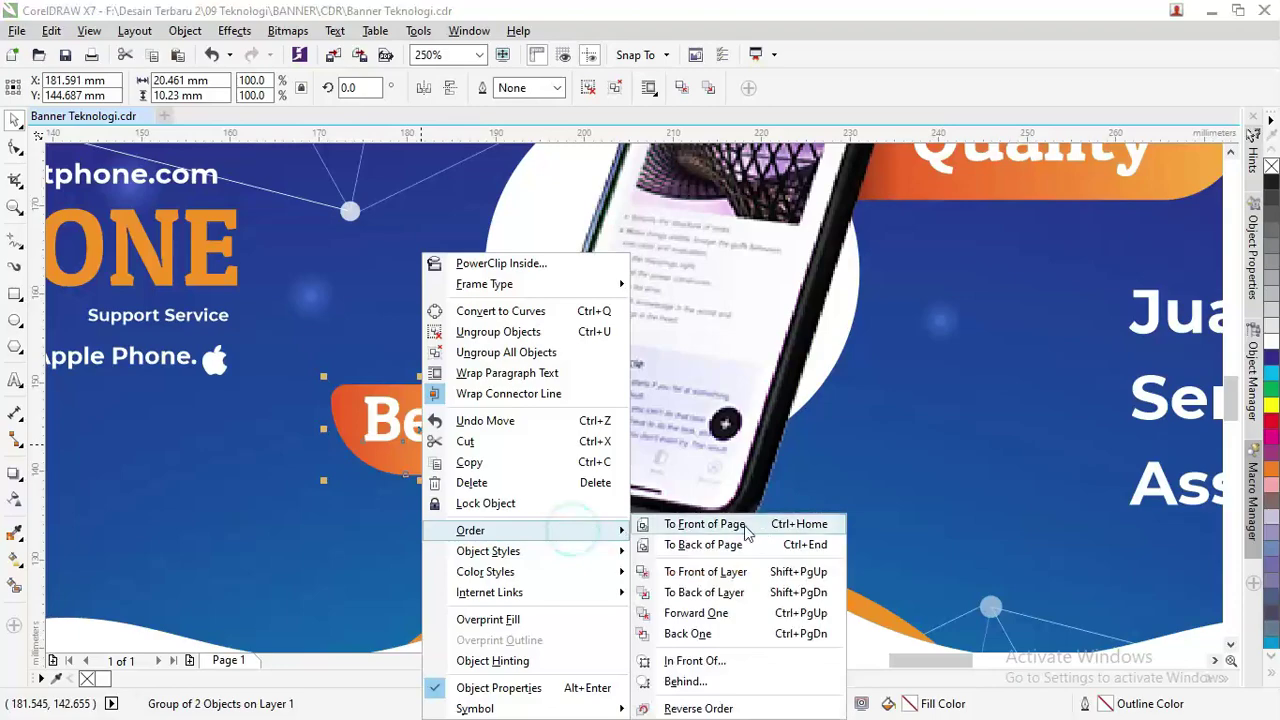
left_click(766, 523)
left_click_drag(421, 431, 461, 431)
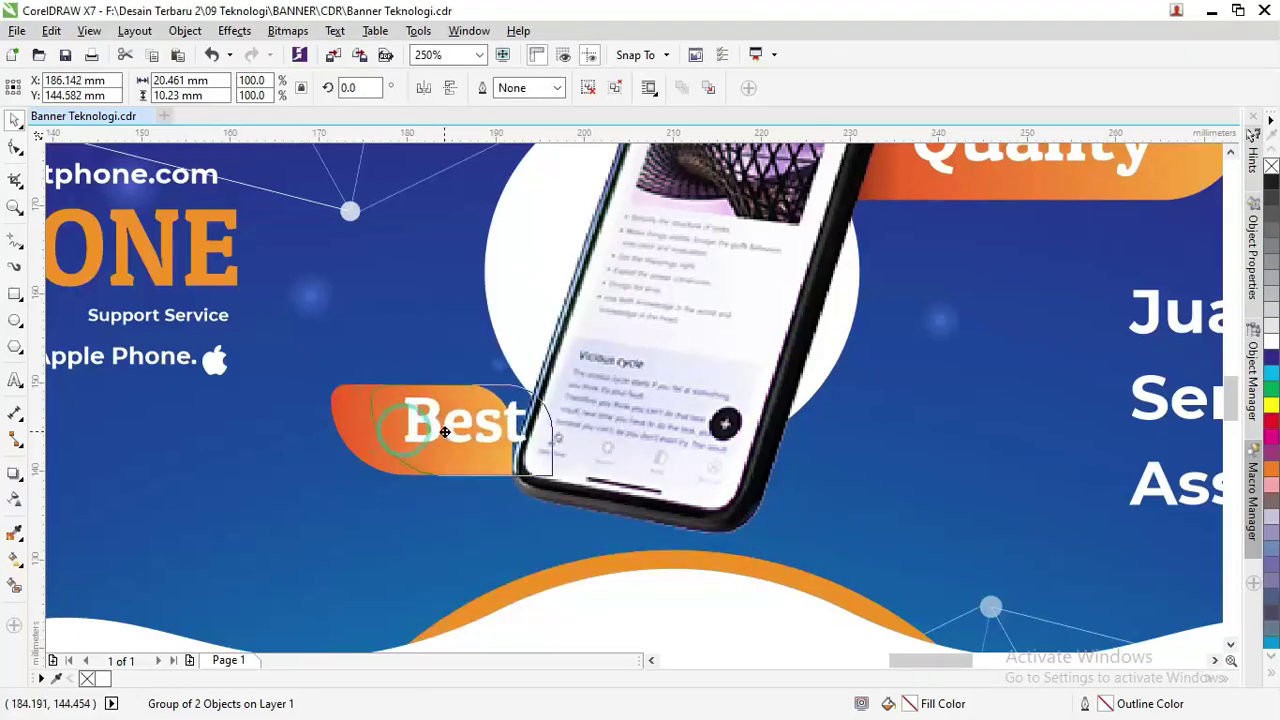
Move the teal phone onto the banner's right half, and place the Facebook phone by the left blue circle, rotated to about 321.7°.
scroll(445, 430, "down", 4)
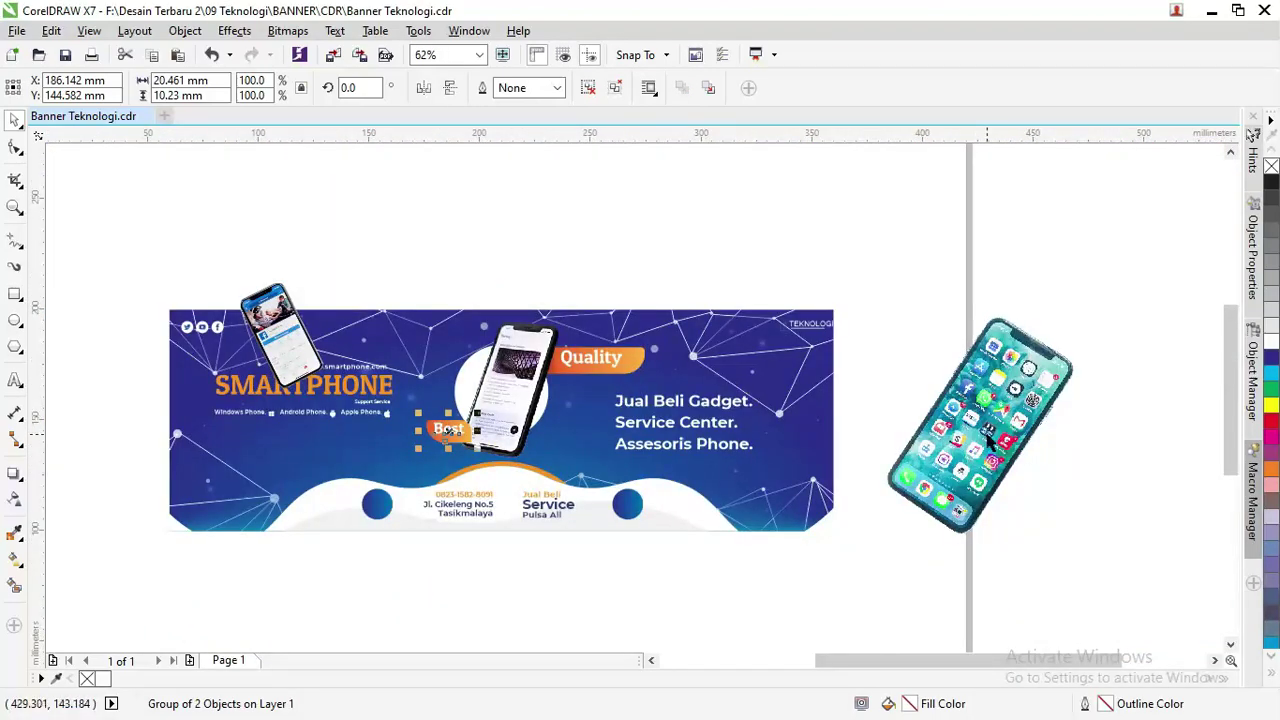
left_click_drag(985, 440, 723, 442)
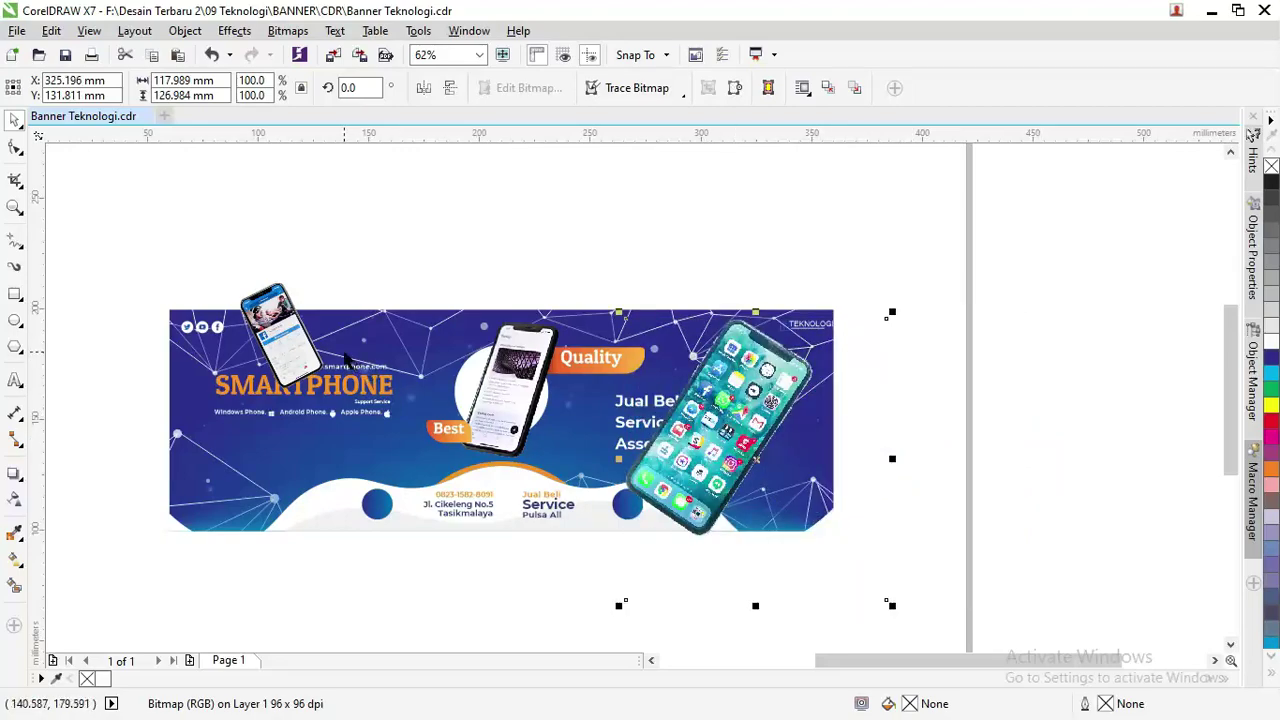
left_click_drag(344, 359, 423, 513)
left_click(362, 478)
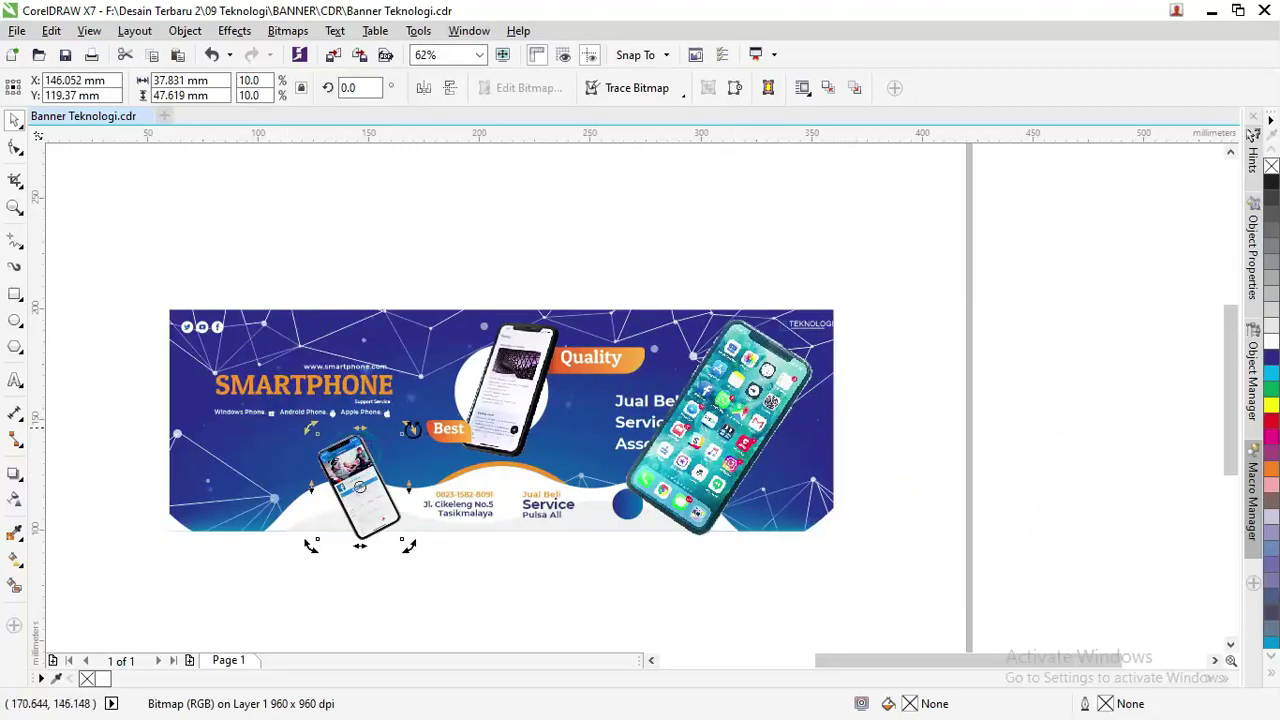
mouse_move(411, 429)
left_mouse_down()
mouse_move(455, 465)
mouse_move(445, 424)
mouse_move(414, 404)
left_mouse_up()
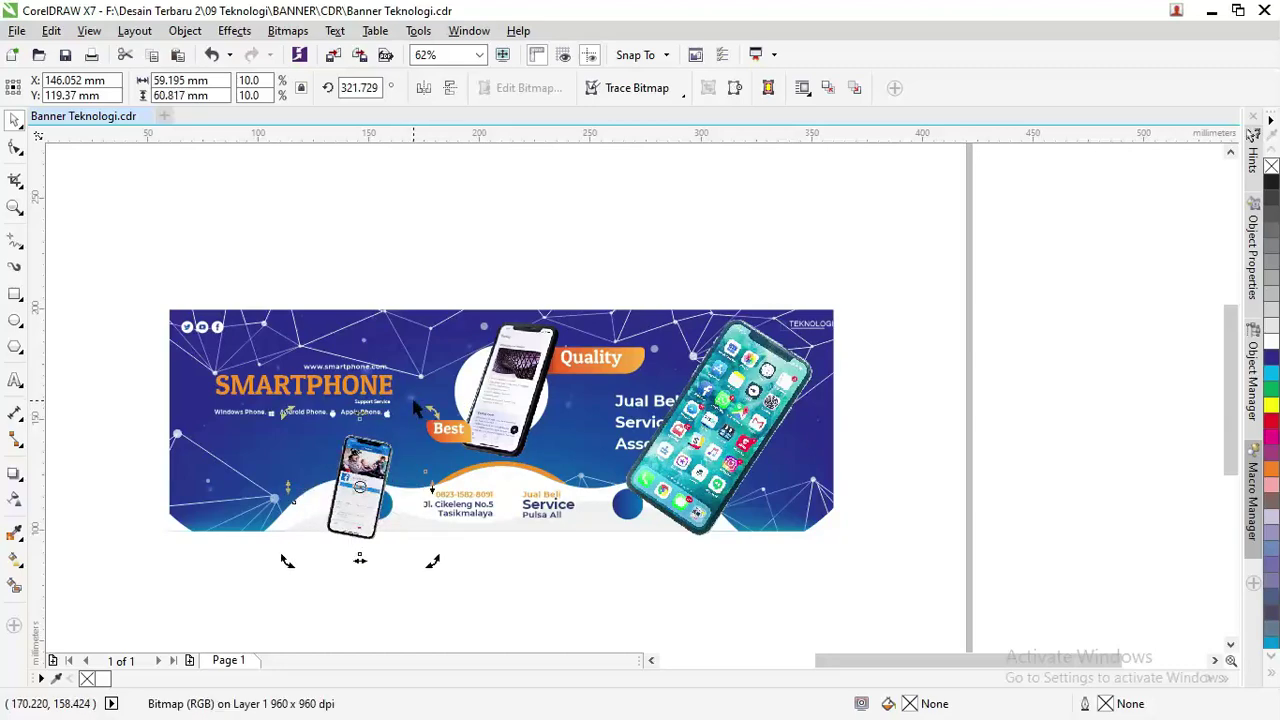
Rotate the teal phone image on the banner's right half to about 7.1°.
left_click(717, 430)
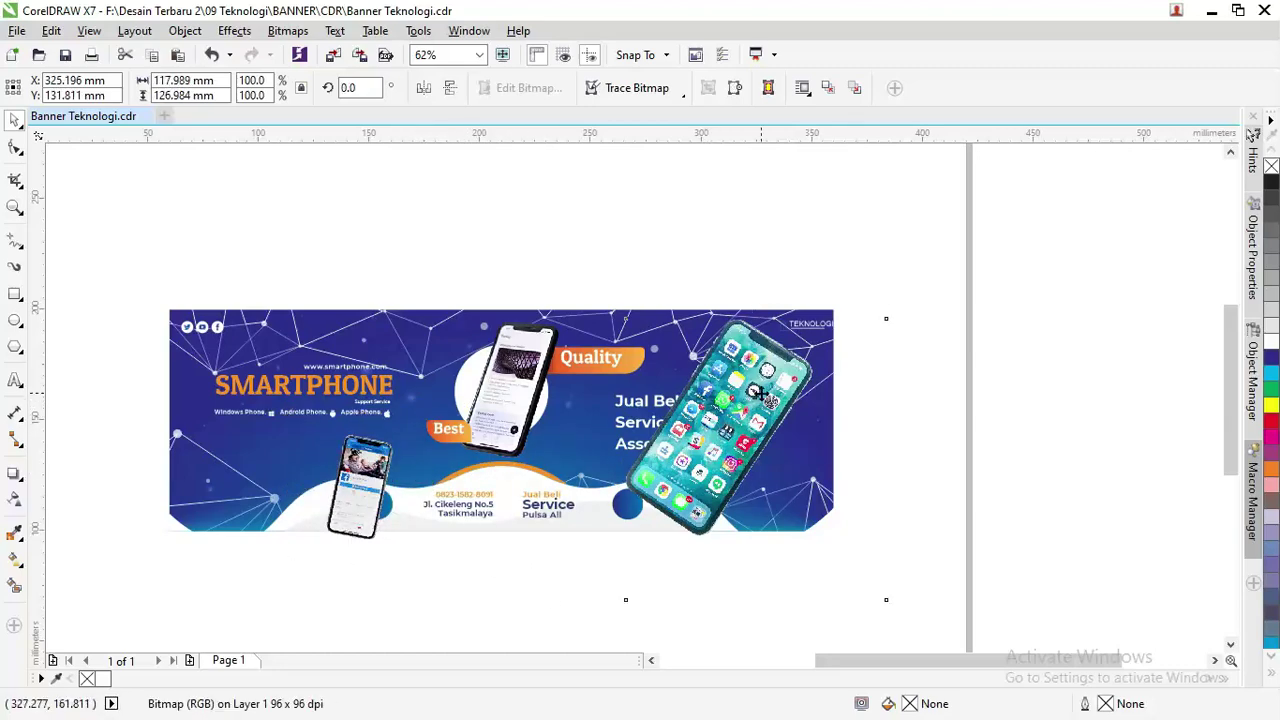
left_click(762, 395)
left_click_drag(914, 323, 868, 305)
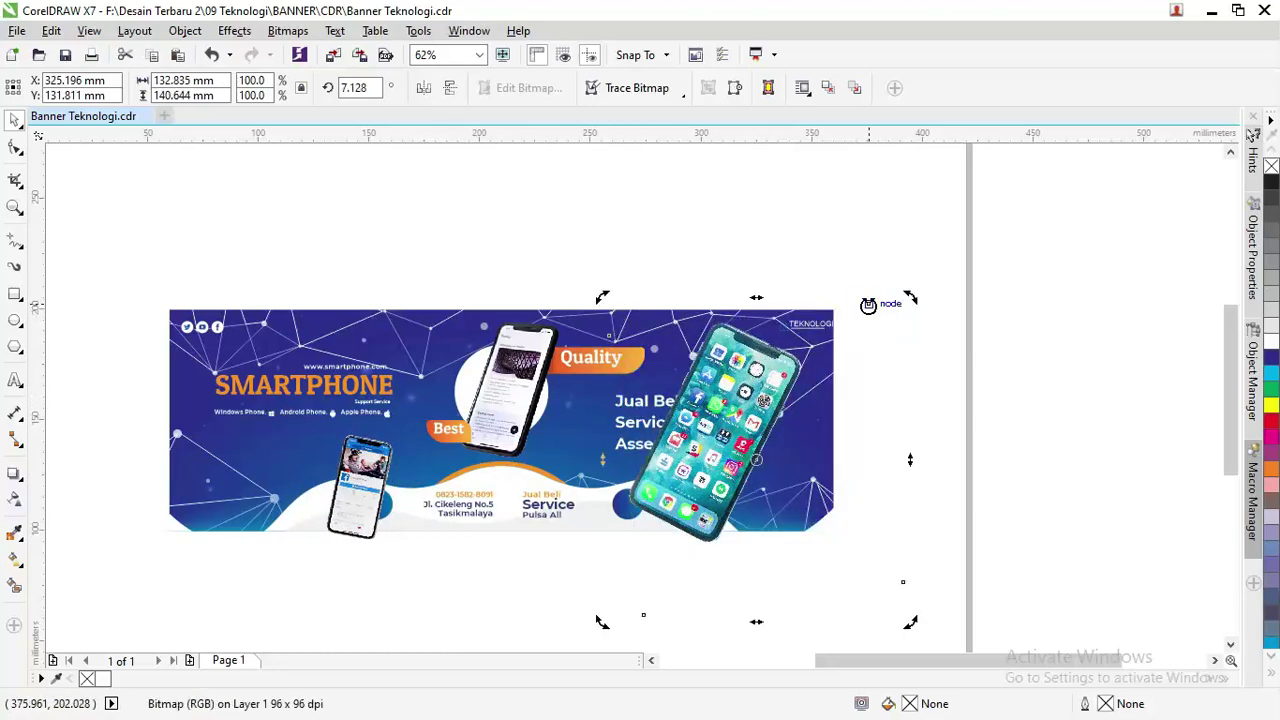
Crop the teal phone bitmap with the Shape tool by pulling its four corner nodes in close around the phone.
left_click(15, 147)
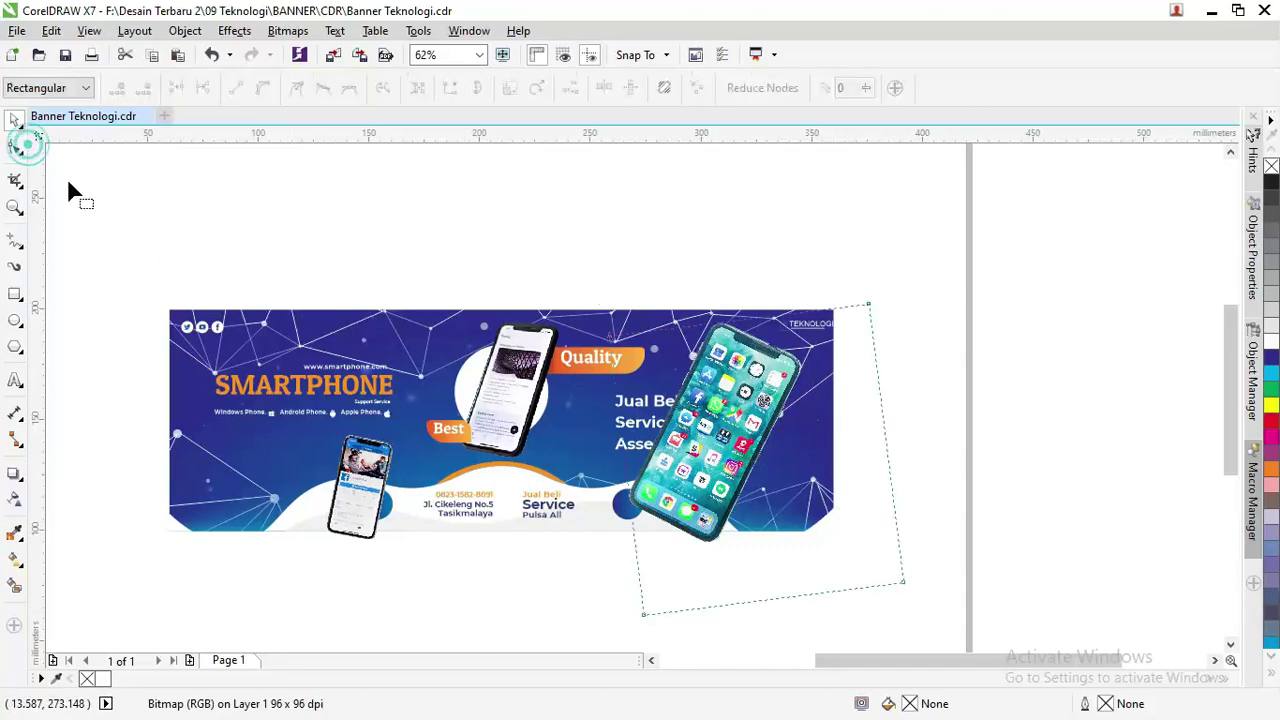
left_click(868, 305)
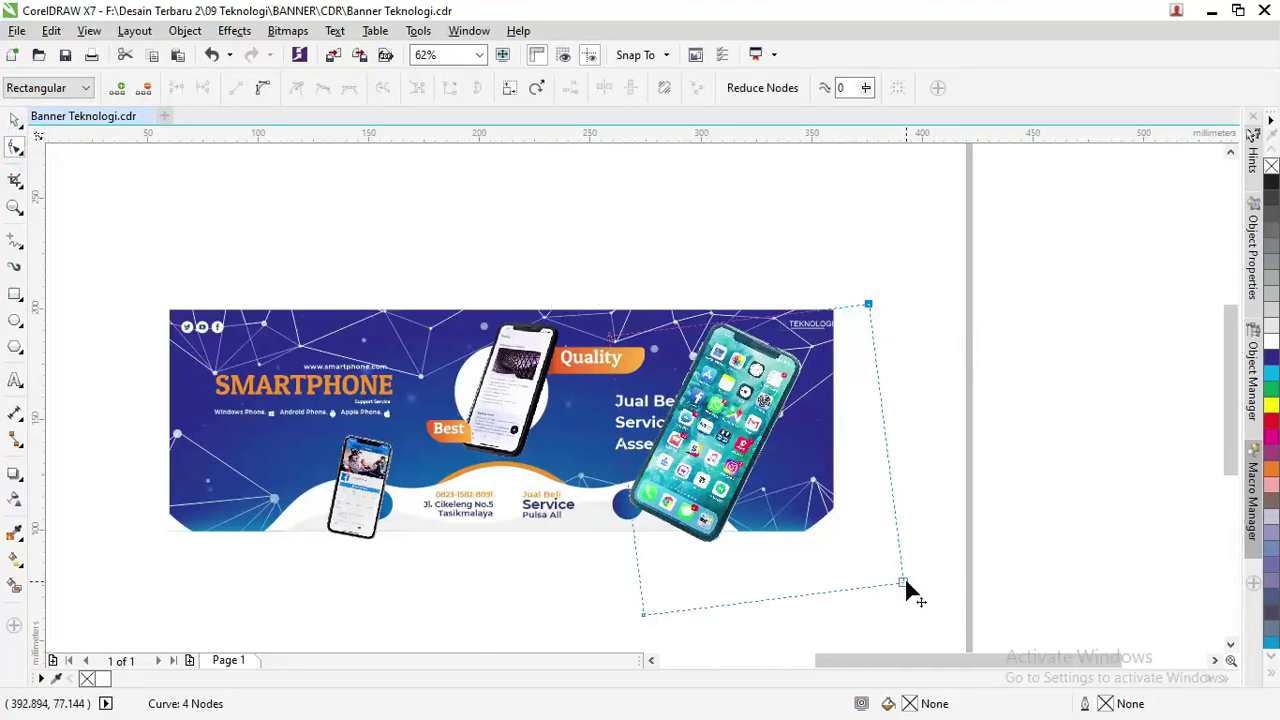
left_click(905, 588, "shift")
left_click_drag(905, 588, 837, 560)
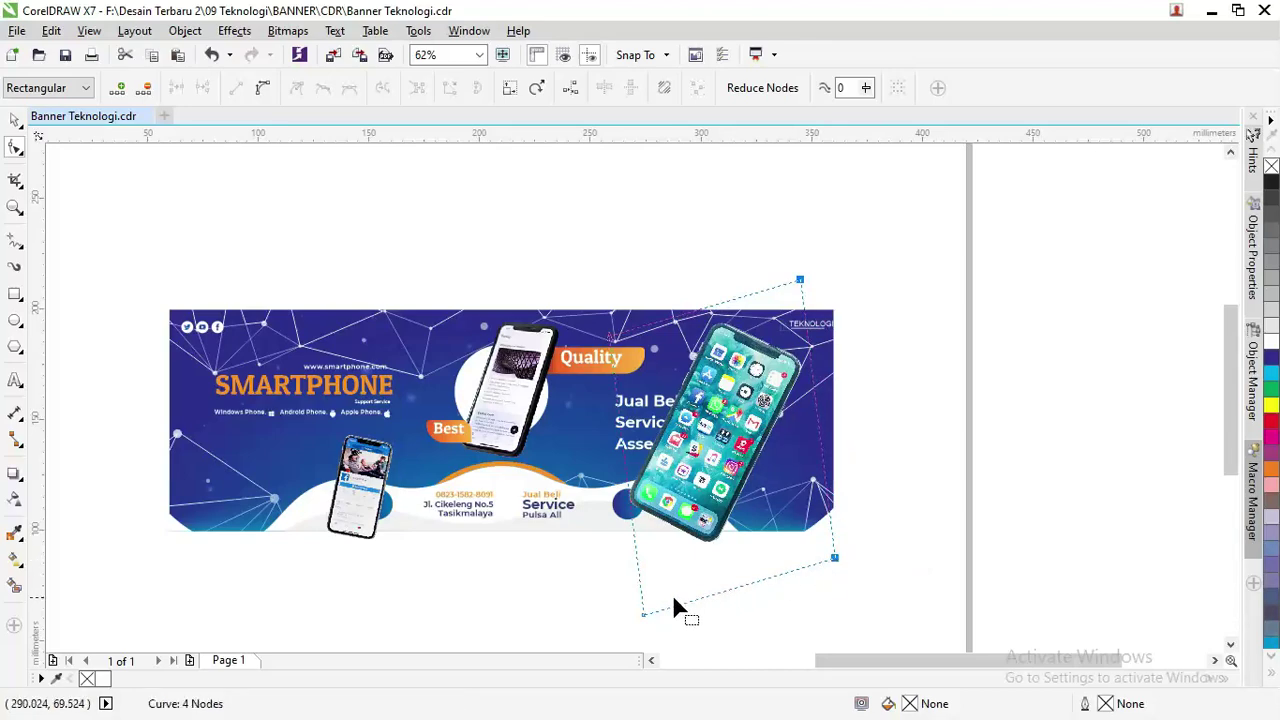
left_click_drag(642, 617, 625, 550)
left_click_drag(610, 338, 633, 349)
mouse_move(799, 282)
left_mouse_down()
mouse_move(800, 251)
mouse_move(796, 300)
left_mouse_up()
mouse_move(836, 556)
left_mouse_down()
mouse_move(829, 515)
mouse_move(806, 537)
mouse_move(824, 546)
left_mouse_up()
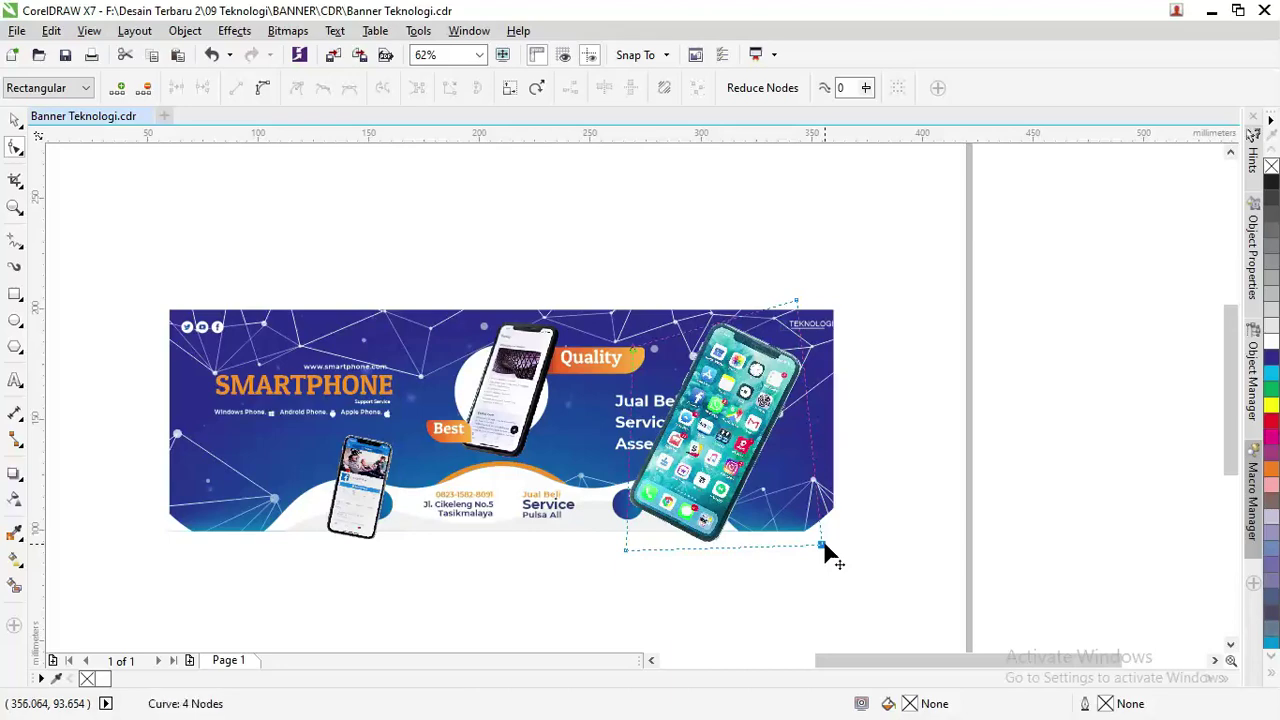
Scale the teal phone image to about 21% and position it over the right blue circle on the white wave.
left_click(15, 118)
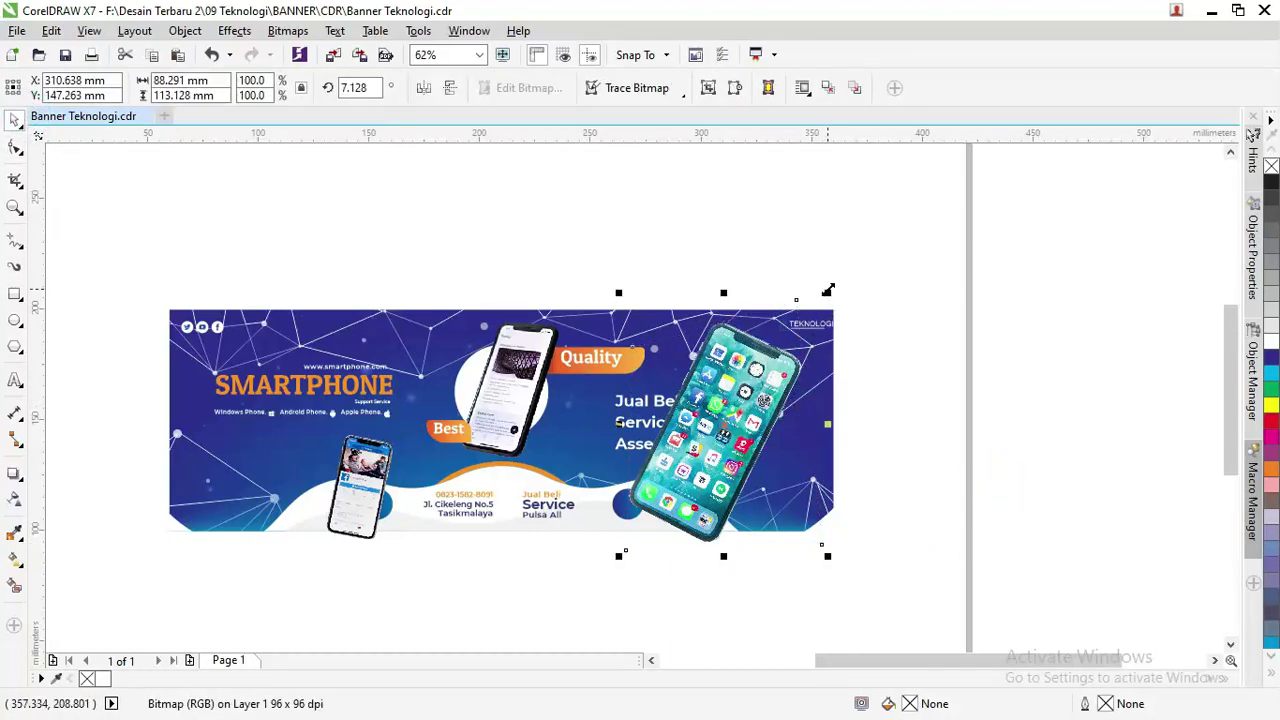
left_click_drag(827, 290, 680, 461)
mouse_move(644, 500)
left_mouse_down()
mouse_move(639, 461)
mouse_move(640, 484)
left_mouse_up()
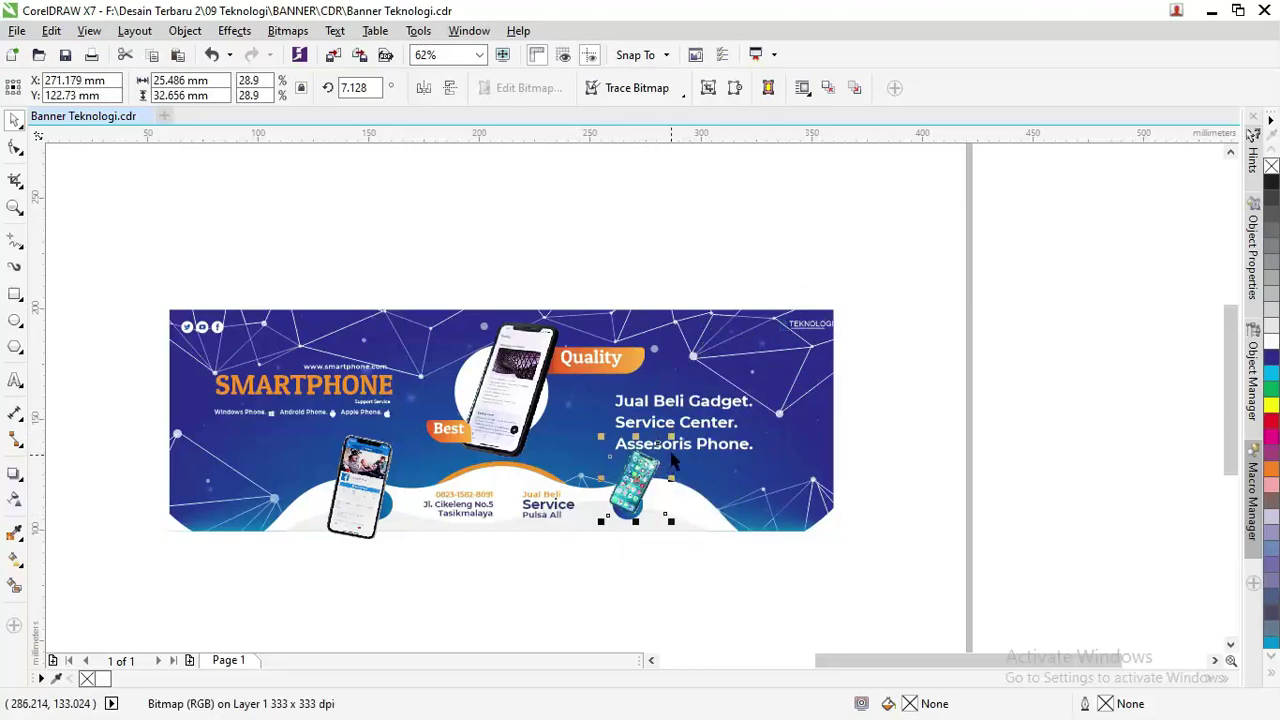
mouse_move(673, 437)
left_mouse_down()
mouse_move(662, 446)
mouse_move(651, 426)
left_mouse_up()
scroll(633, 507, "up", 4)
left_click_drag(737, 229, 706, 323)
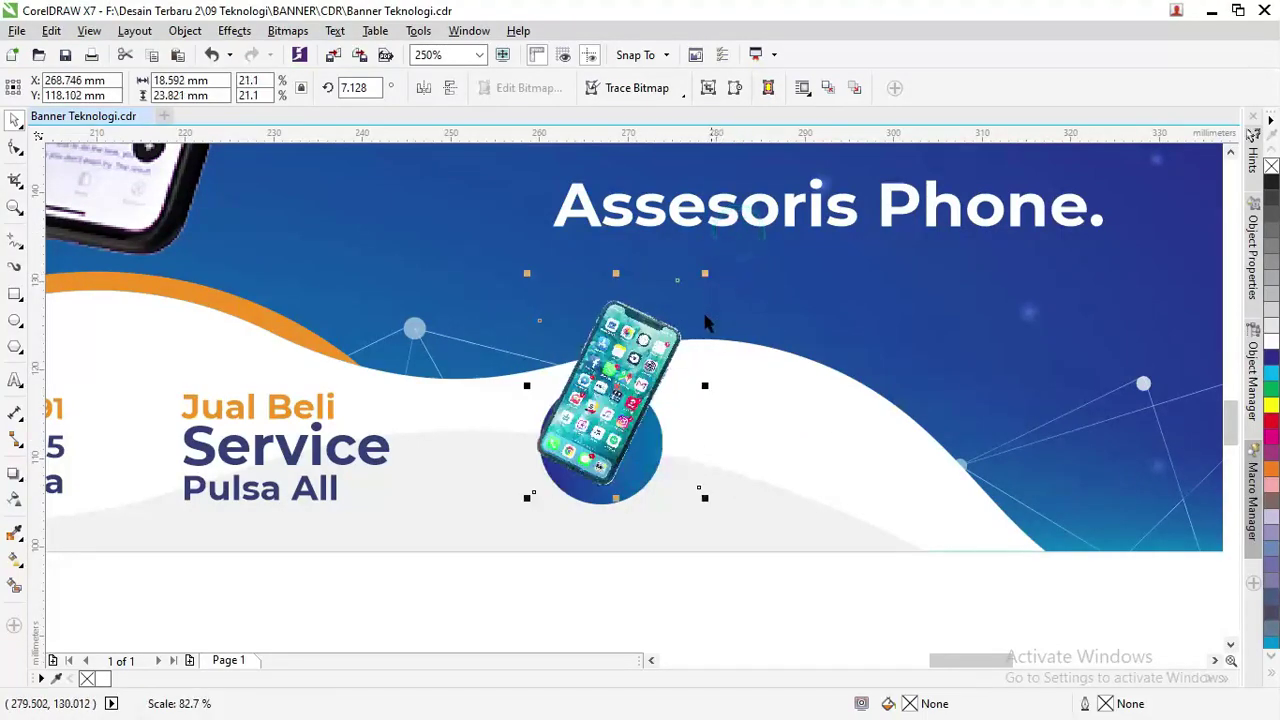
left_click_drag(675, 428, 683, 431)
left_click(763, 630)
scroll(769, 560, "down", 4)
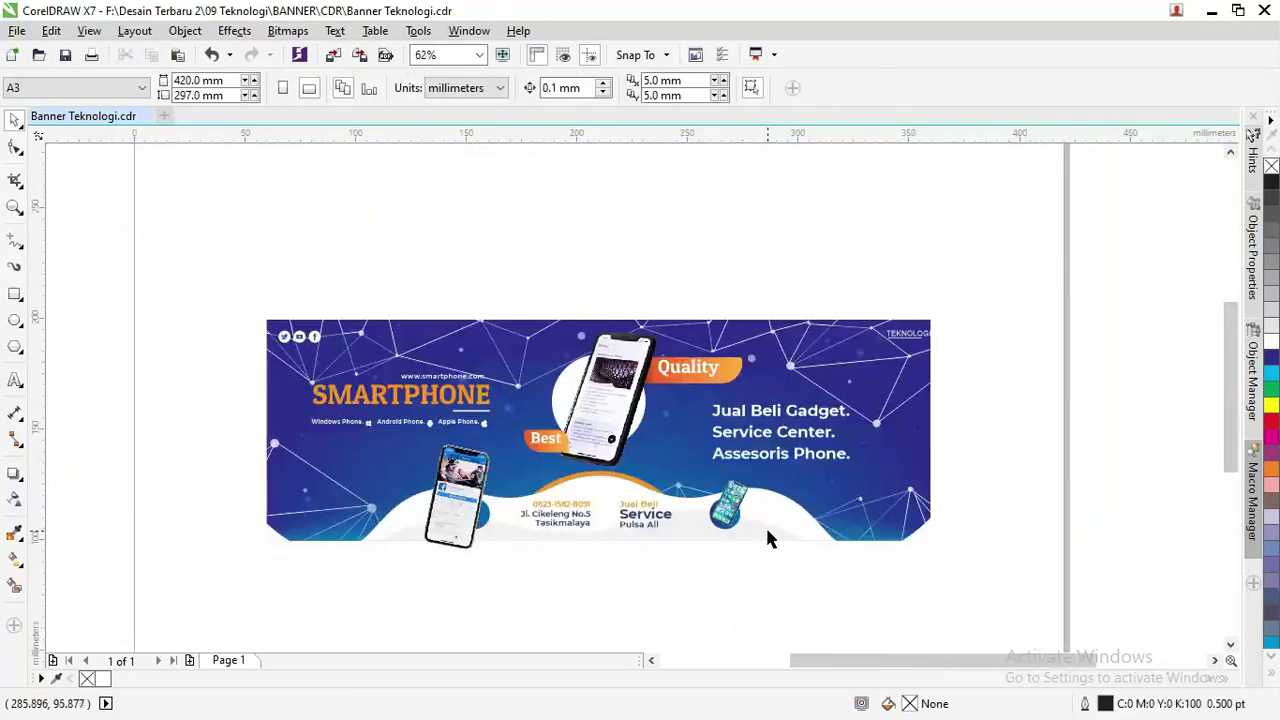
Scale the Facebook phone image to about 4.9%, place it over the left blue circle and tilt it to about 314.5°.
left_click(462, 500)
scroll(460, 498, "up", 2)
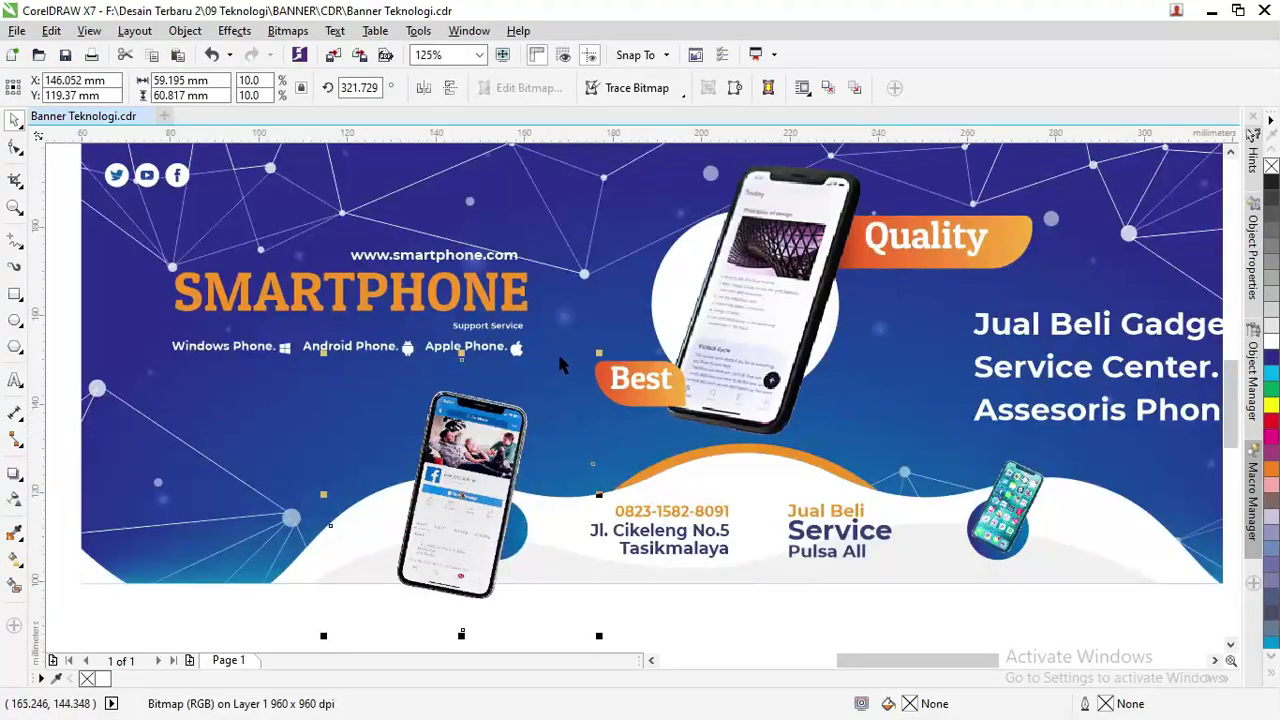
left_click_drag(599, 354, 459, 497)
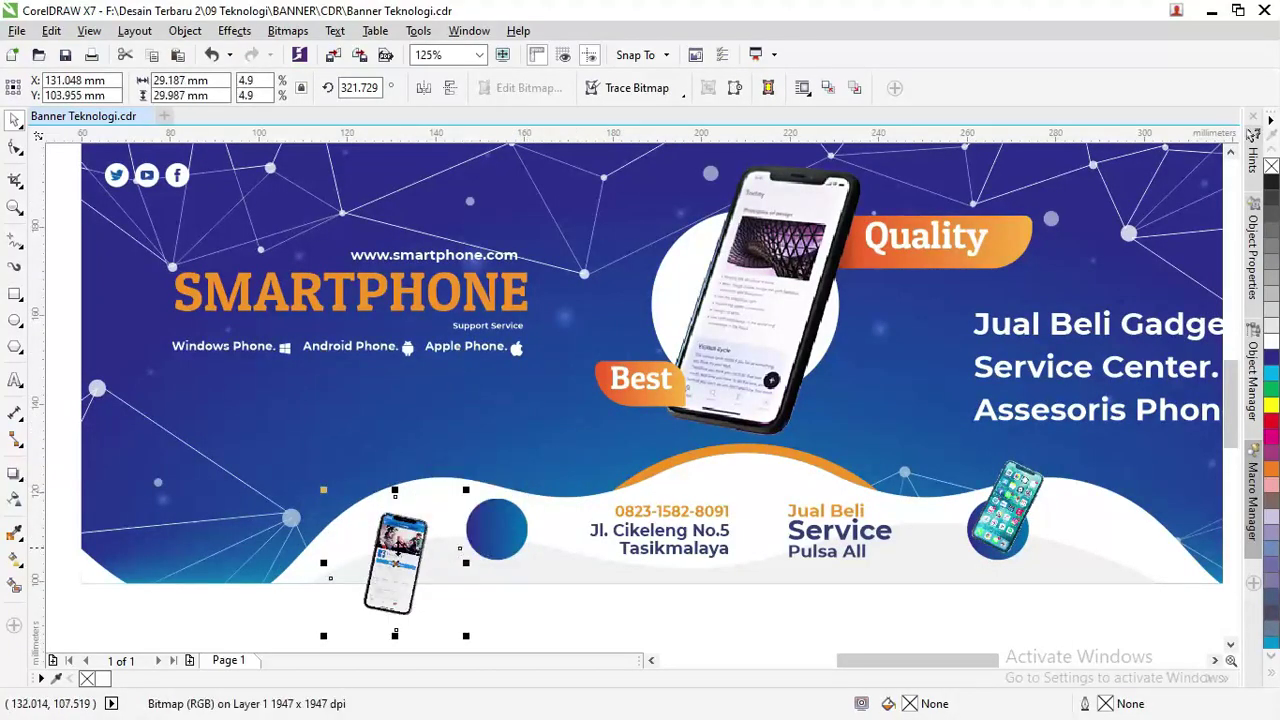
left_click_drag(396, 556, 503, 480)
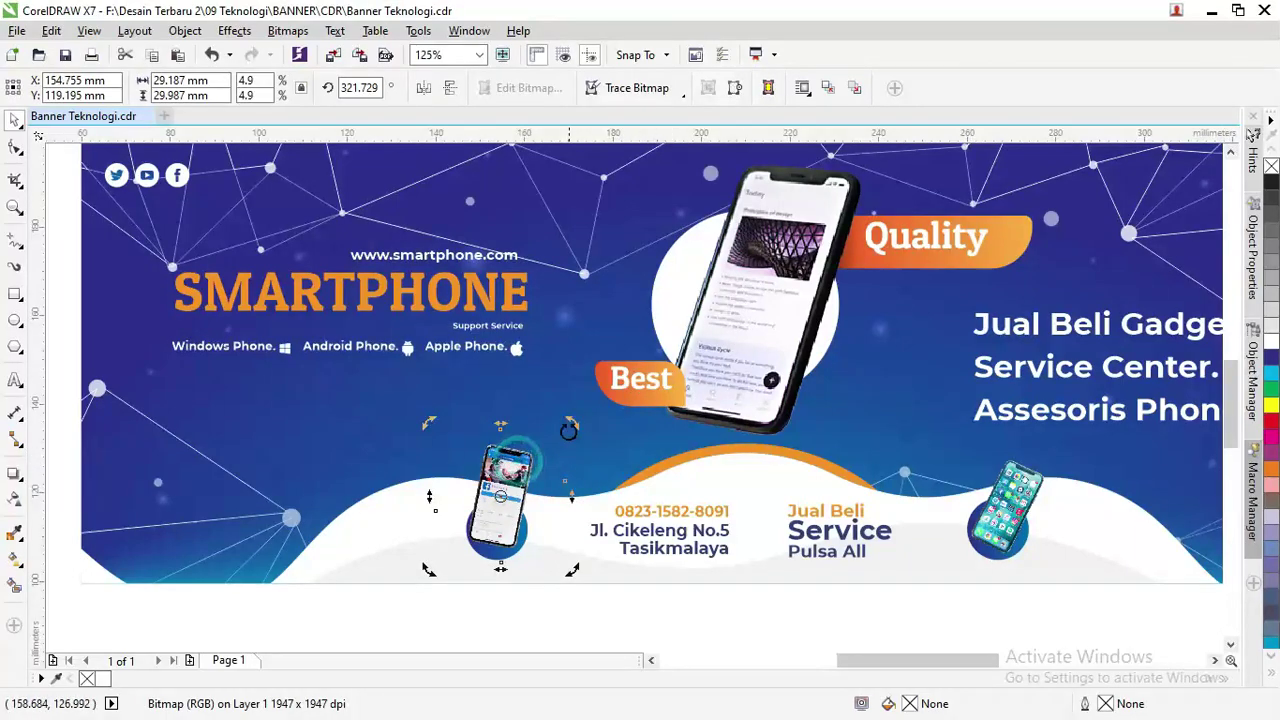
left_click_drag(571, 422, 585, 440)
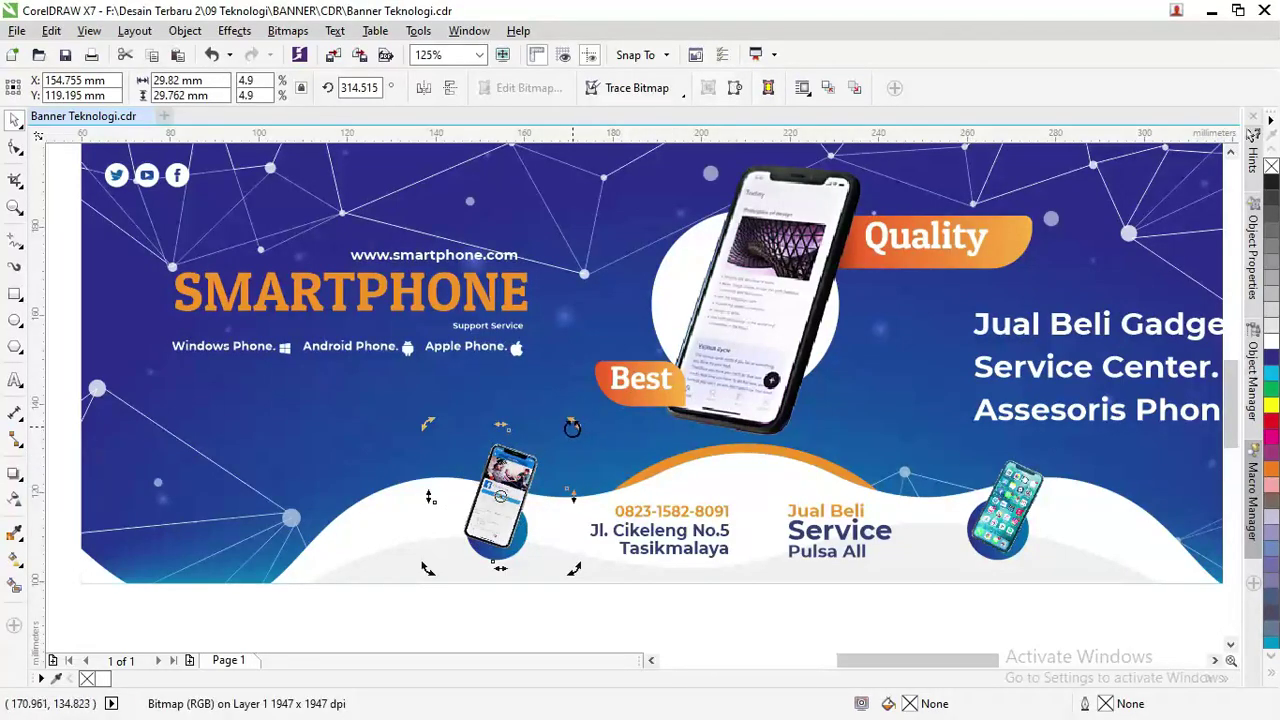
Rotate the small teal phone over the right blue circle to about 19.8°.
left_click(1016, 505)
left_click(1012, 498)
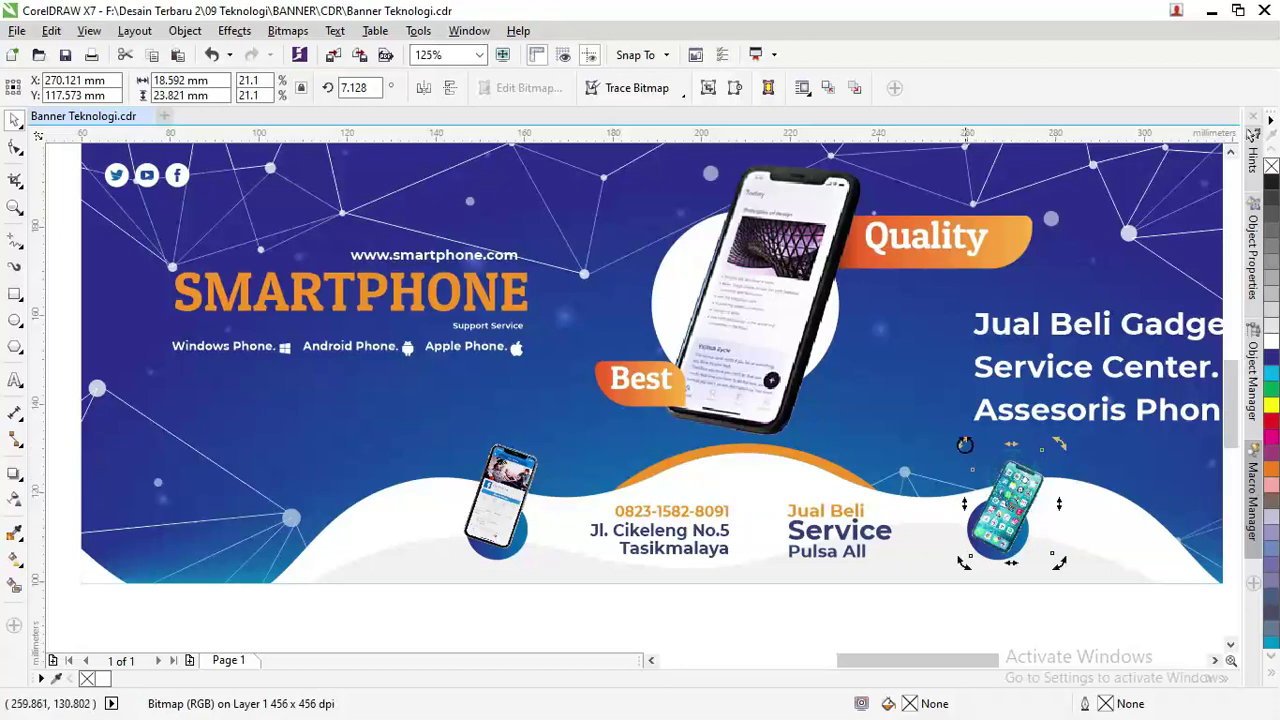
left_click_drag(966, 453, 950, 434)
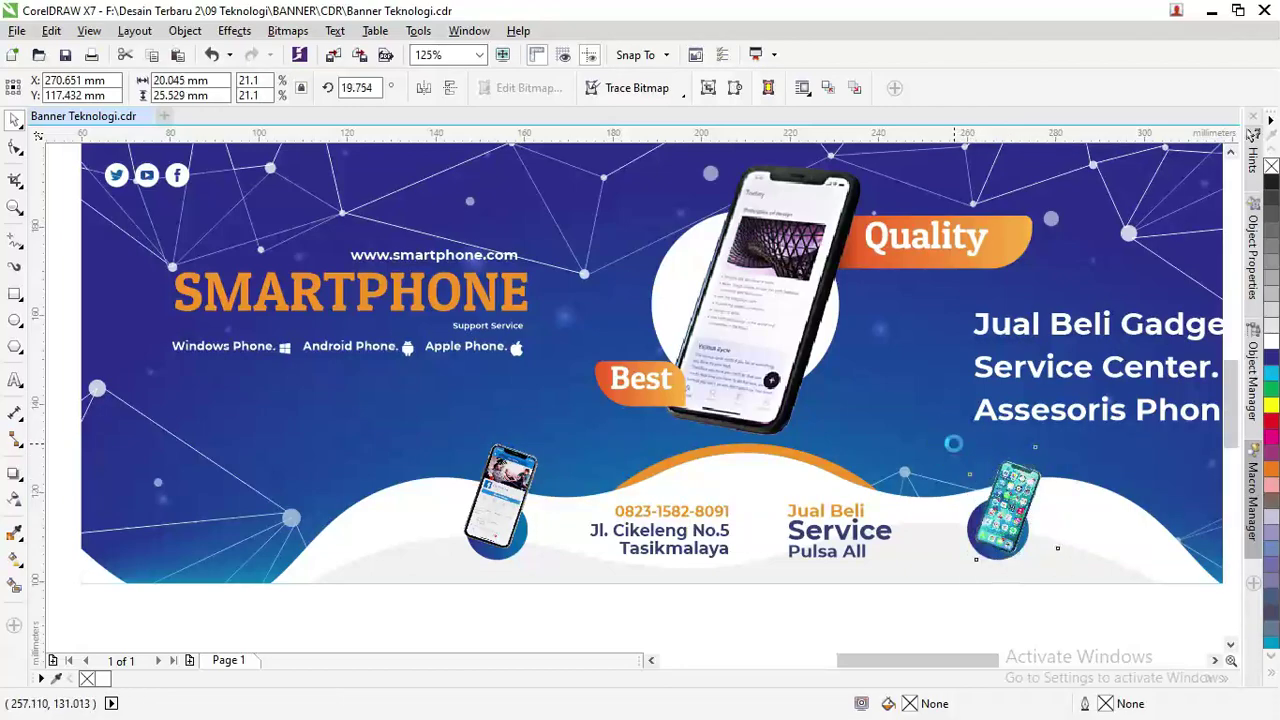
Select all the banner's objects, including the three phone images, and group them.
left_click(840, 382)
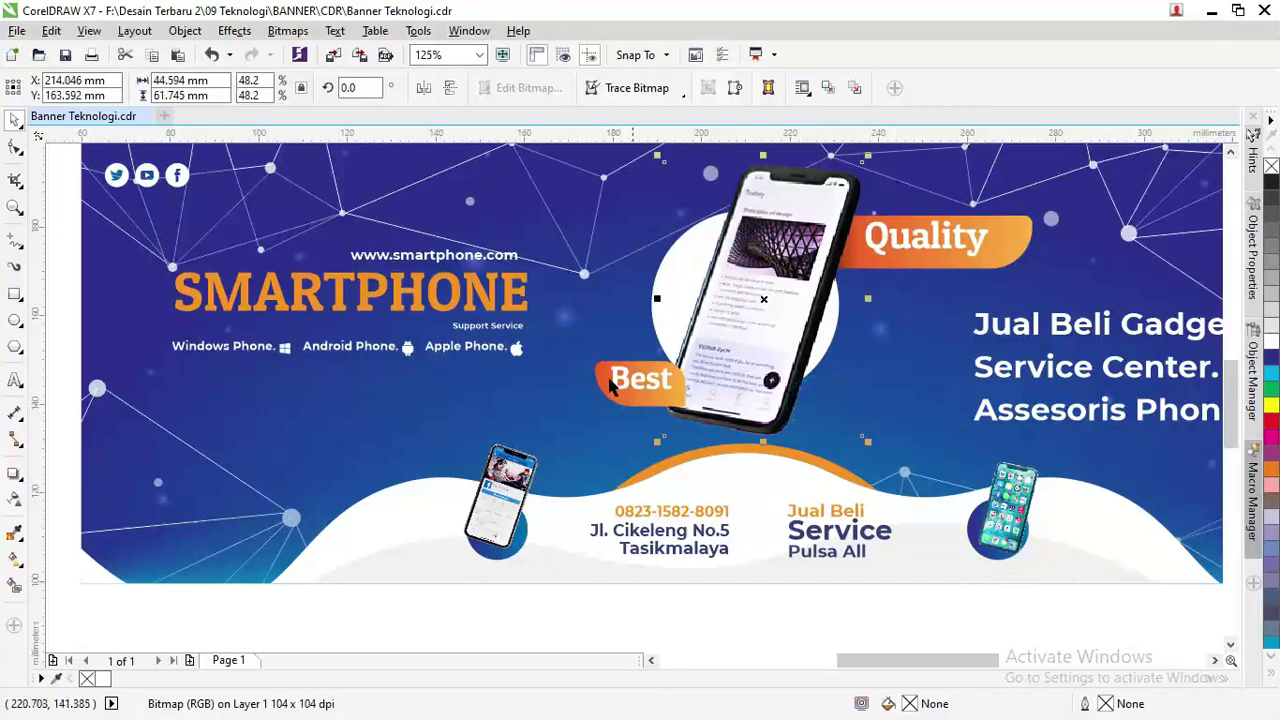
scroll(610, 380, "down", 2)
left_click(752, 165)
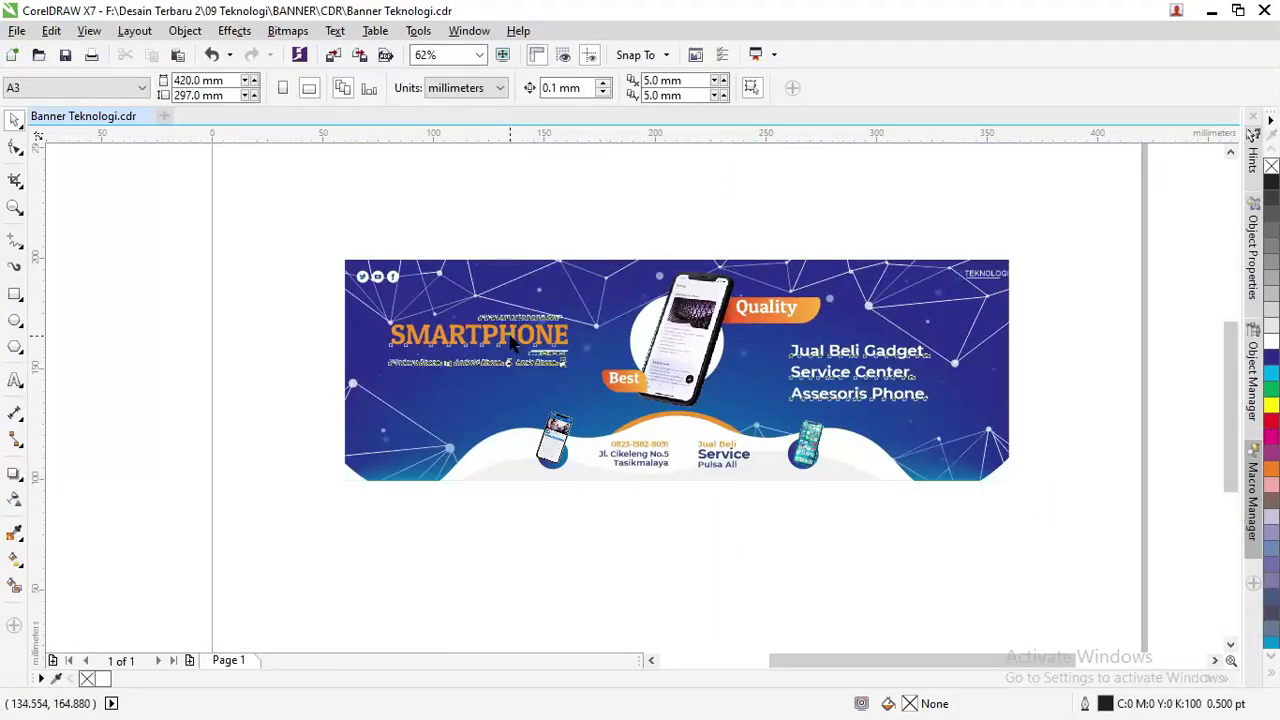
left_click(510, 336)
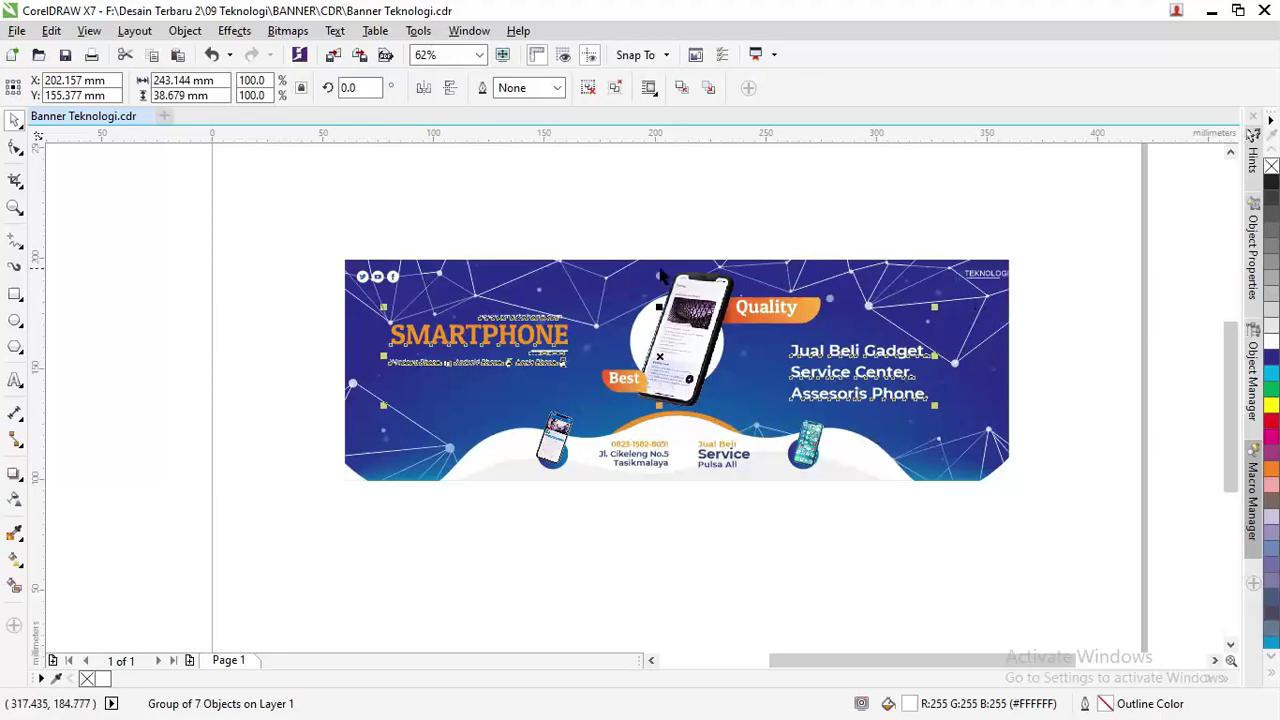
left_click_drag(297, 207, 1080, 586)
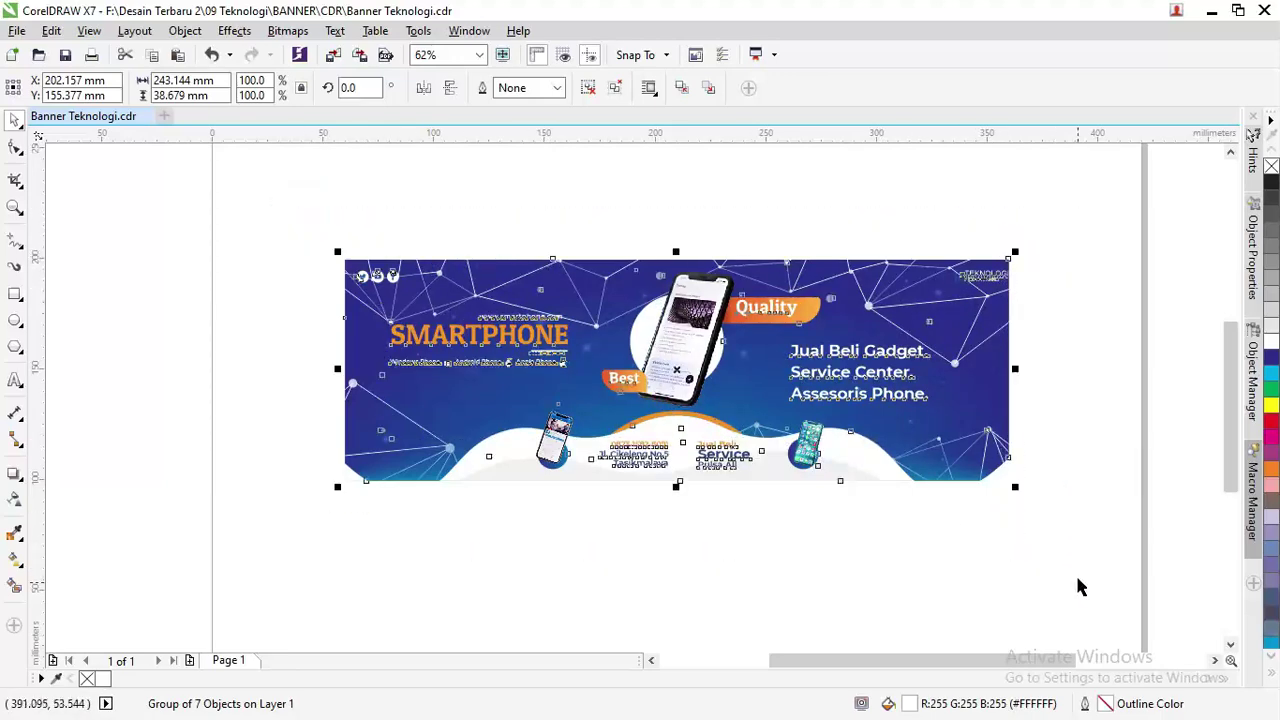
key("ctrl+g")
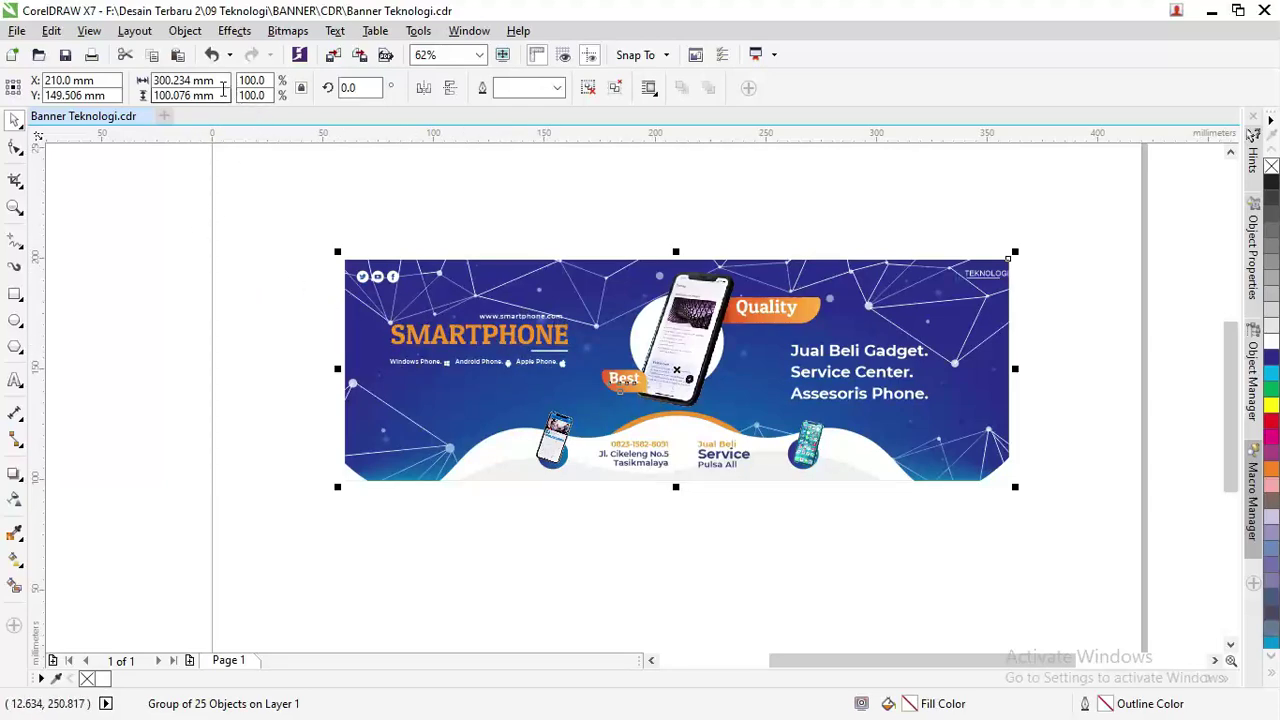
Change the document's measurement units from millimeters to meters.
left_click(223, 82)
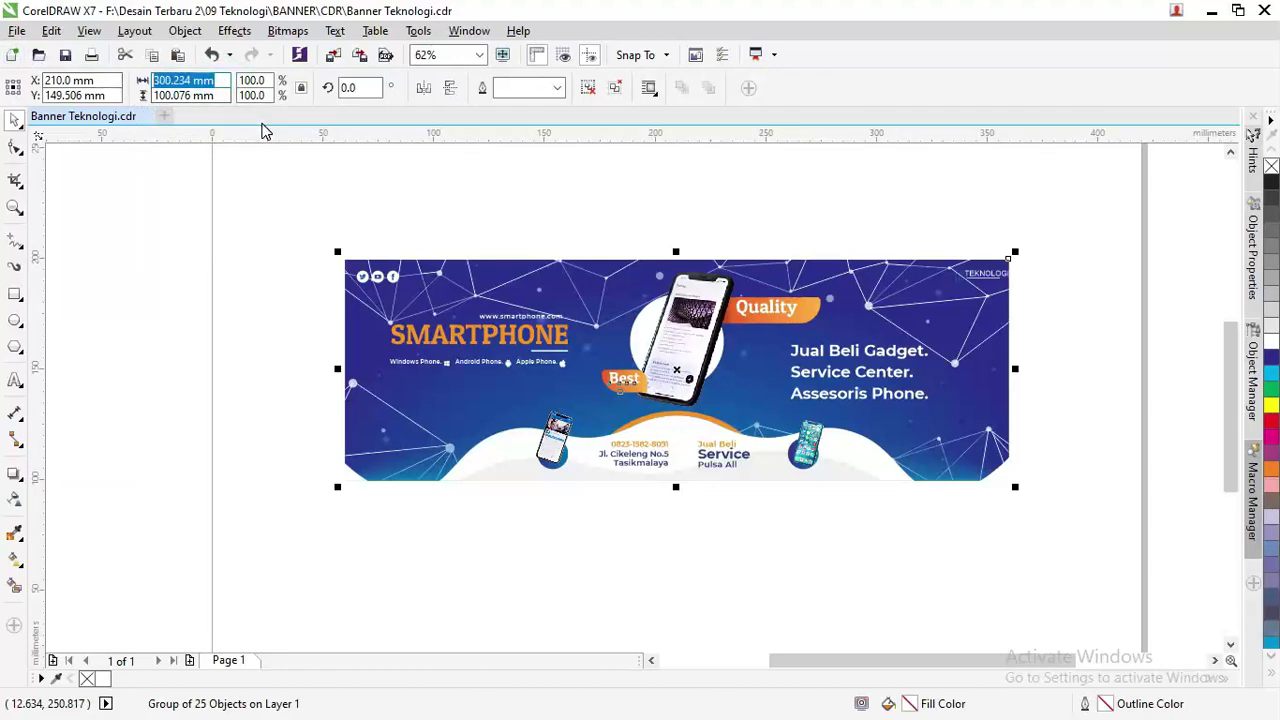
left_click(98, 254)
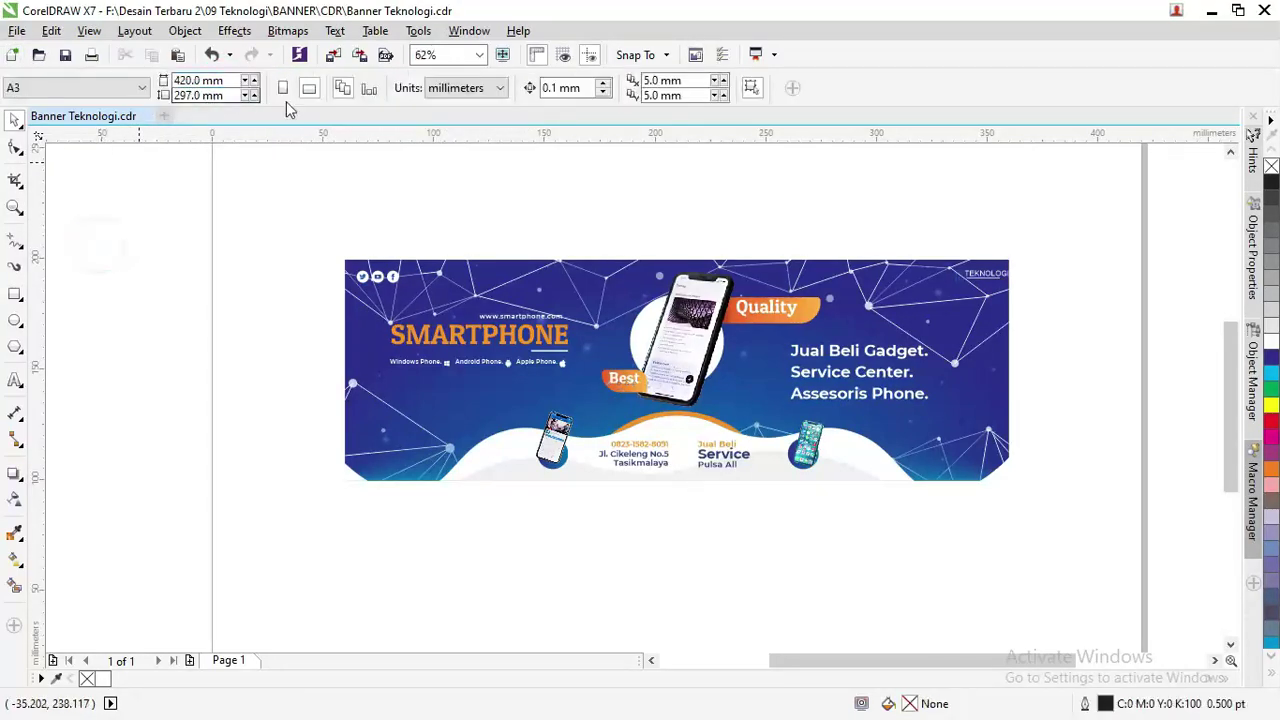
left_click(447, 95)
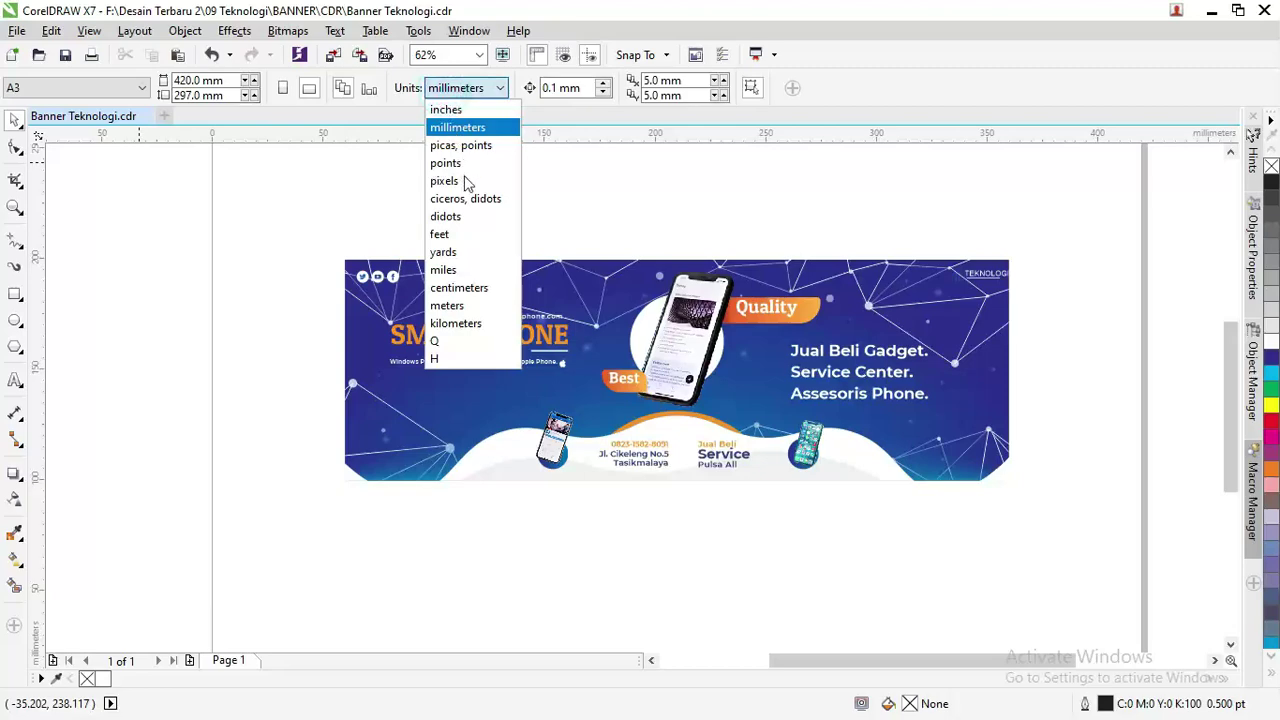
left_click(466, 305)
Resize the grouped banner to 3 m wide by 1 m high.
left_click(383, 272)
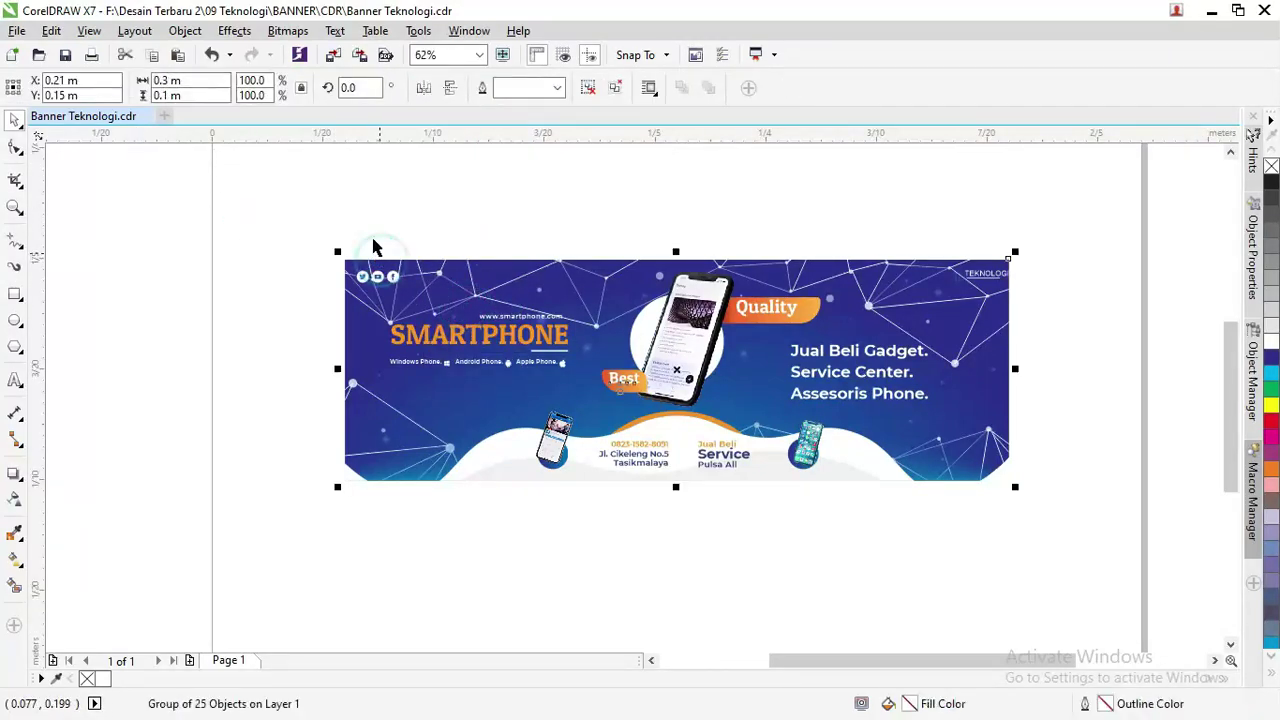
left_click(214, 80)
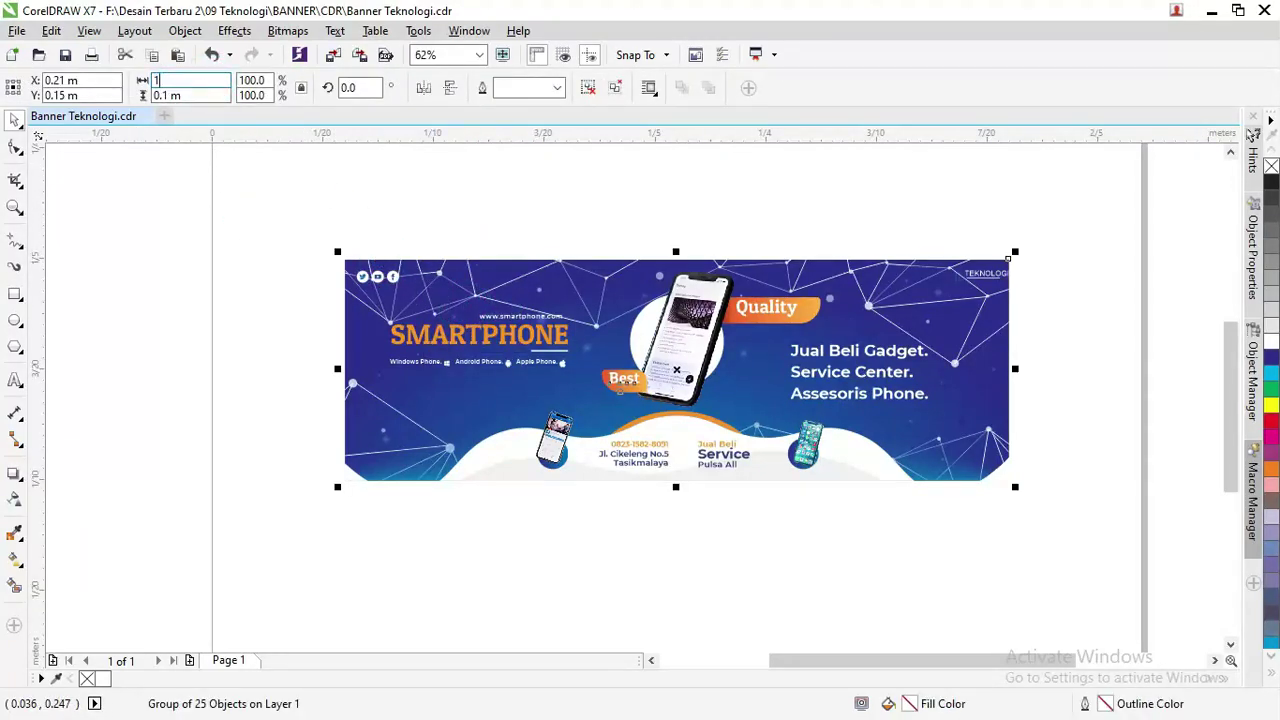
type("1")
key("Return")
key("Tab")
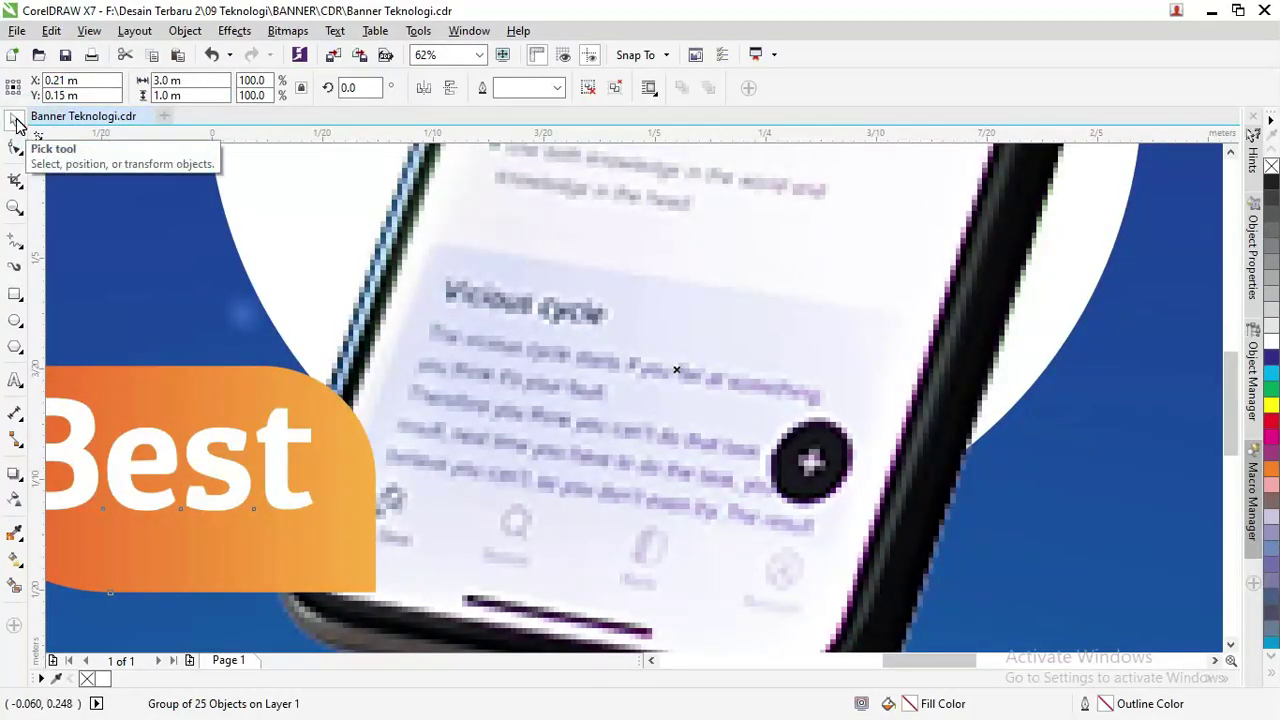
key("F4")
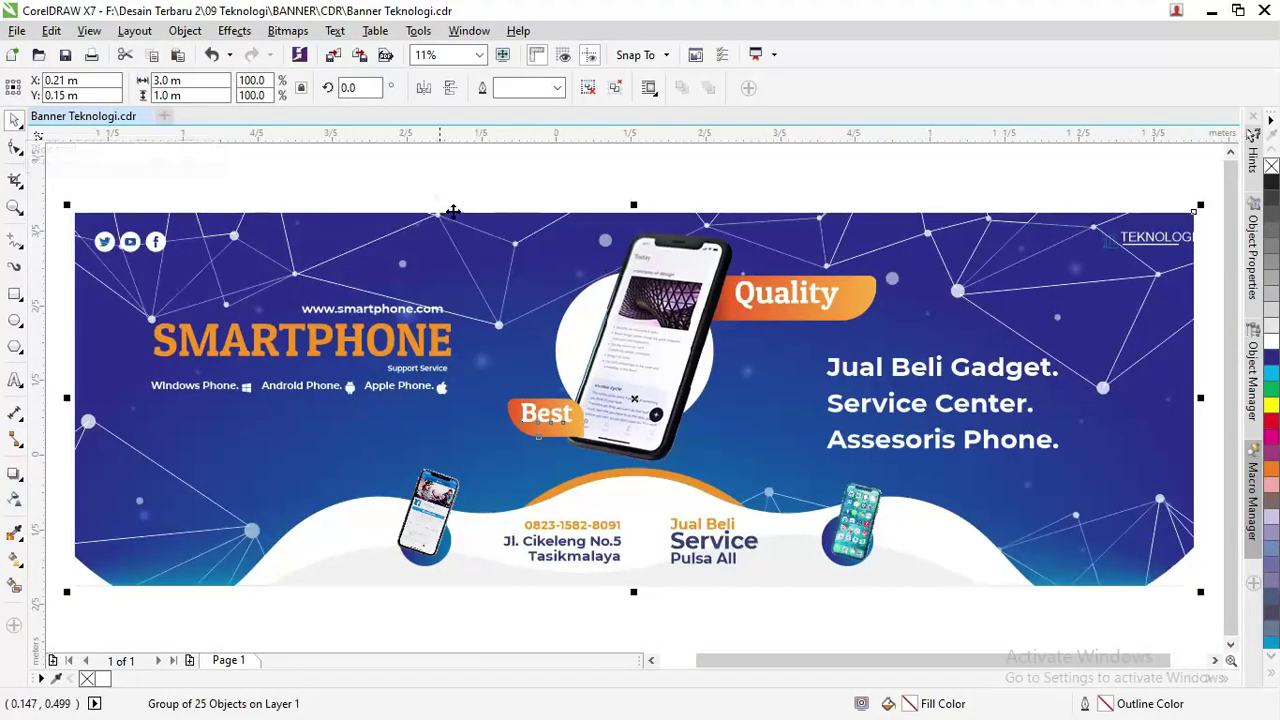
left_click(381, 178)
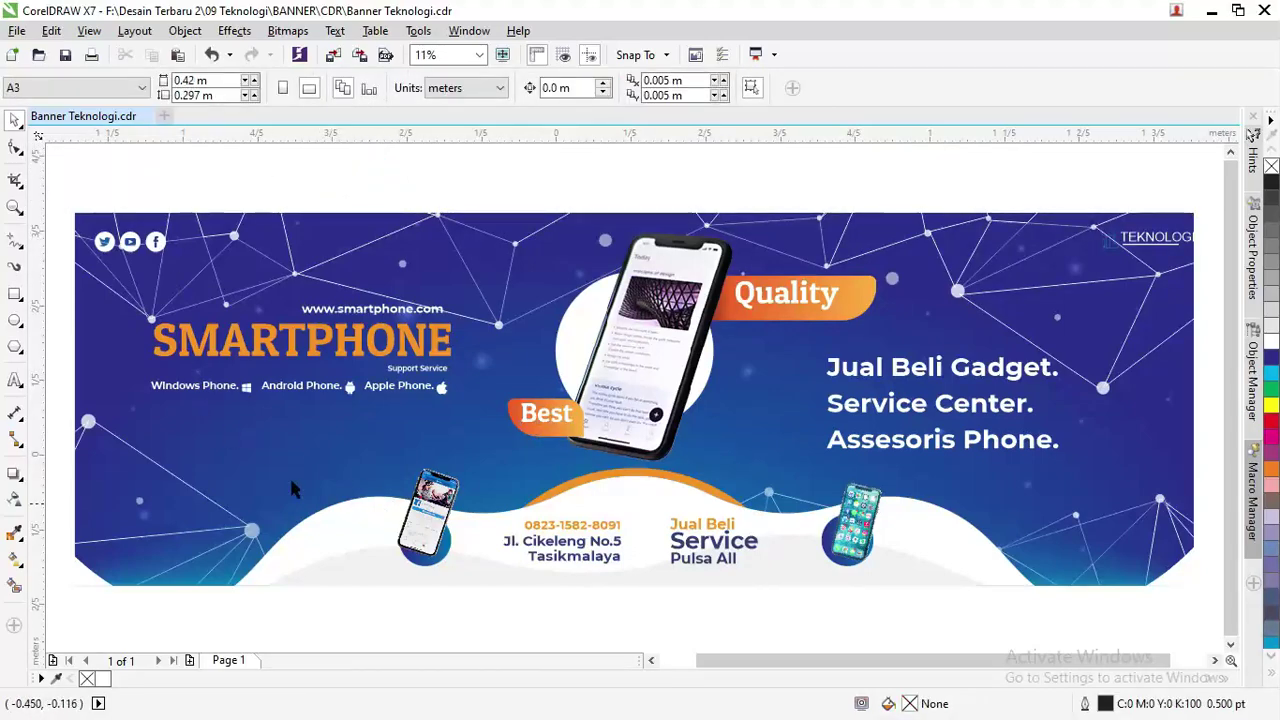